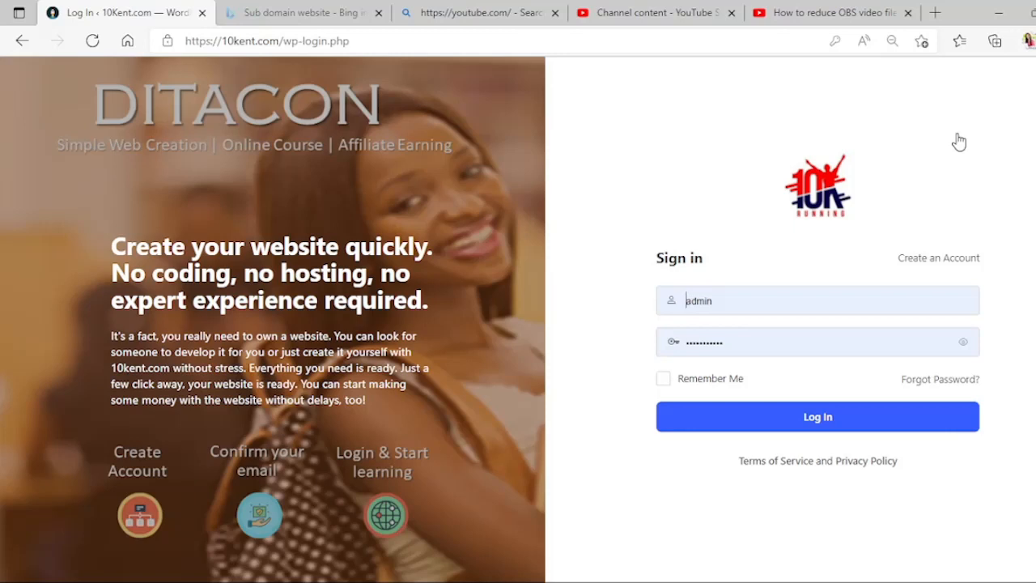
- Open the account registration form and review its email, password, name, nickname and site detail fields
left_click(958, 259)
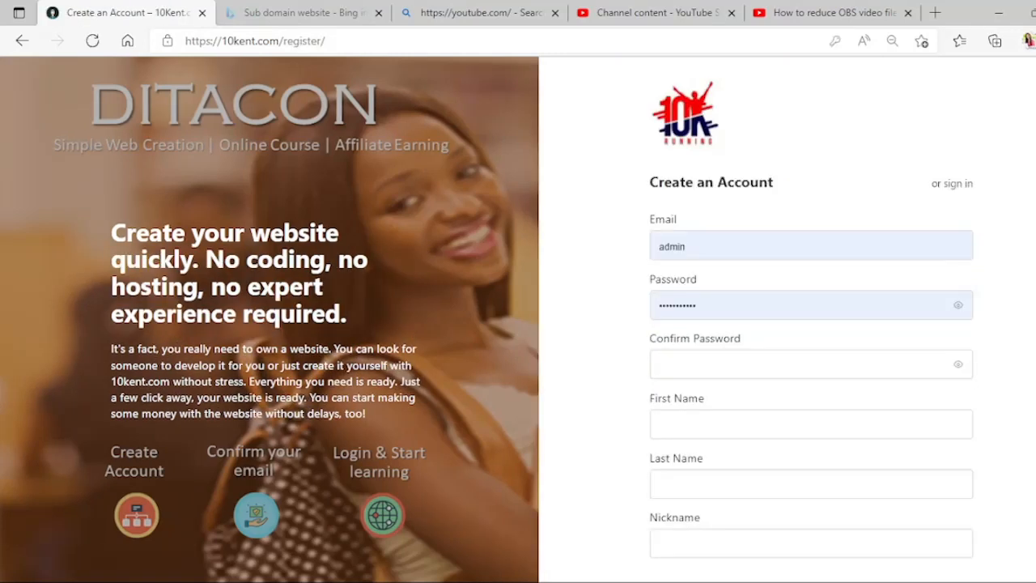
scroll(809, 323, "down", 3)
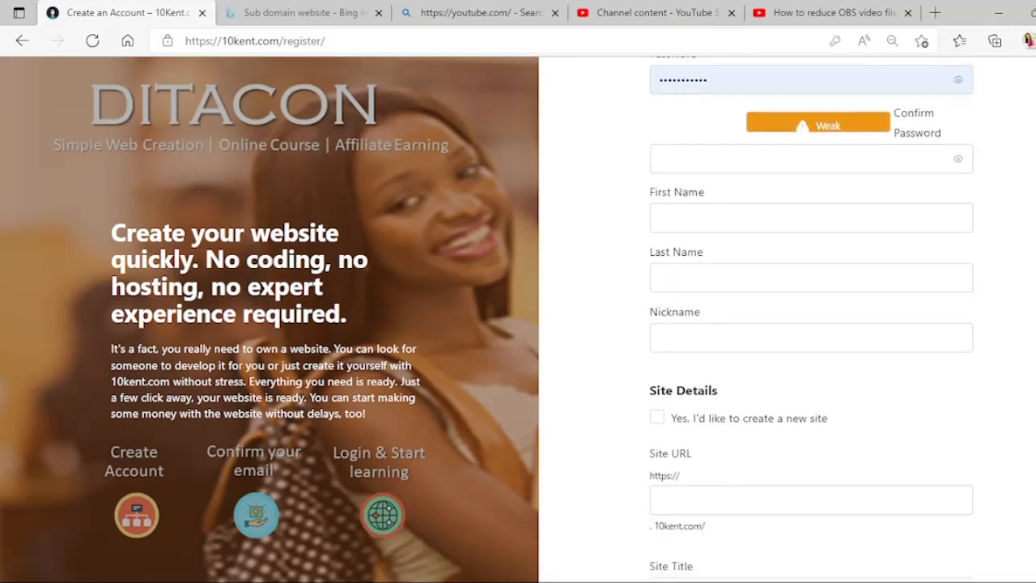
scroll(809, 324, "up", 2)
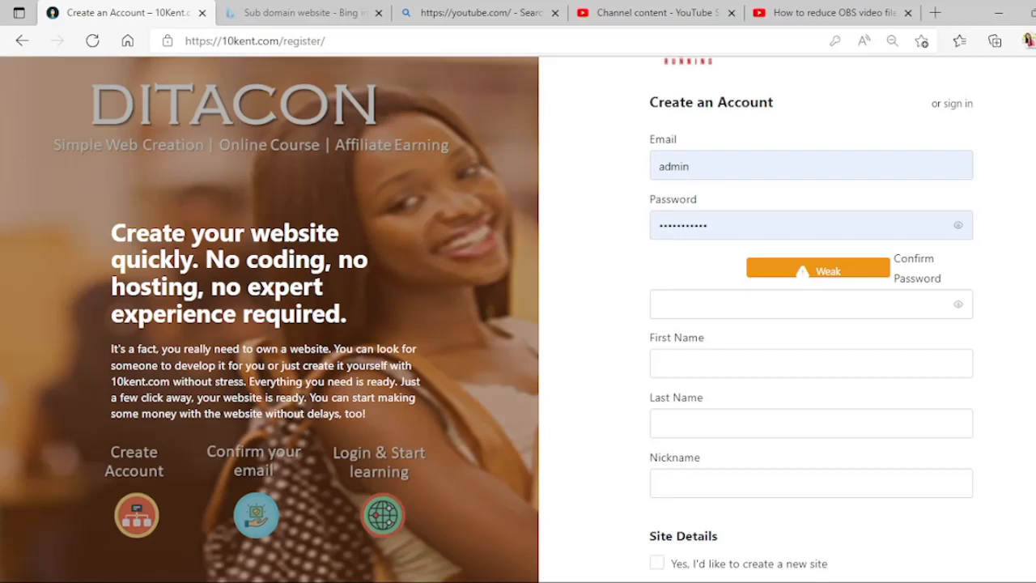
scroll(810, 324, "up", 1)
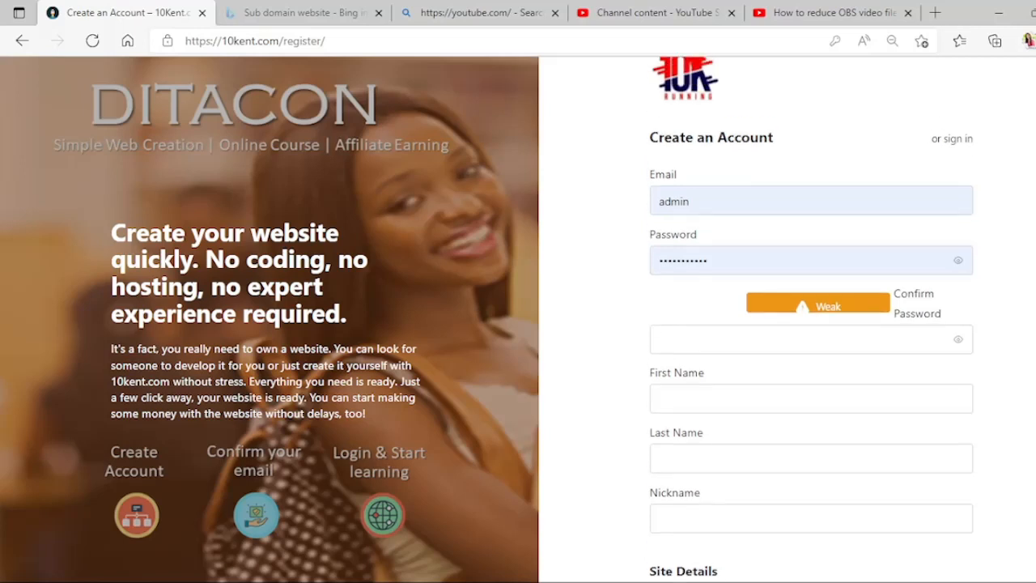
scroll(809, 323, "down", 5)
scroll(809, 324, "up", 4)
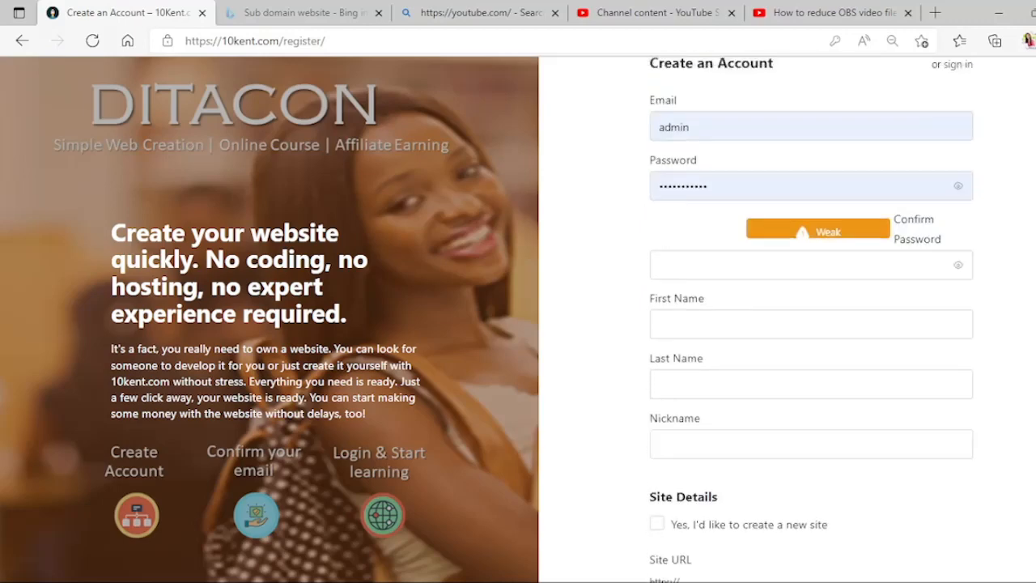
scroll(809, 323, "down", 3)
scroll(809, 324, "up", 4)
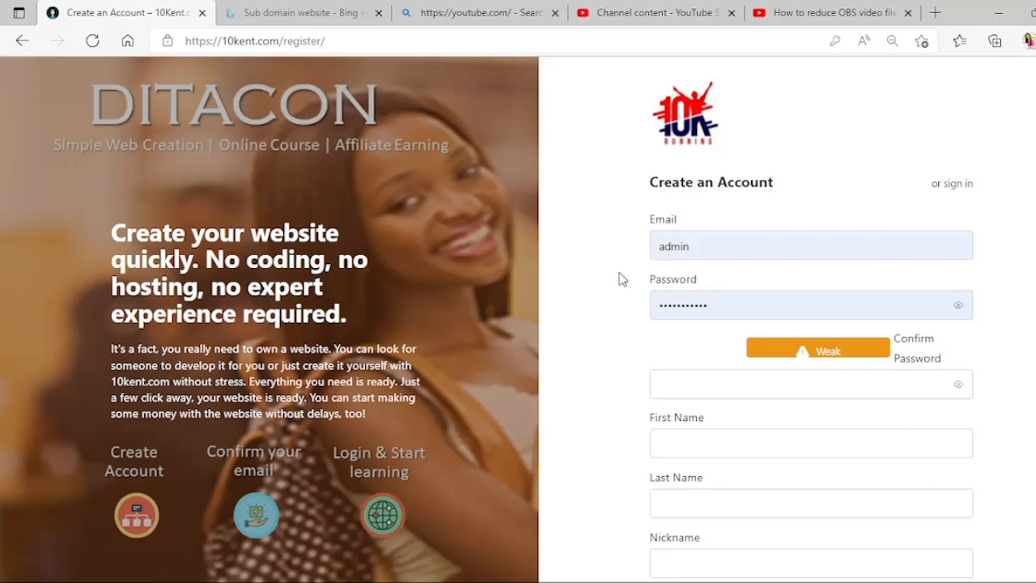
scroll(810, 324, "down", 3)
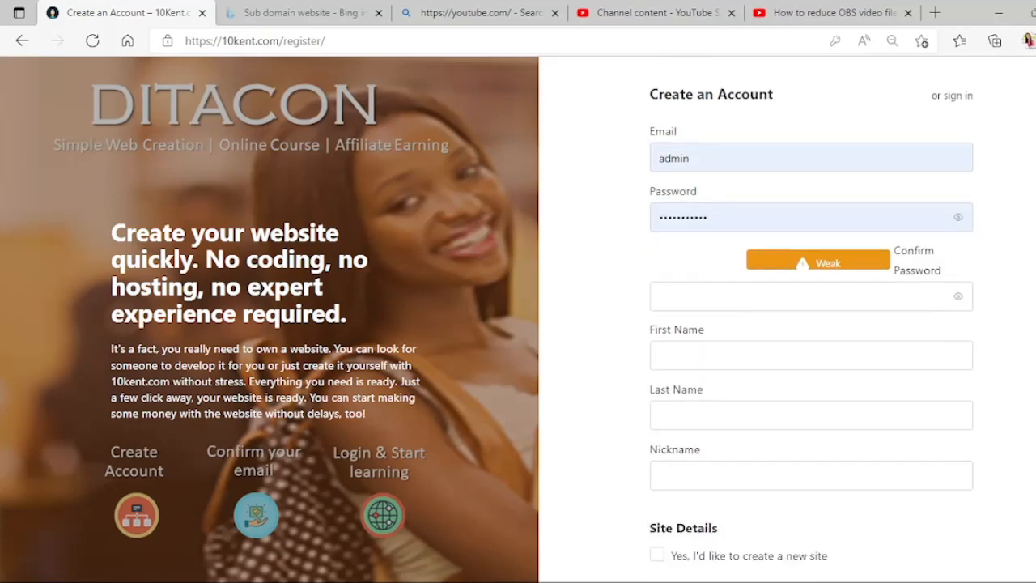
scroll(789, 339, "down", 2)
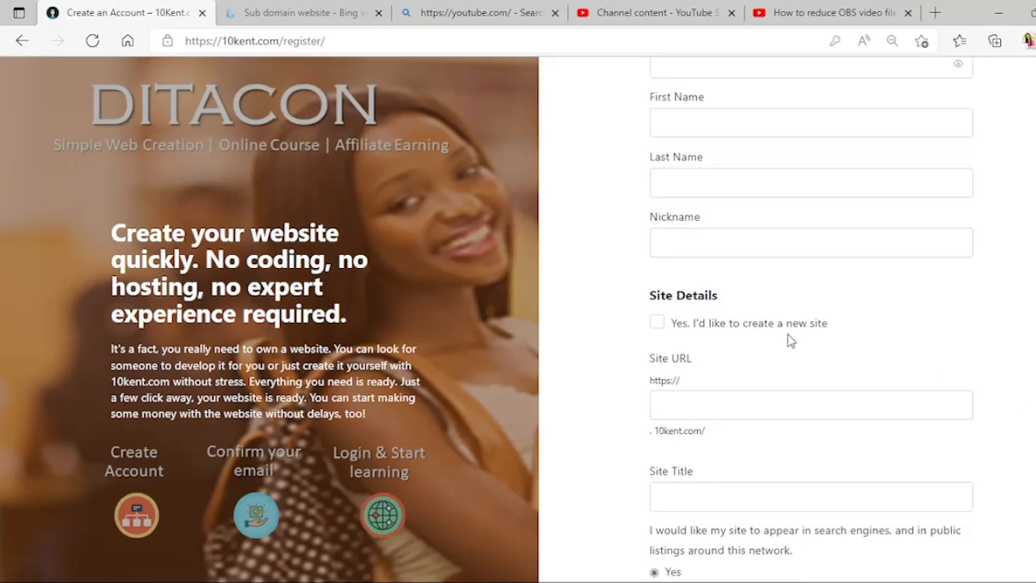
- Opt in to creating a new site on the registration form and start filling in the site URL
left_click(750, 244)
scroll(812, 320, "down", 2)
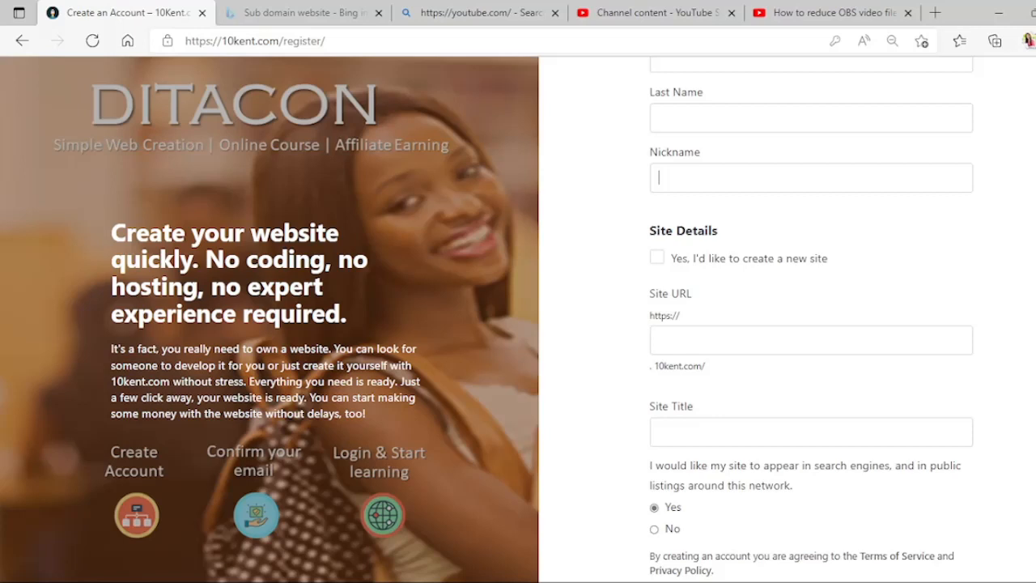
scroll(812, 320, "down", 1)
left_click(656, 204)
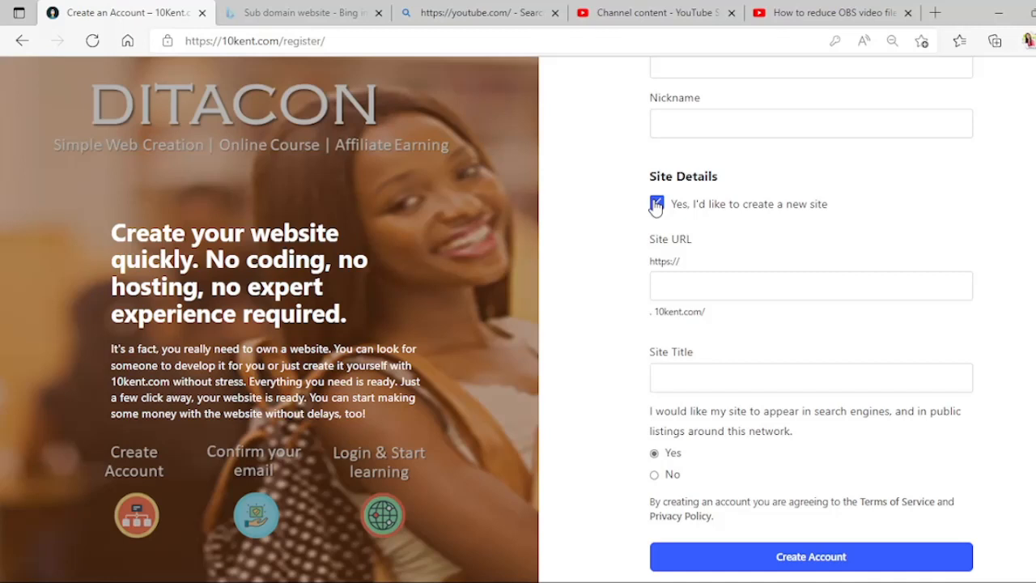
left_click(716, 286)
type("a")
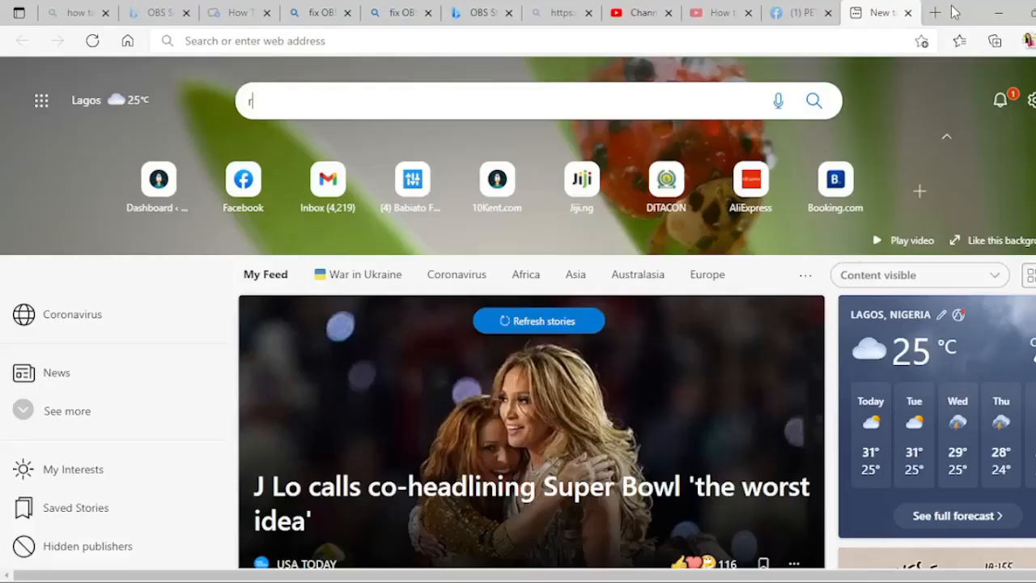
type("r")
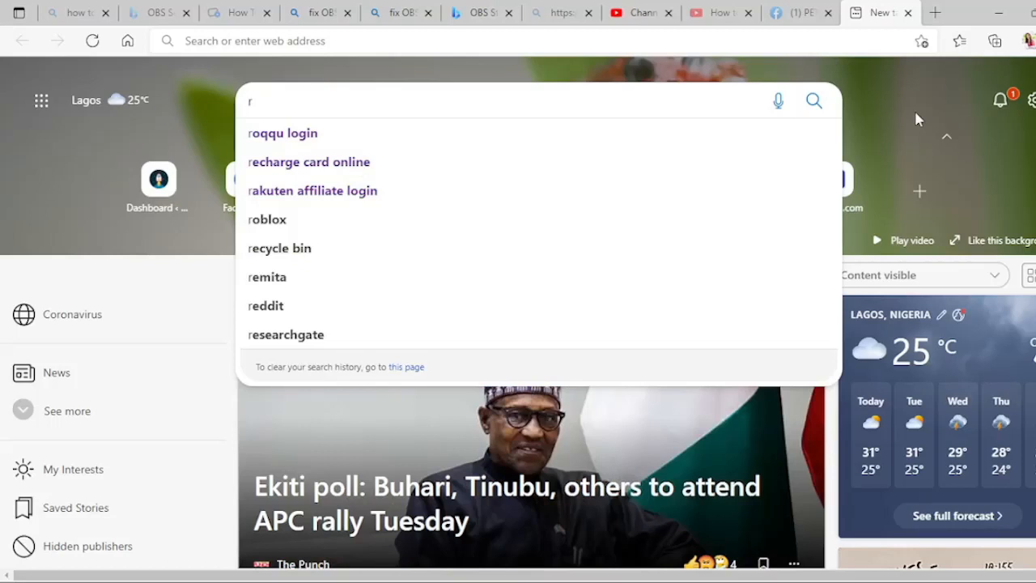
left_click(915, 119)
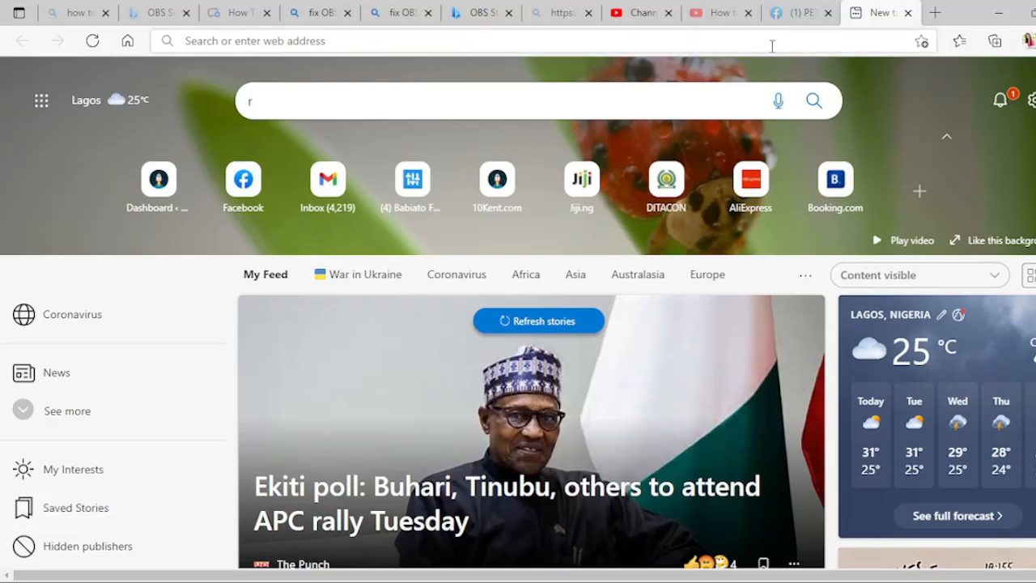
- Open the website solomon.10kent.com in the browser
left_click(761, 36)
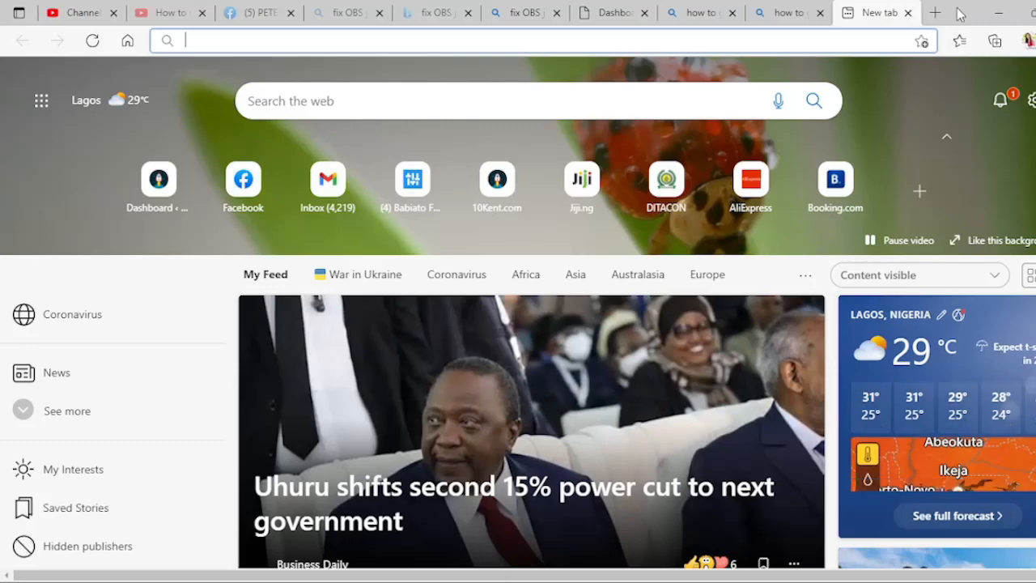
type("solomon.10kent.com")
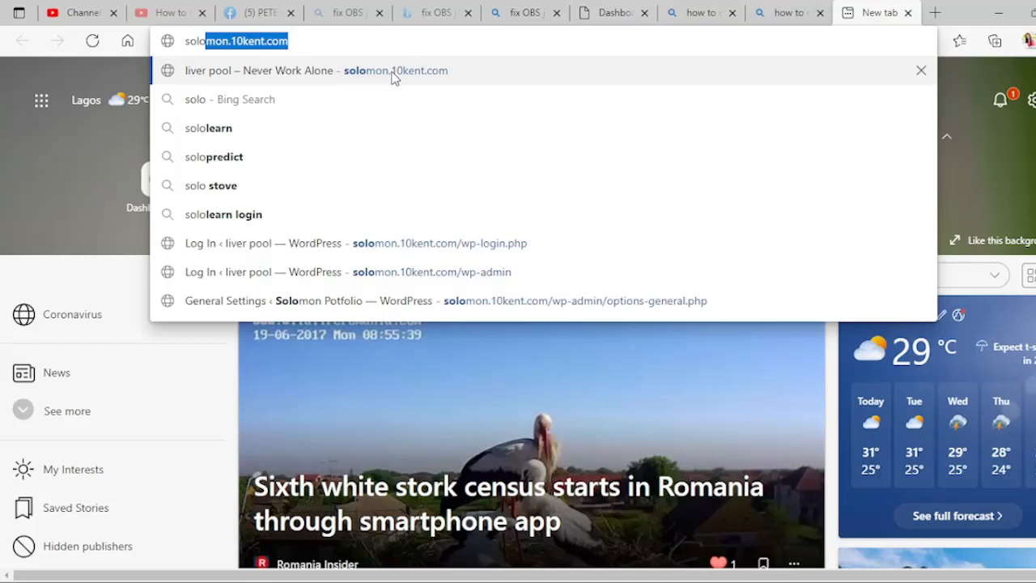
left_click(391, 71)
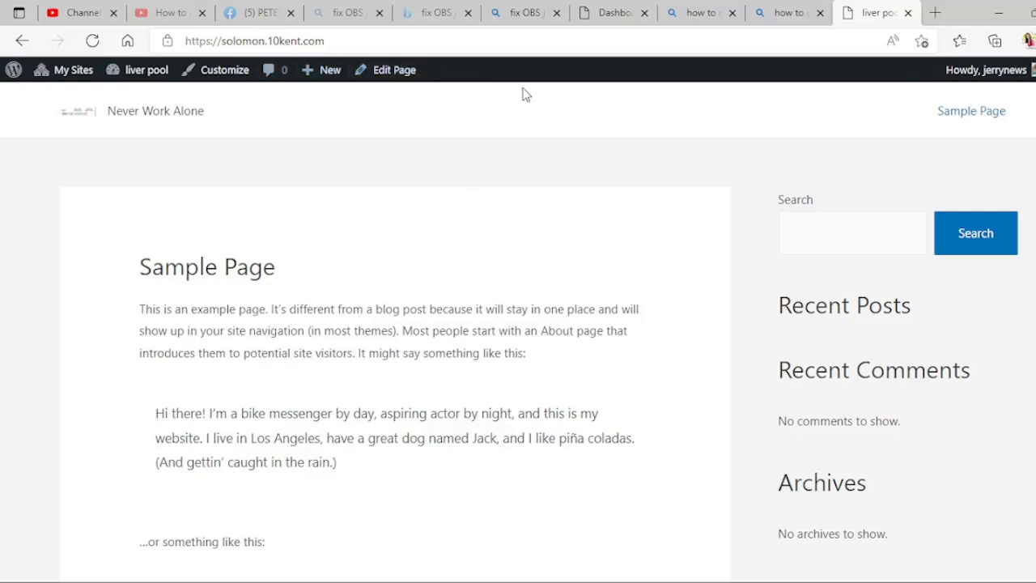
- Log out of the site and return to its home page at solomon.10kent.com
mouse_move(1024, 73)
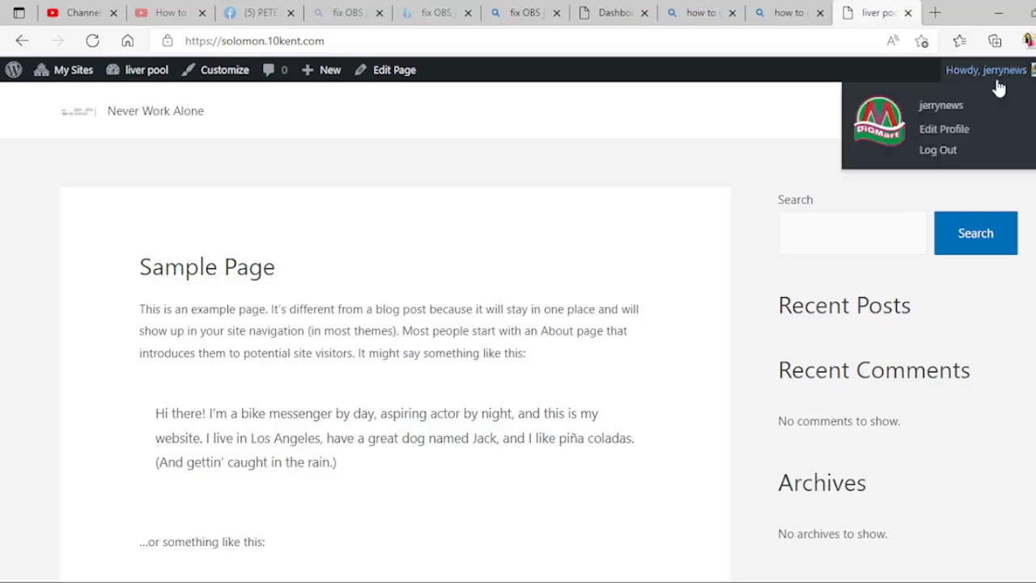
left_click(940, 152)
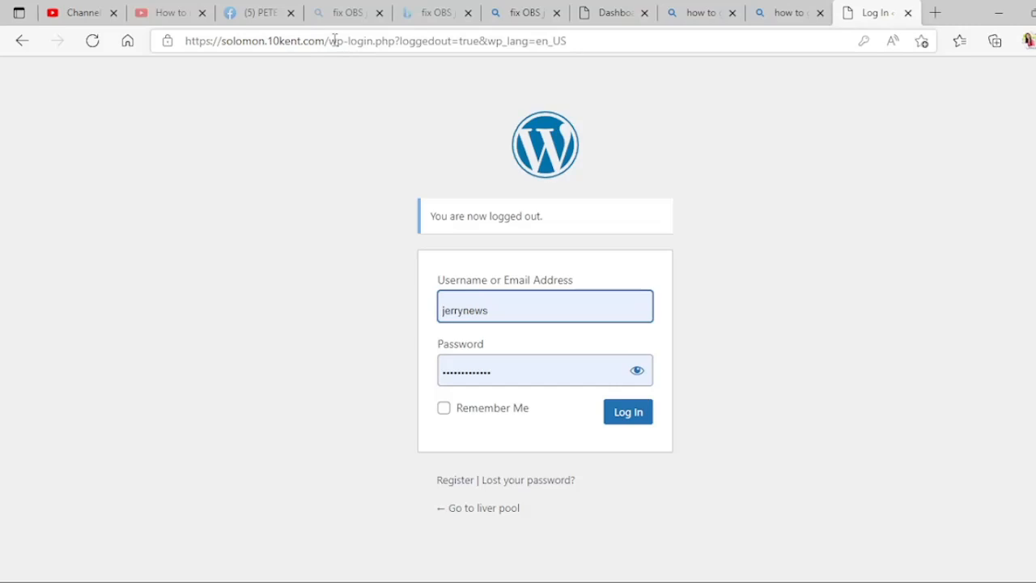
left_click_drag(329, 40, 762, 52)
key("BackSpace")
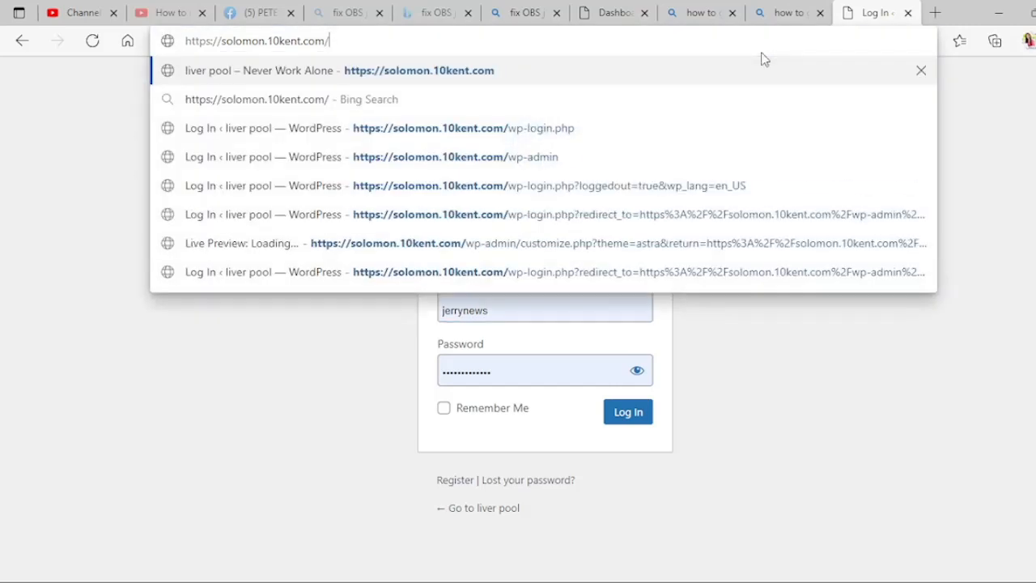
left_click(436, 77)
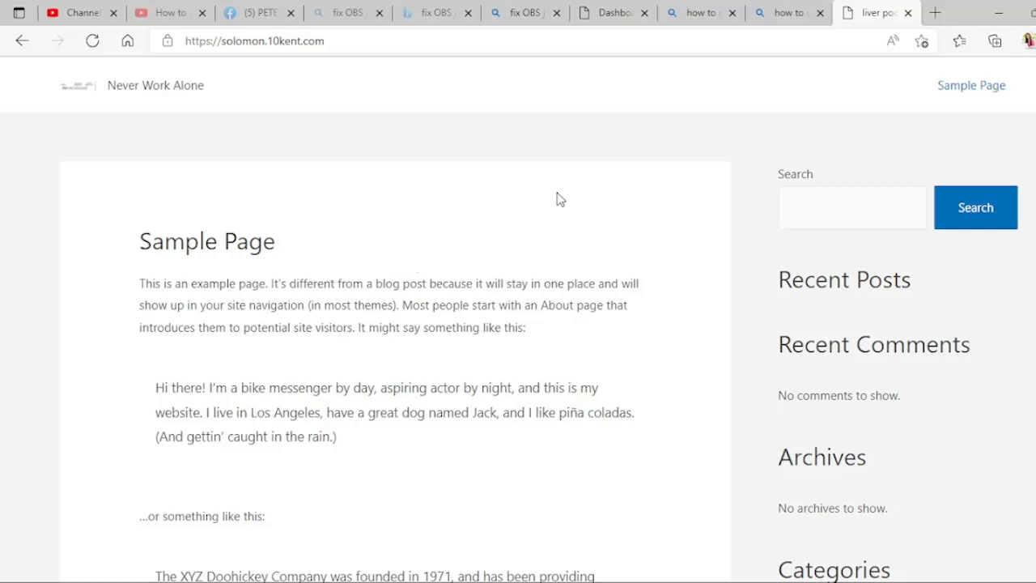
- Extend the site address to solomon.10kent.com/wp-admin without loading it
left_click(457, 41)
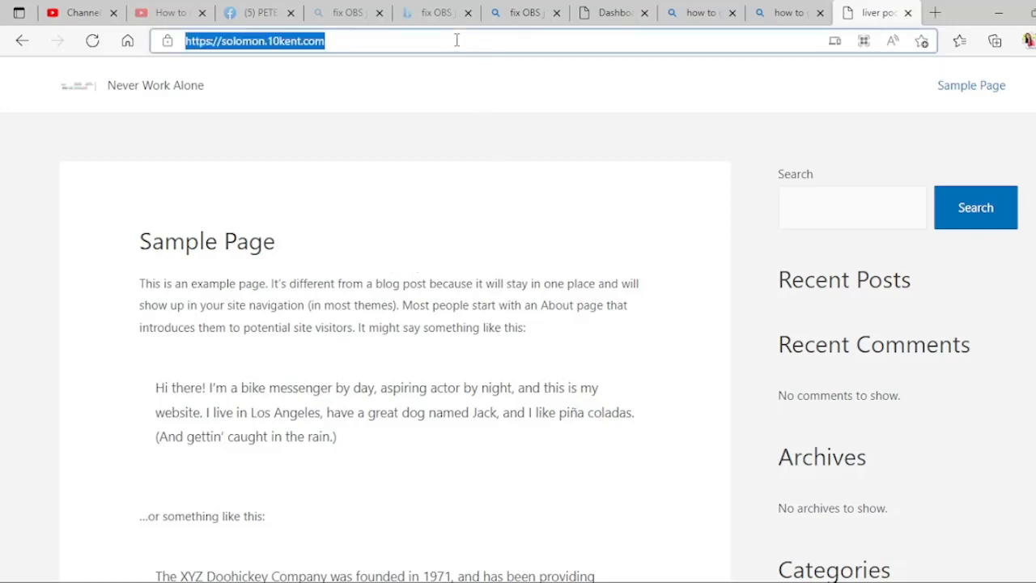
left_click(457, 41)
type("/")
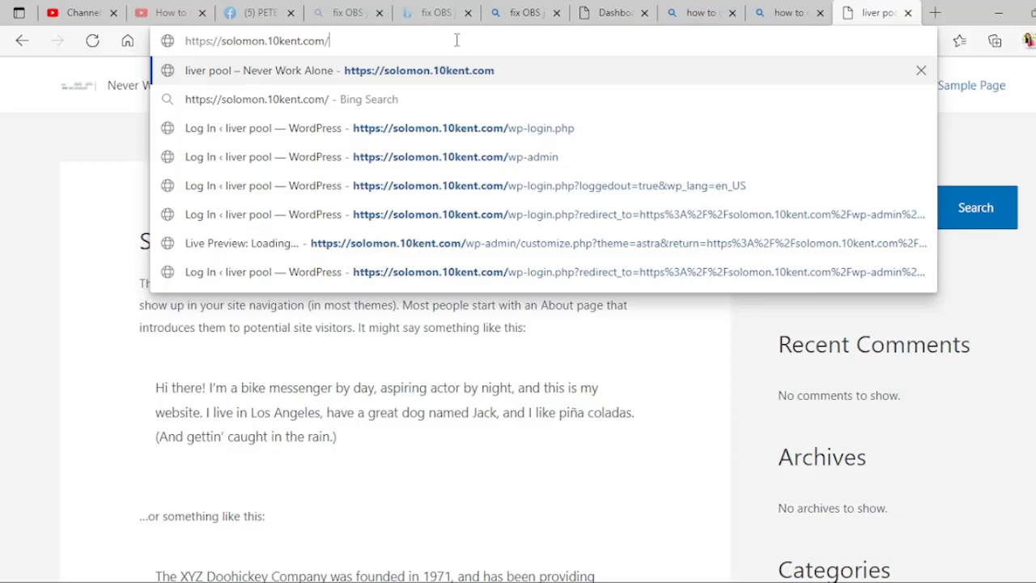
type("wp")
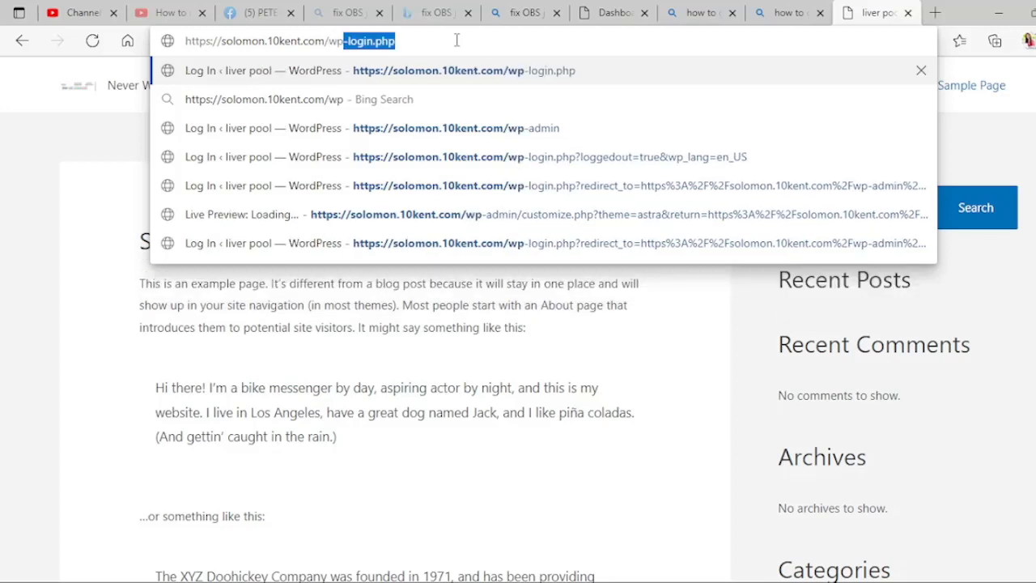
type("-admin")
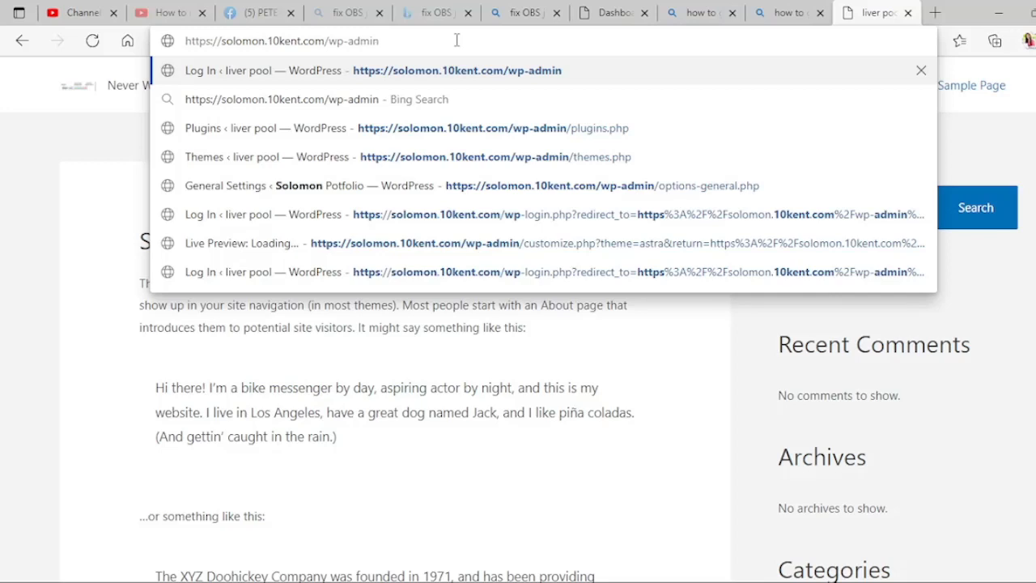
- Change the address to solomon.10kent.com/wp-login.php, open it and log in with the prefilled credentials
key("BackSpace")
key("BackSpace")
key("BackSpace")
key("BackSpace")
key("BackSpace")
type("l")
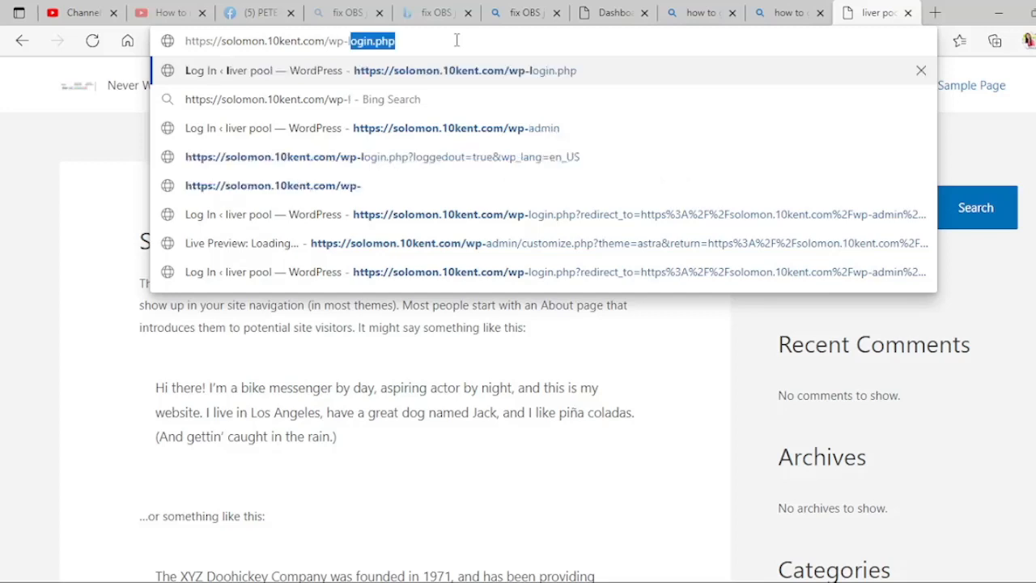
type("ogin")
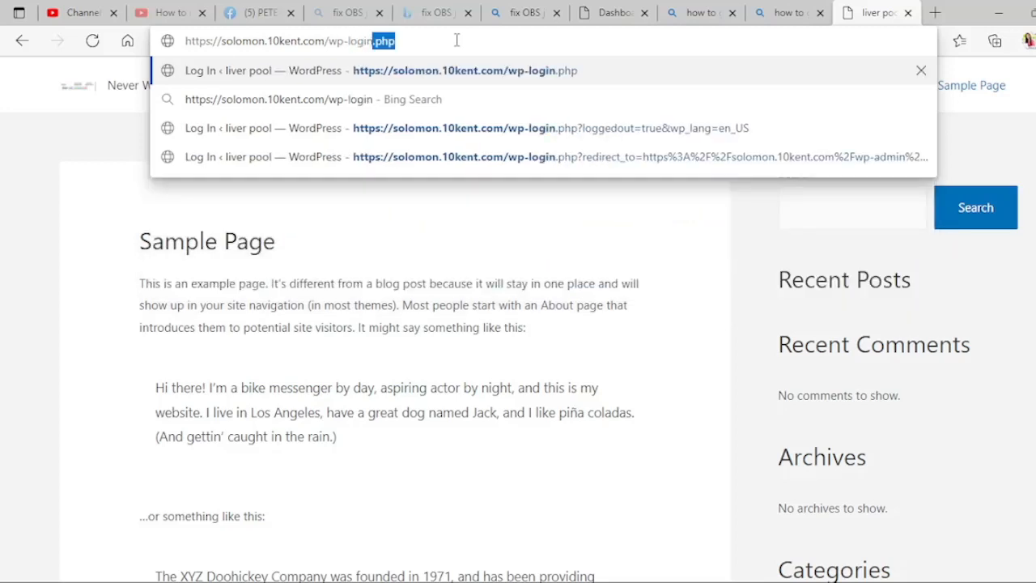
type(".php")
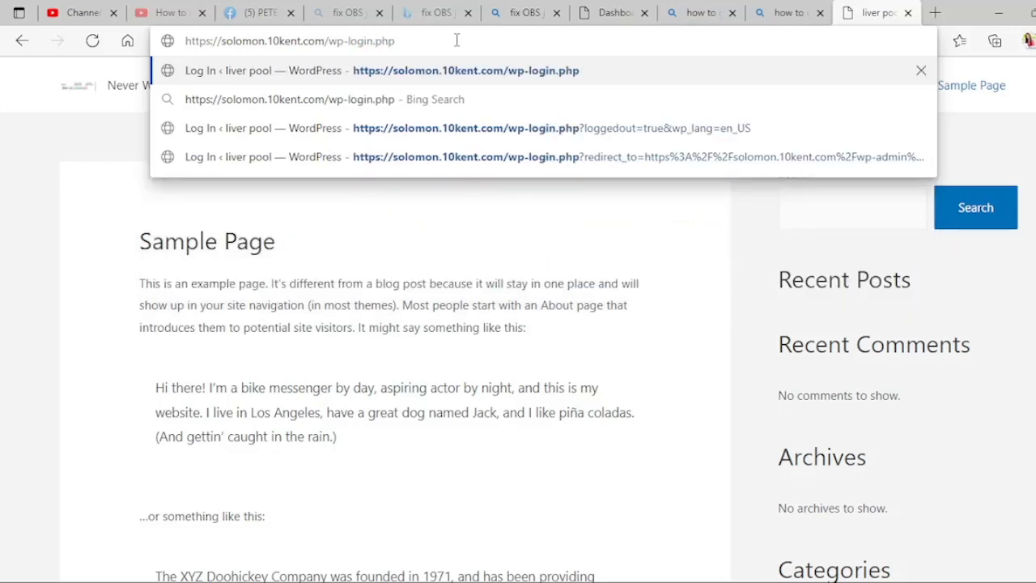
left_click(459, 76)
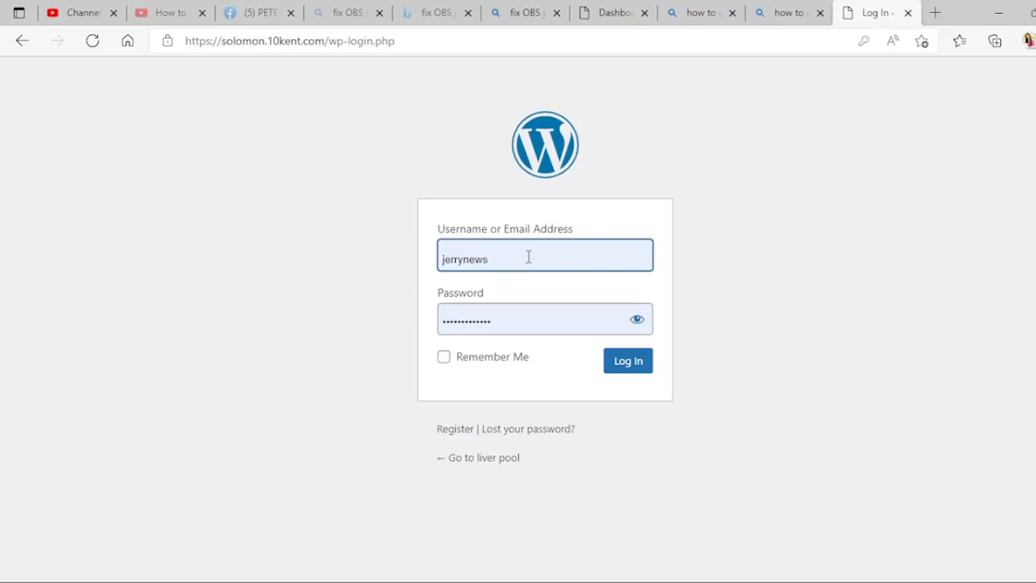
left_click(625, 362)
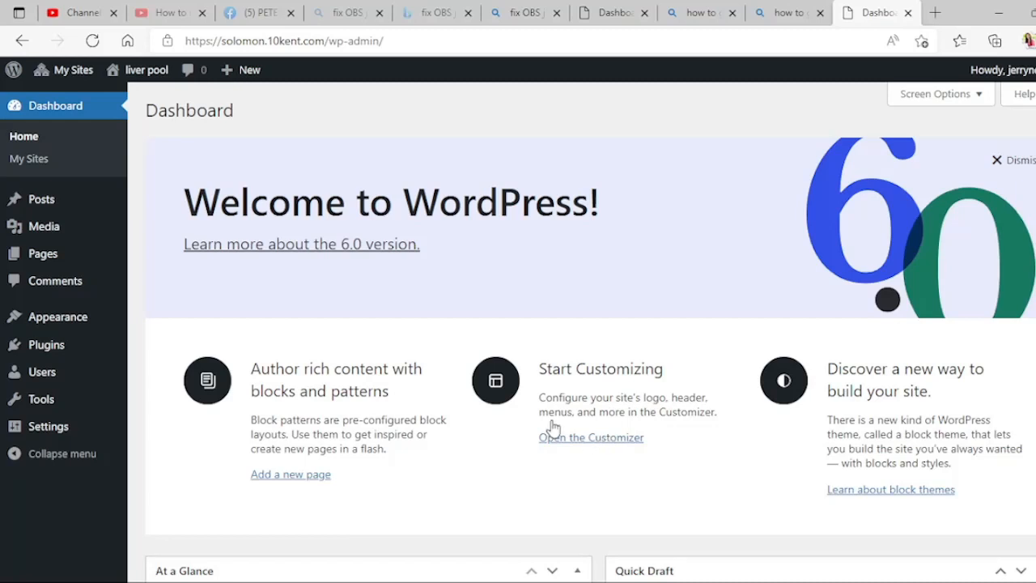
- Examine the WordPress admin menu entries and their submenus, collapsing and expanding the menu
mouse_move(50, 322)
mouse_move(60, 256)
mouse_move(40, 435)
left_click(54, 456)
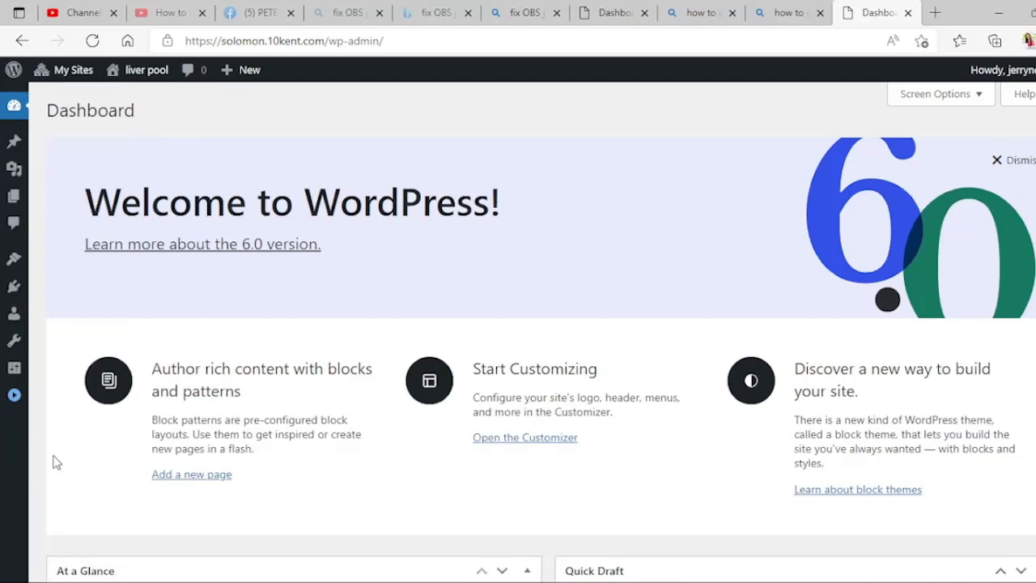
left_click(14, 396)
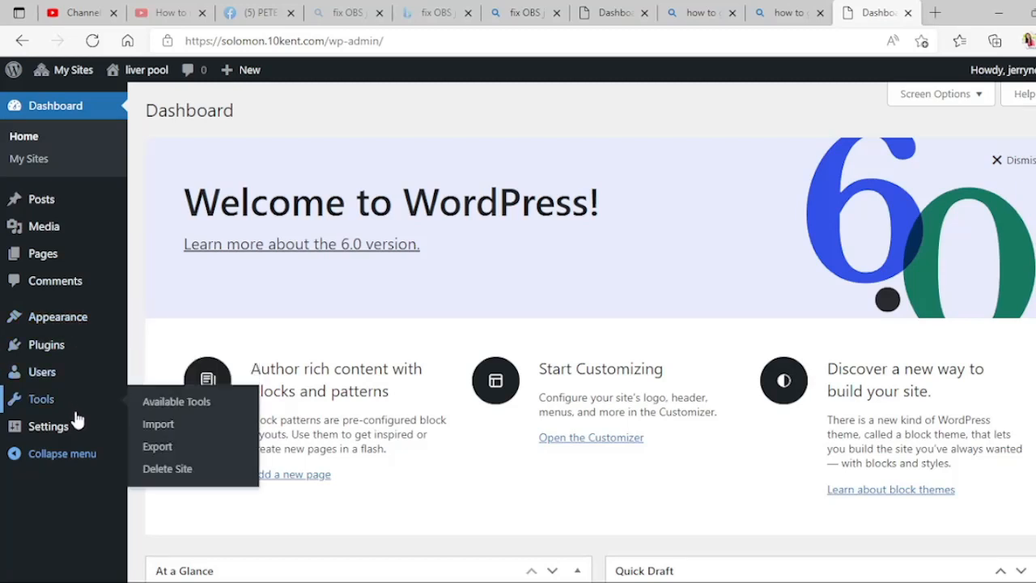
mouse_move(78, 434)
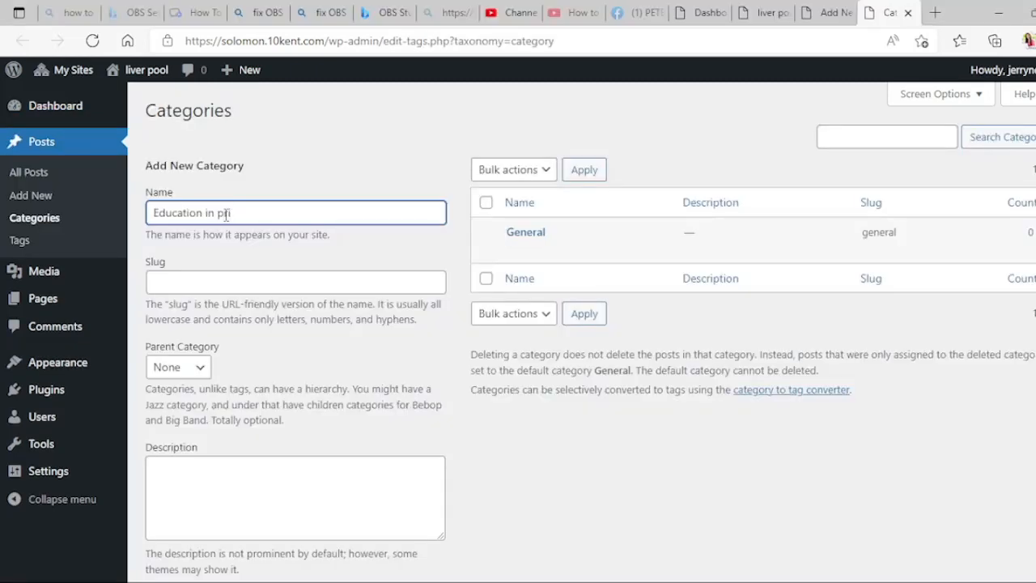
- Name the new post category Primary Education and set its slug to primary-education
key("BackSpace")
key("BackSpace")
key("BackSpace")
key("BackSpace")
key("BackSpace")
key("BackSpace")
key("Left")
key("Left")
key("Left")
key("Left")
key("Left")
key("Left")
key("Left")
key("Left")
key("Left")
type("Primary")
left_click(237, 281)
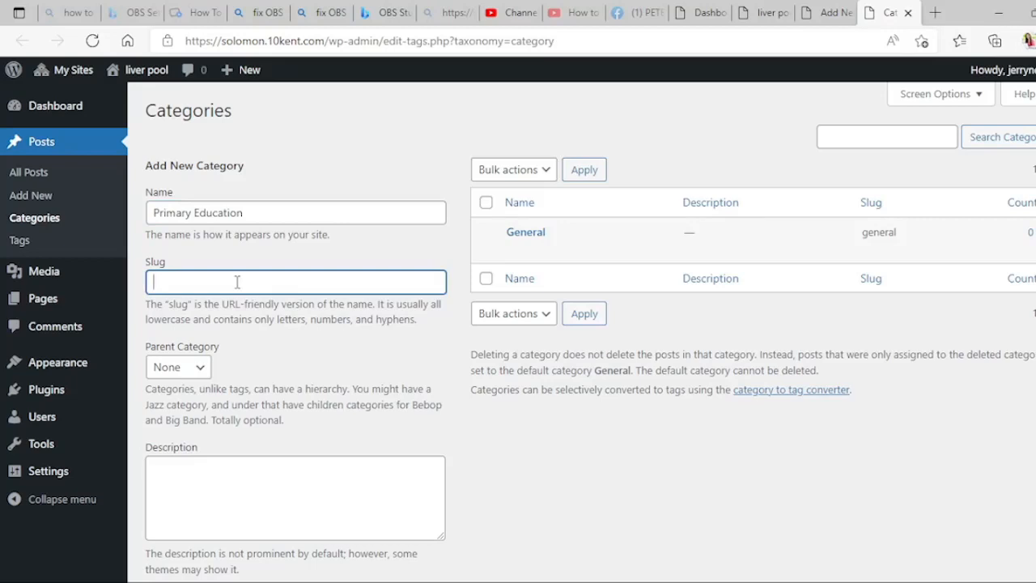
type("primary-education")
- Add the Primary Education category with no parent and an empty description, and select it in the category list
left_click(202, 367)
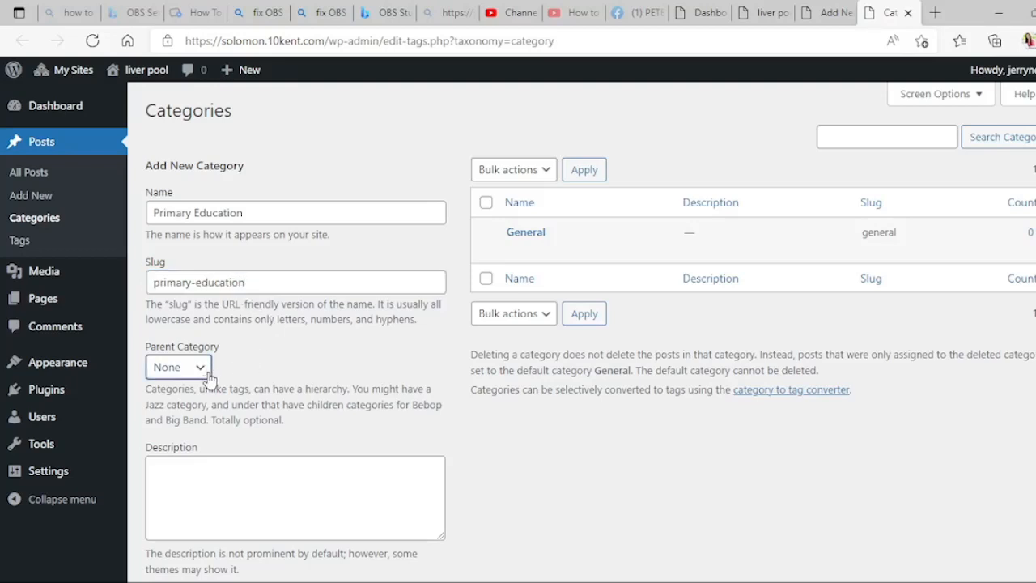
mouse_move(513, 227)
left_click(190, 417)
left_click(203, 379)
left_click(203, 393)
left_click(262, 481)
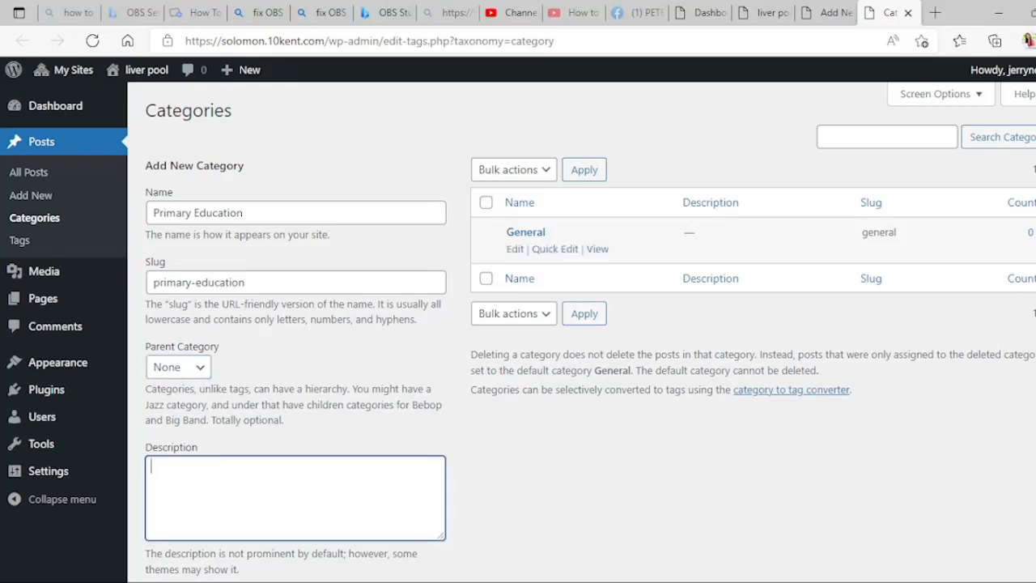
scroll(589, 333, "down", 2)
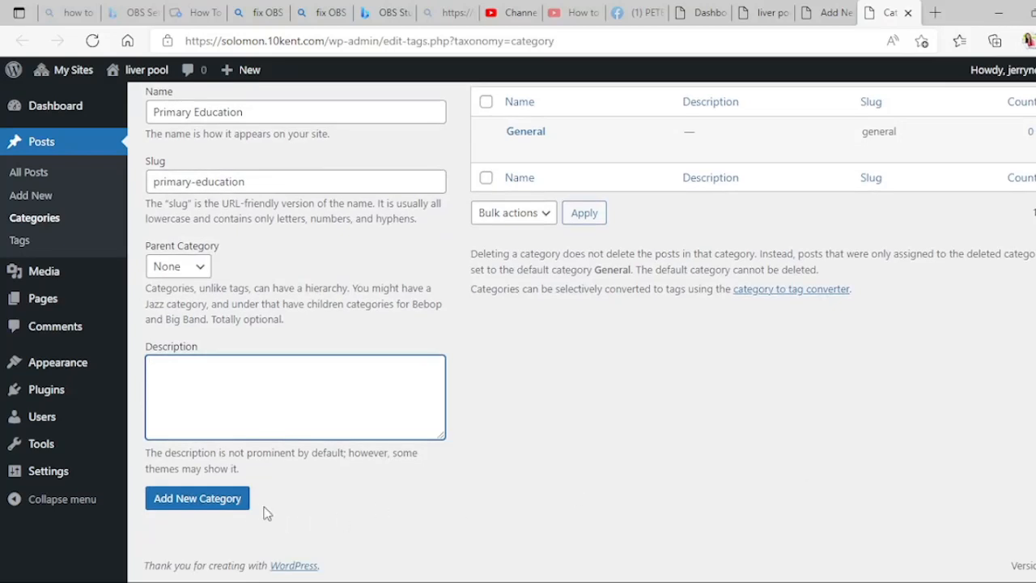
left_click(227, 500)
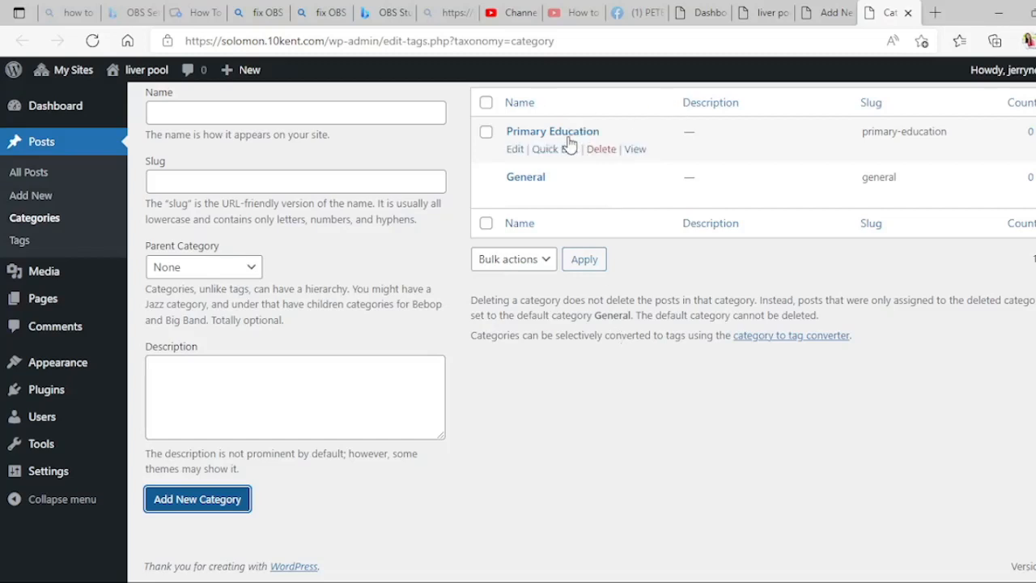
left_click(486, 136)
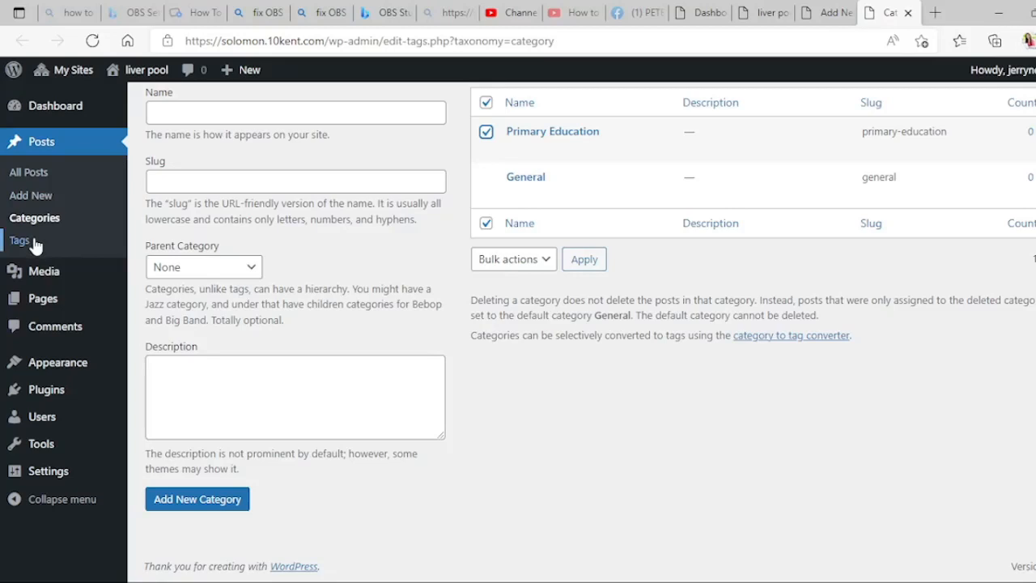
- Open the Media Library in a new tab and bring up the file chooser for uploading new media
mouse_move(97, 276)
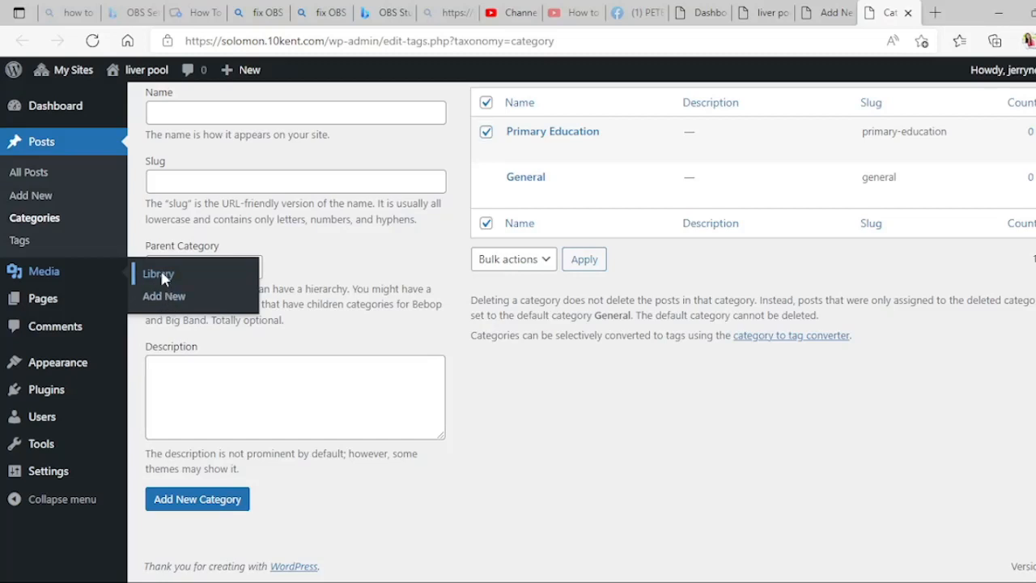
middle_click(215, 285)
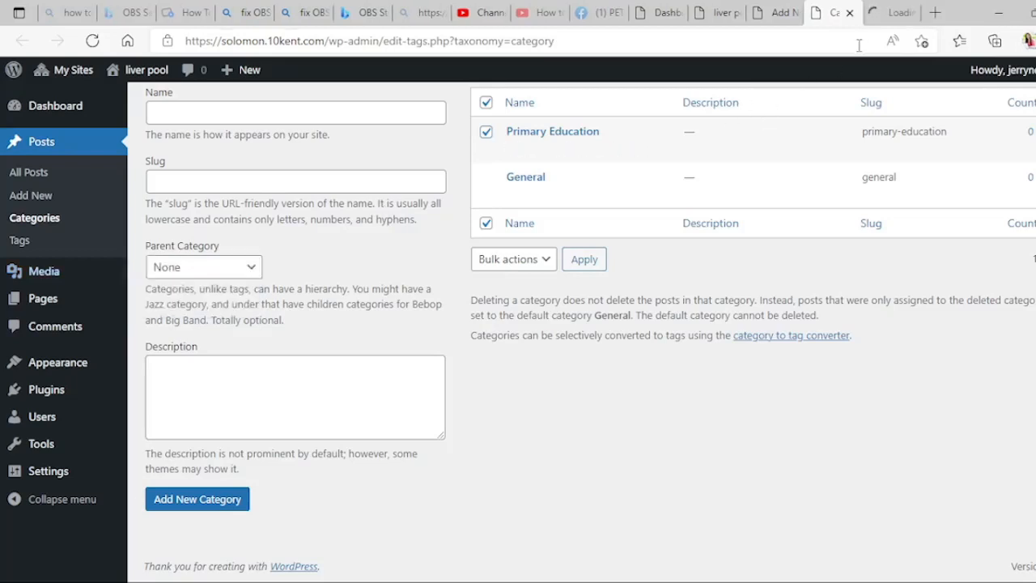
left_click(894, 12)
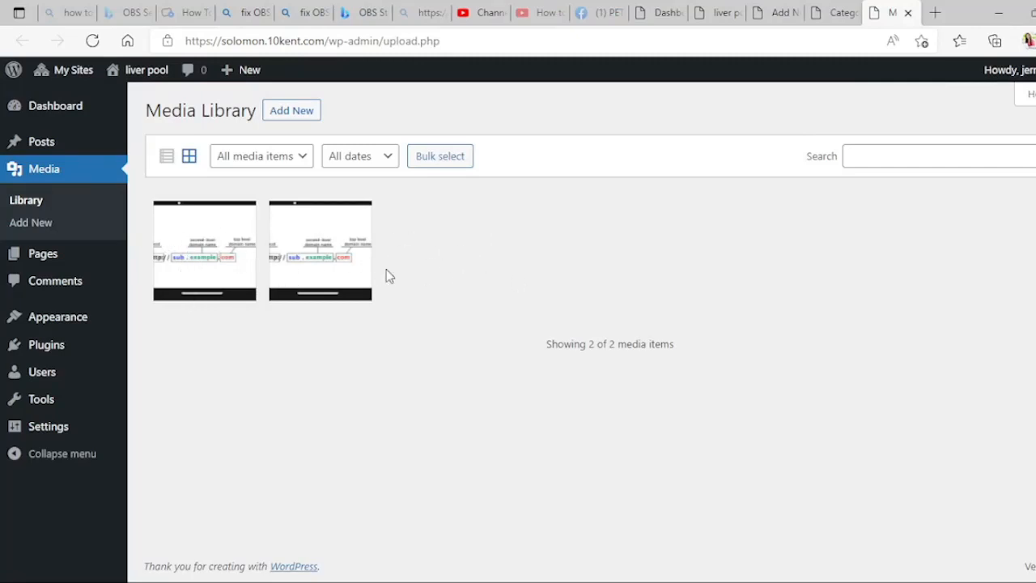
left_click(312, 114)
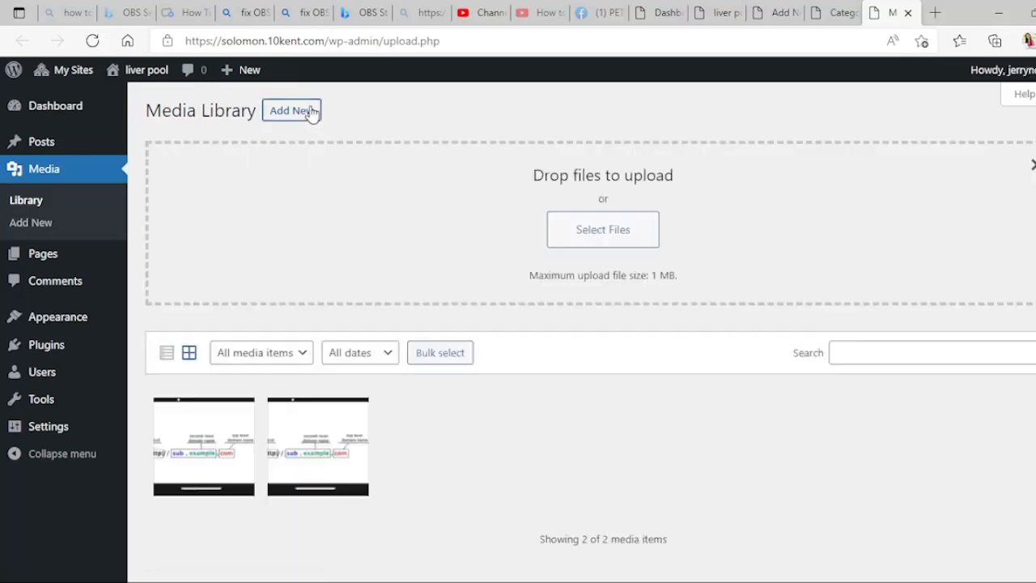
left_click(587, 242)
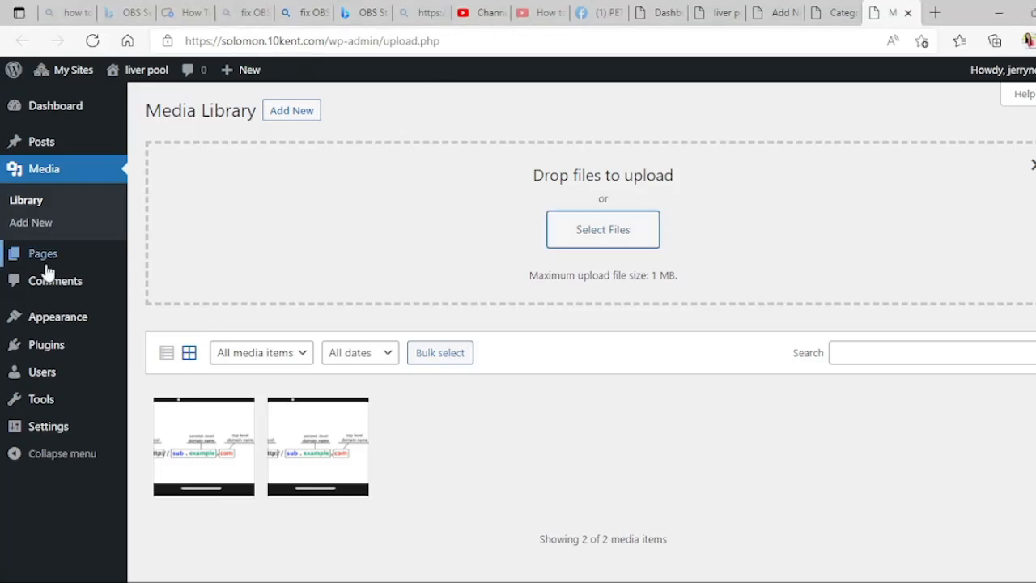
- Examine the Pages entries and compare the site's public front page with its dashboard
mouse_move(44, 265)
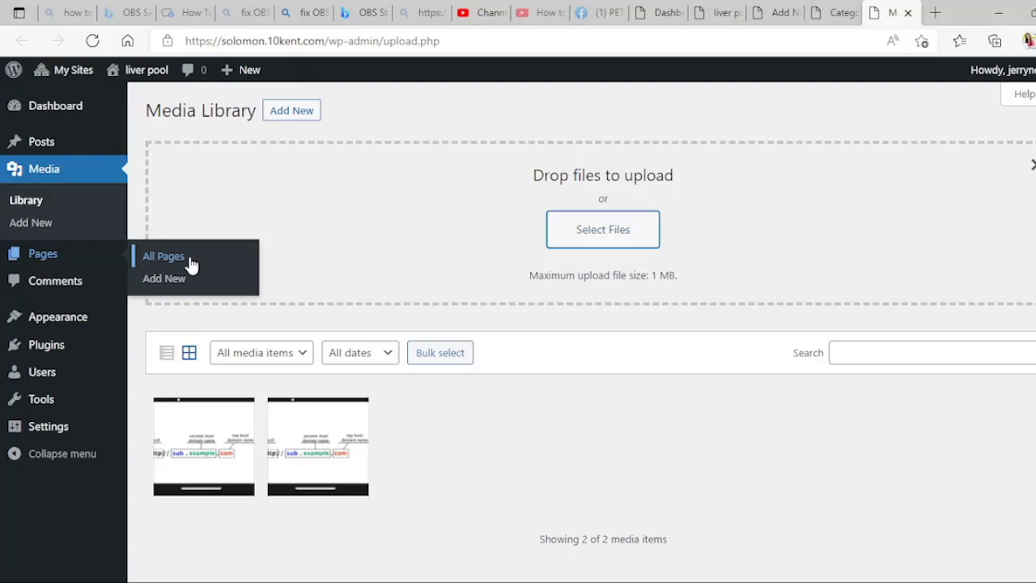
mouse_move(84, 146)
left_click(727, 17)
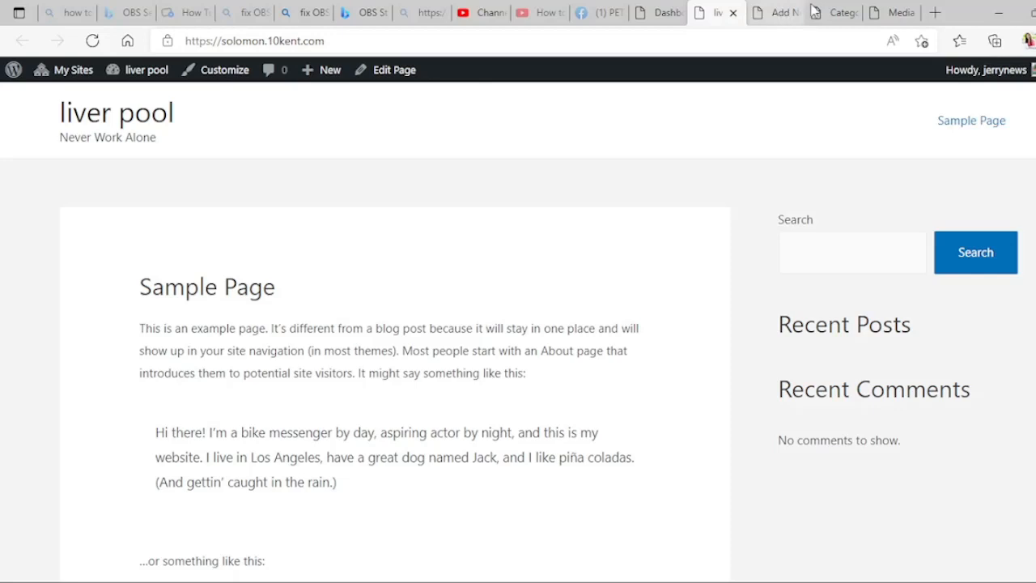
left_click(665, 18)
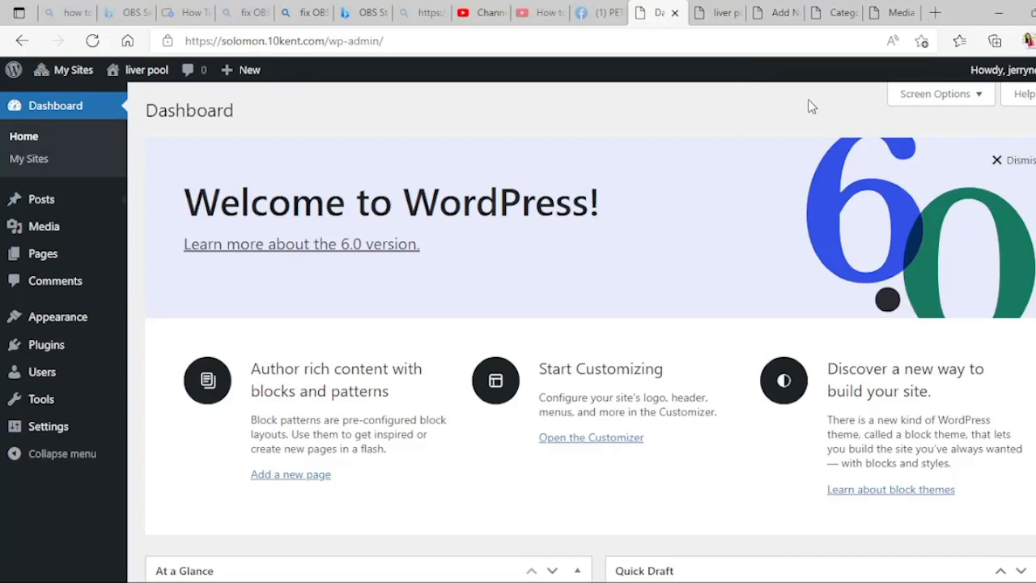
left_click(717, 12)
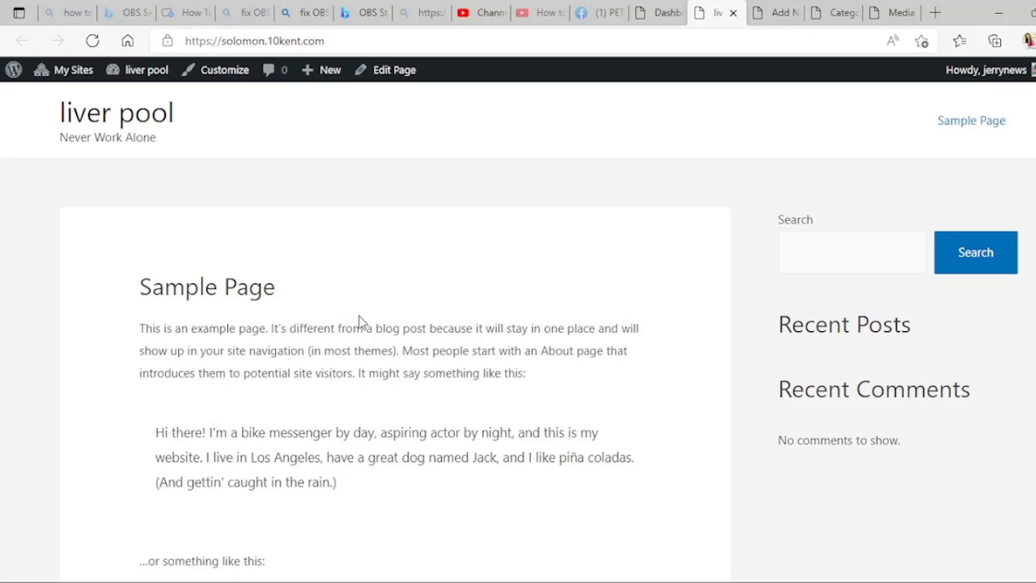
left_click(661, 13)
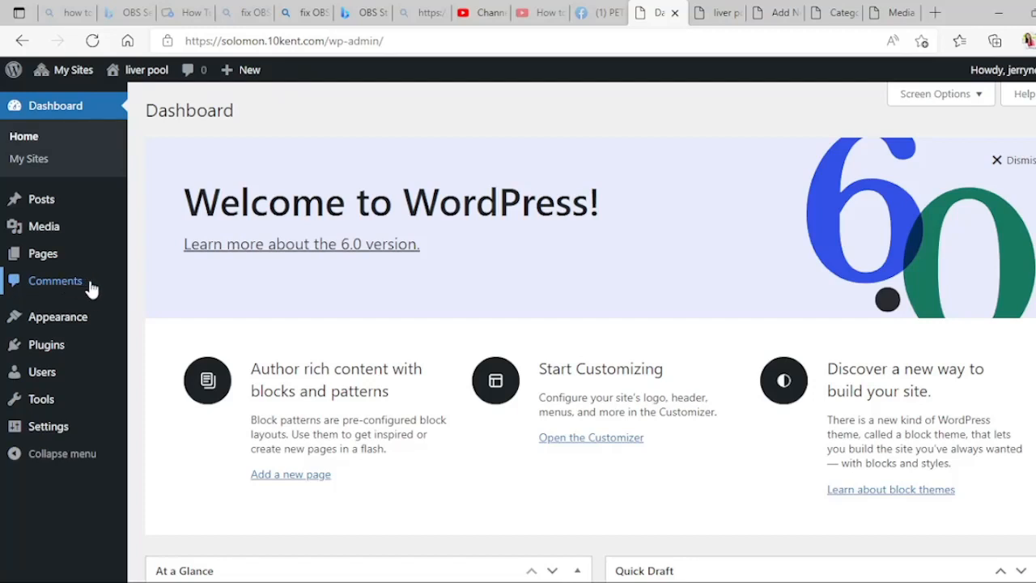
- Open the Themes page in a new tab and look through all the installed themes
mouse_move(72, 326)
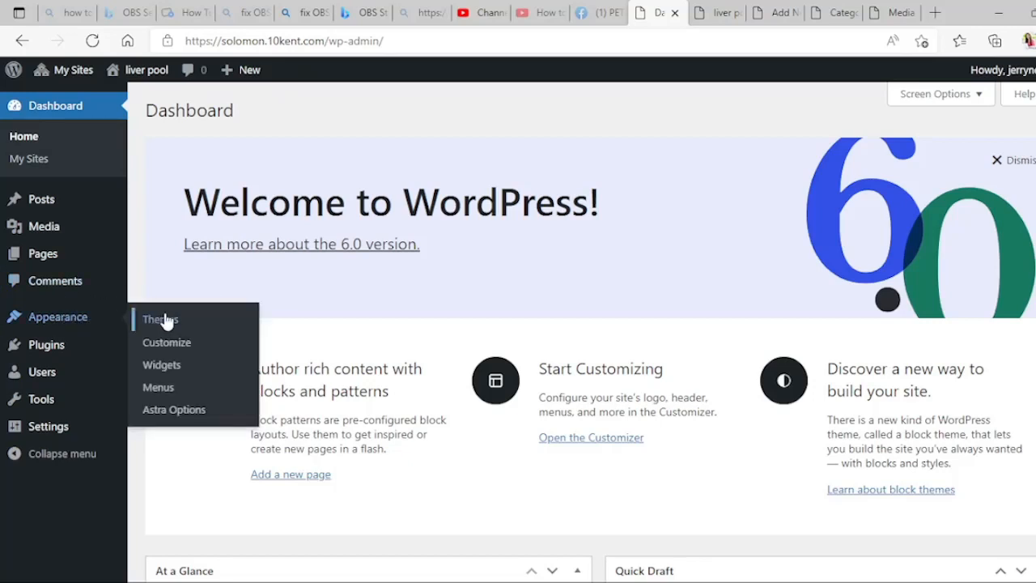
middle_click(161, 319)
left_click(728, 13)
left_click(674, 16)
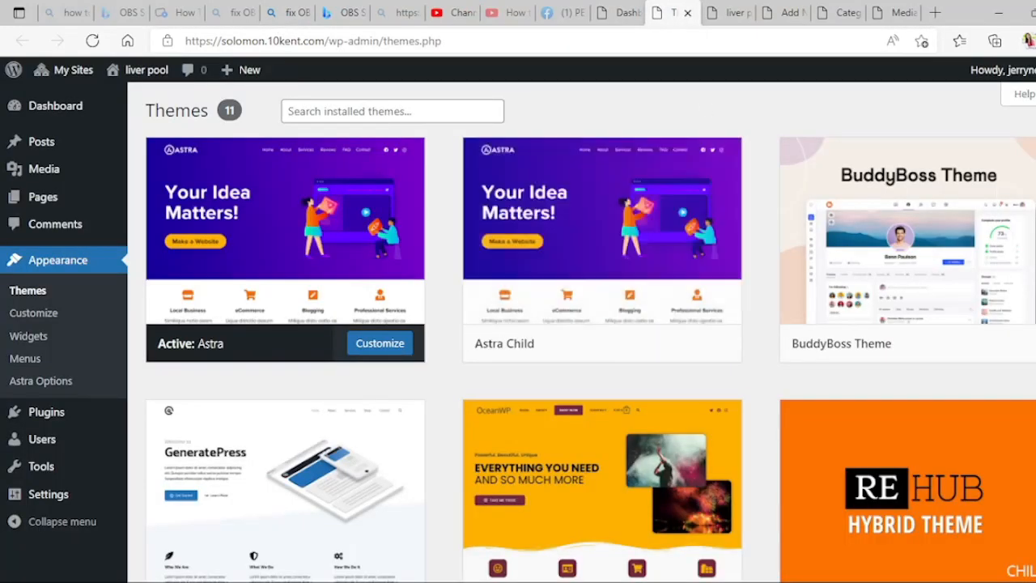
scroll(582, 331, "down", 5)
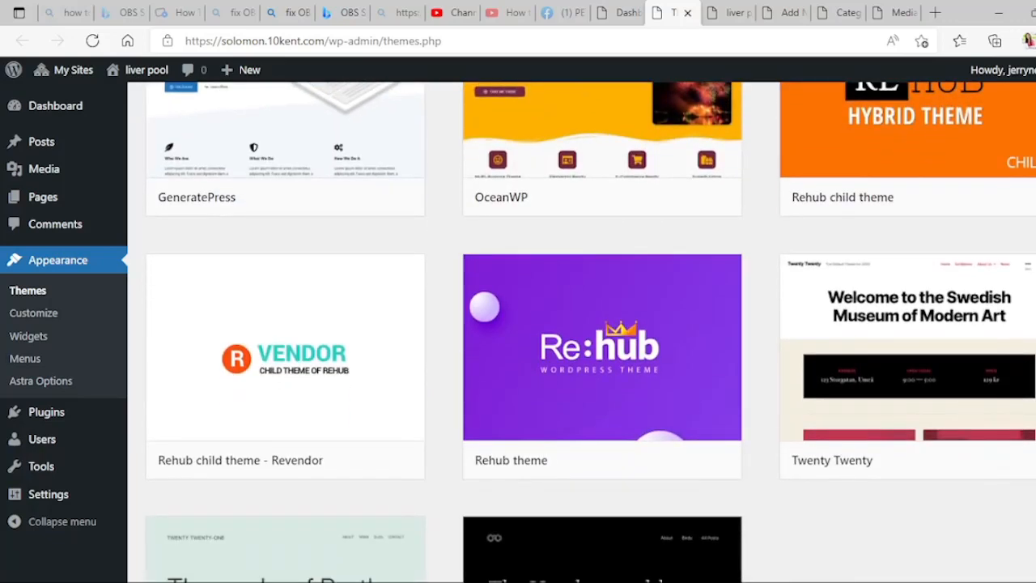
scroll(582, 331, "up", 4)
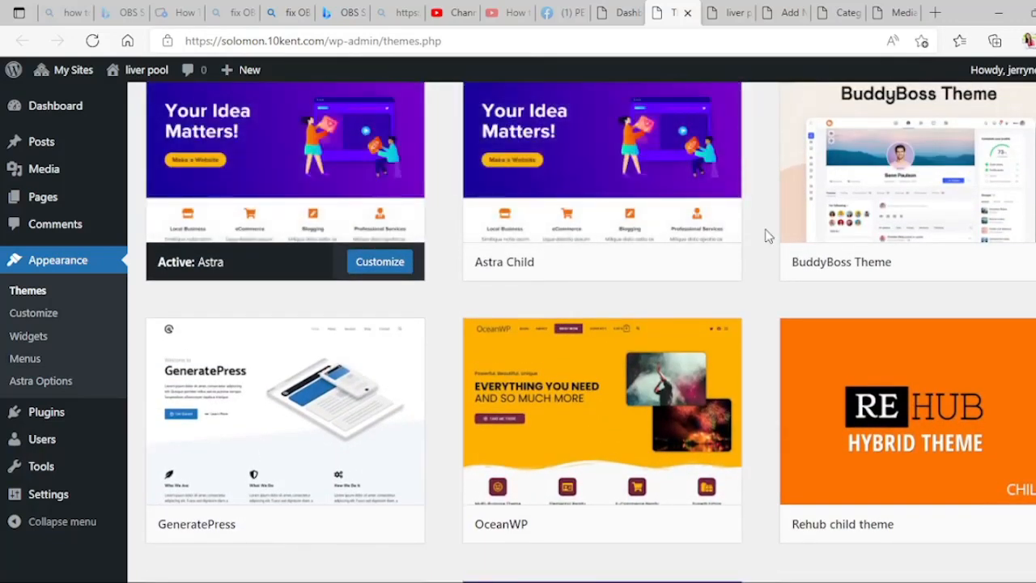
scroll(216, 239, "down", 4)
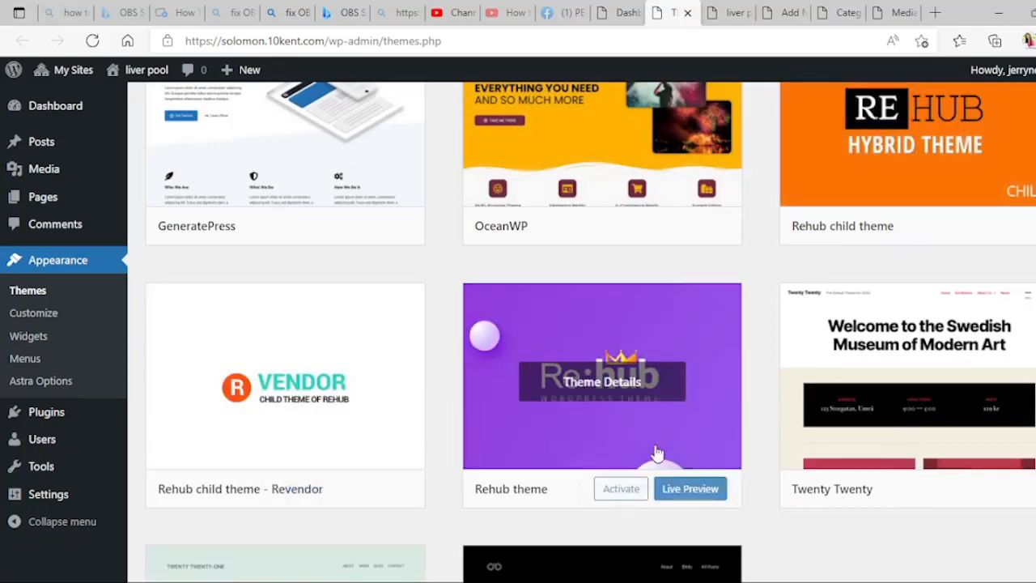
scroll(948, 346, "down", 2)
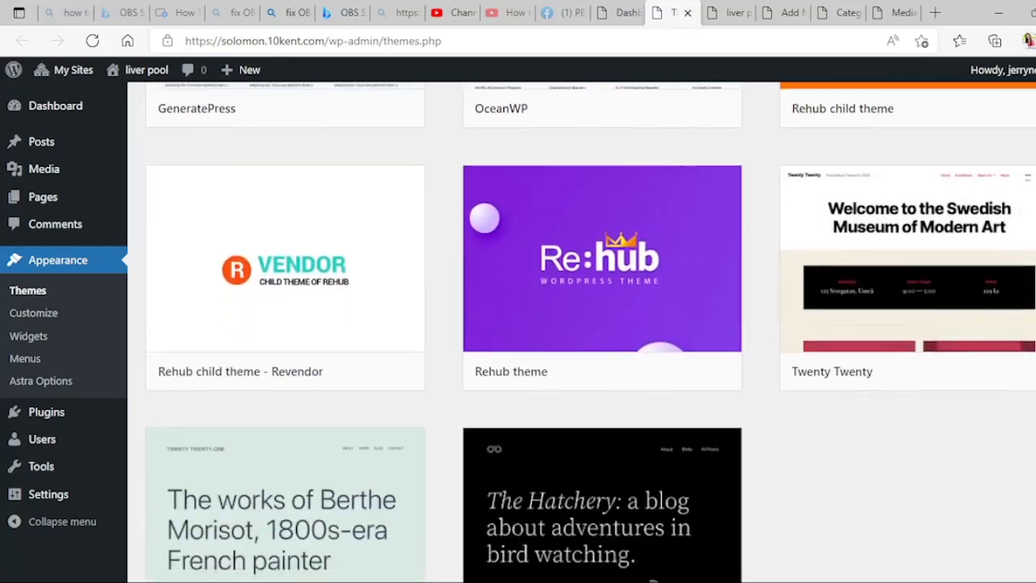
mouse_move(865, 263)
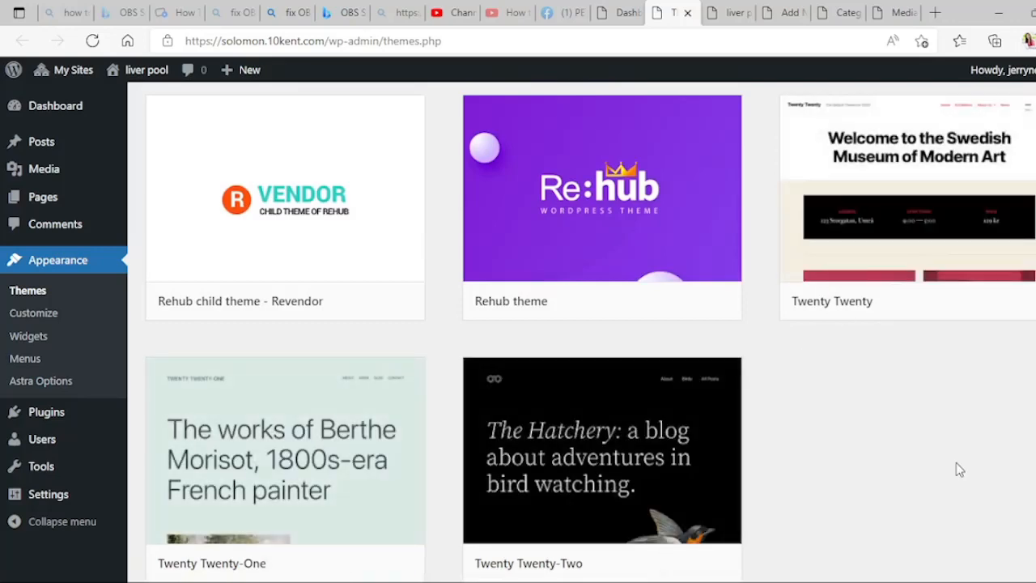
scroll(518, 323, "up", 5)
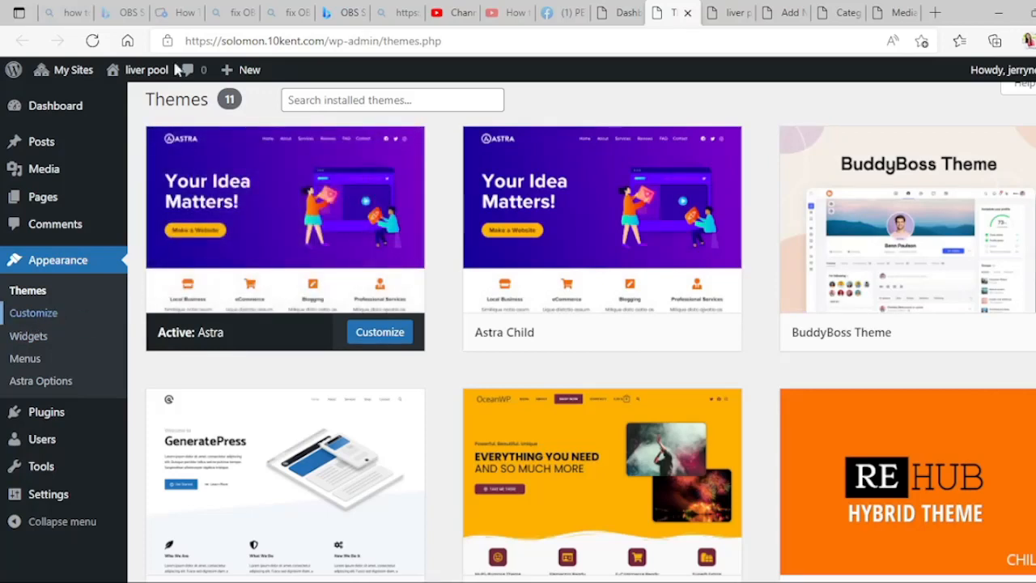
- Open the Astra theme customizer in a new tab and go to Site Identity's site title and logo settings
left_click(178, 20)
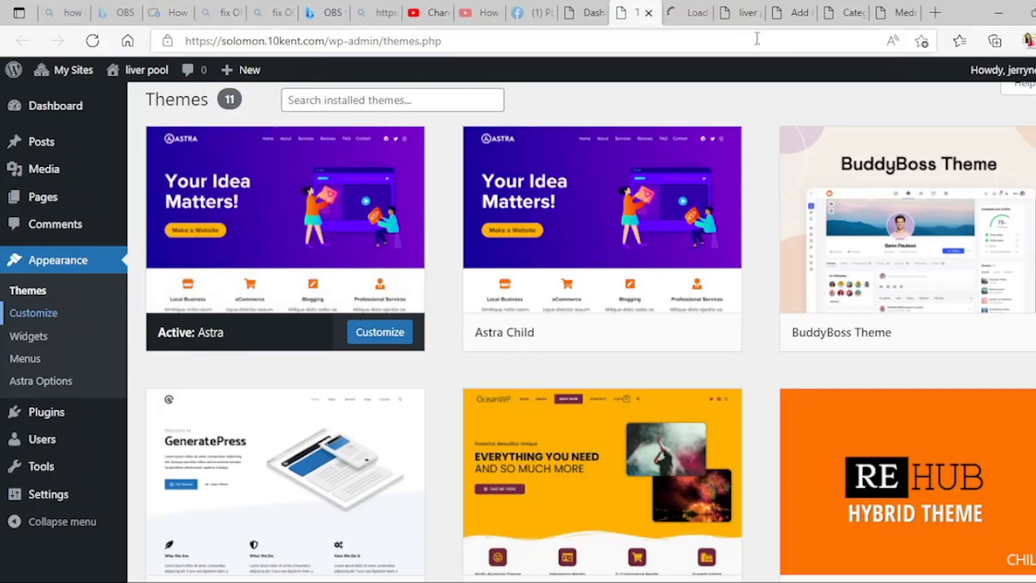
left_click(678, 13)
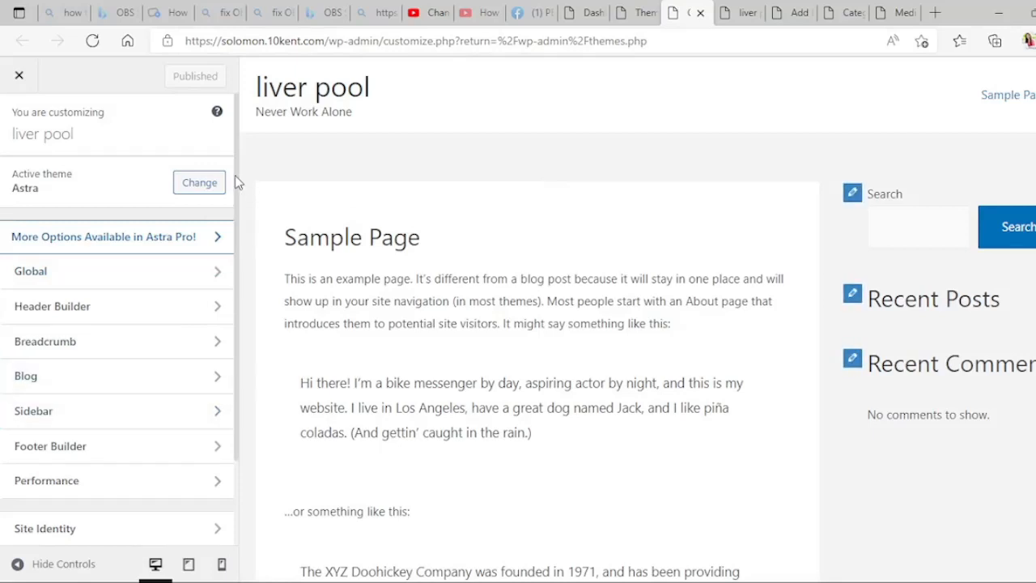
scroll(231, 345, "down", 2)
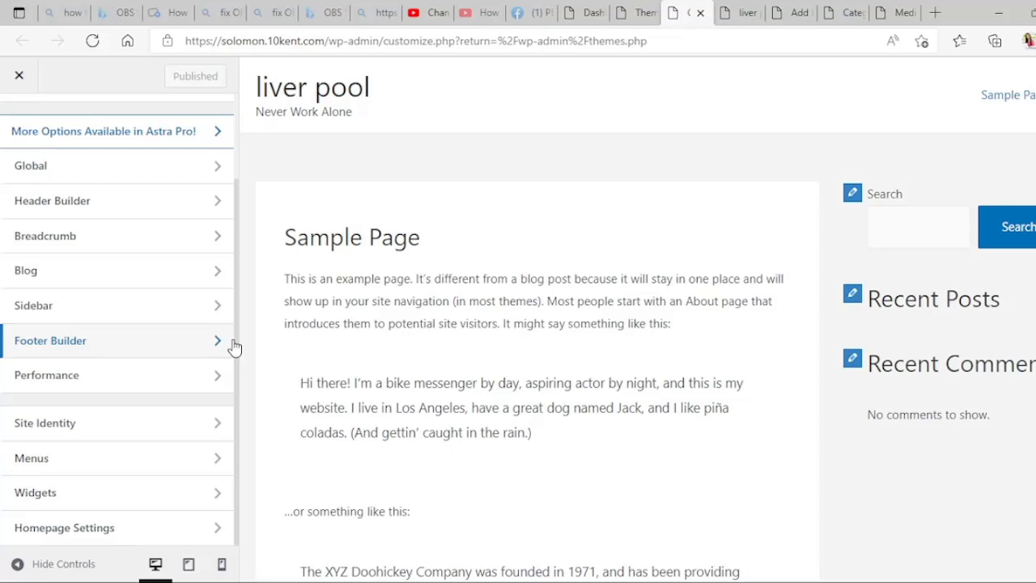
left_click(196, 431)
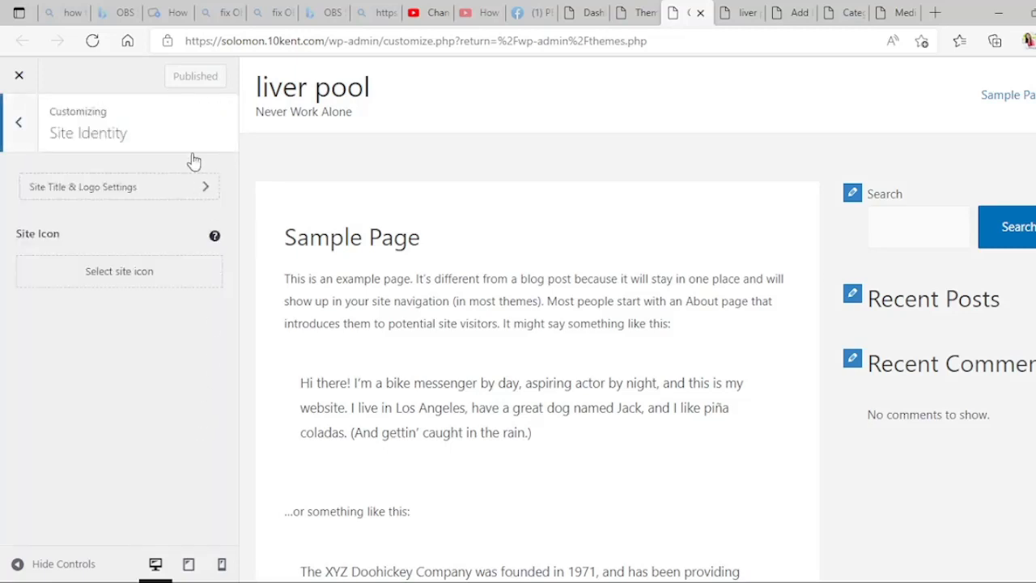
left_click(136, 187)
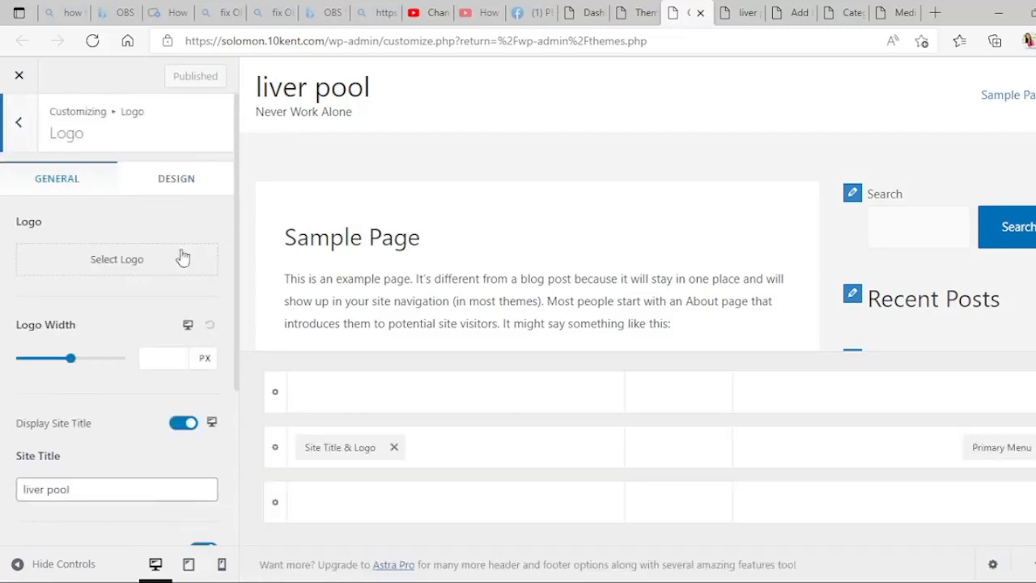
- Upload the domain name diagram image R (47) and select it as the site logo
left_click(138, 266)
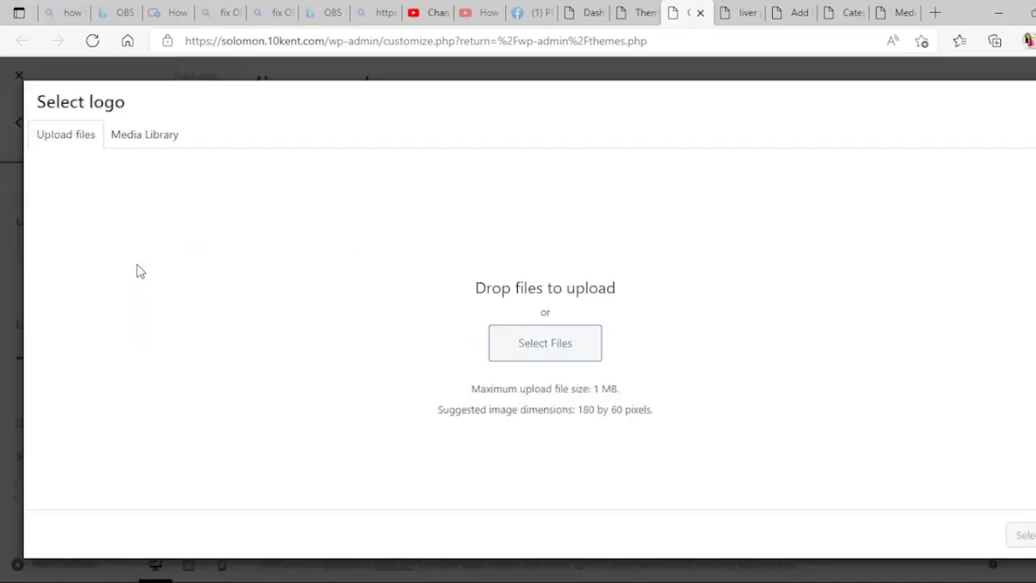
left_click(518, 342)
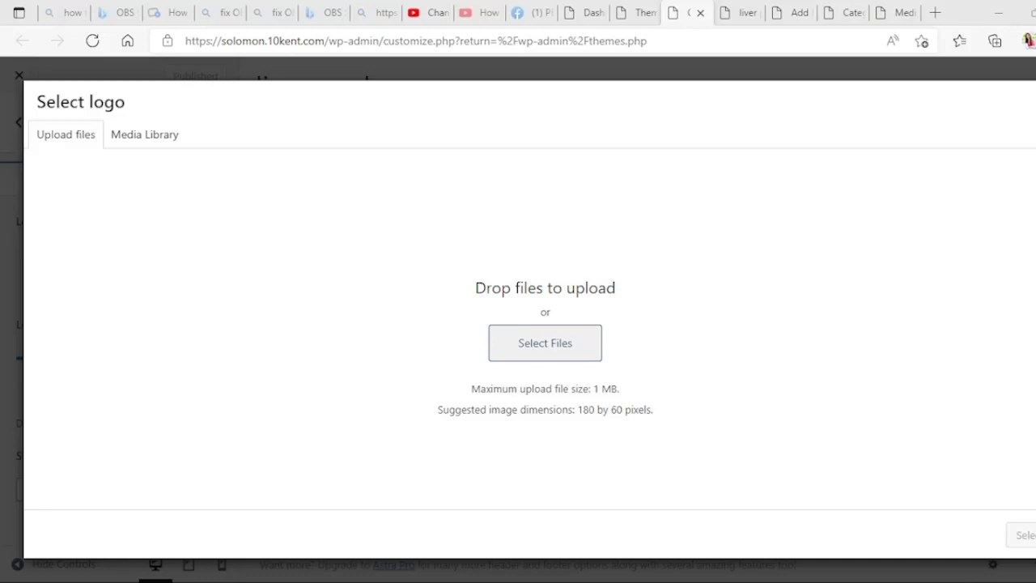
double_click(374, 337)
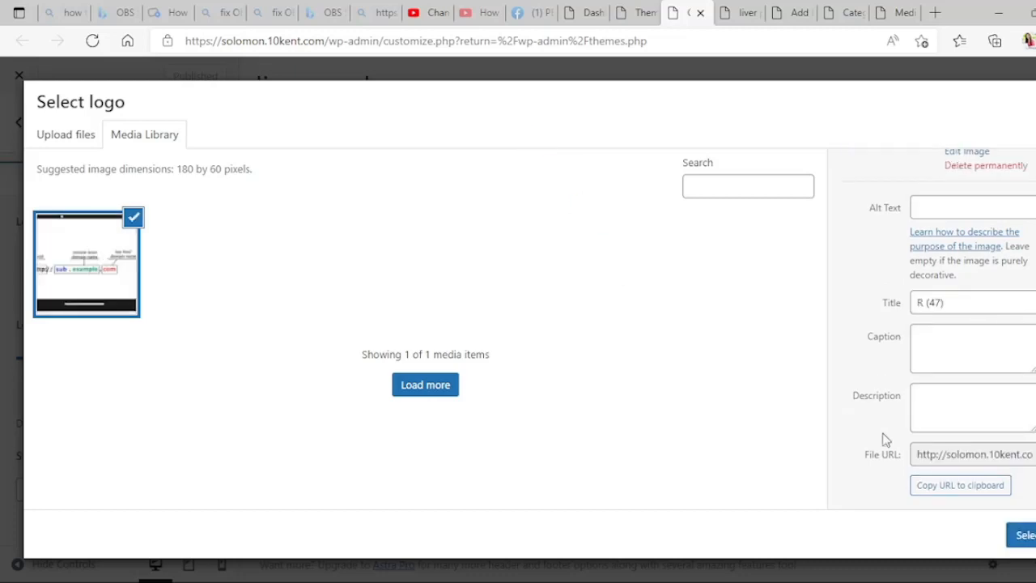
left_click(1025, 536)
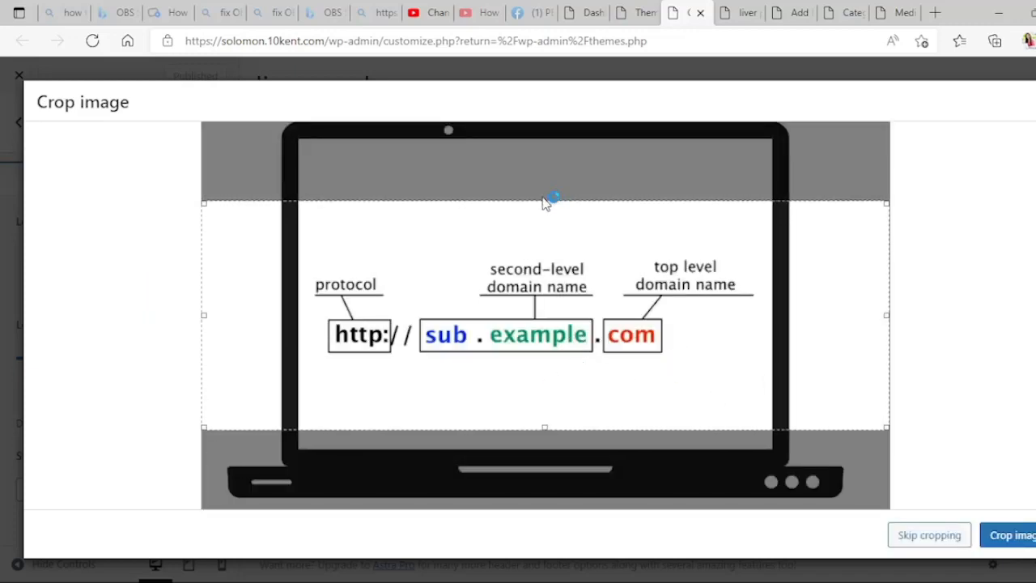
- Crop the logo image to the domain name diagram inside the laptop screen, trimming all four sides
left_click_drag(547, 201, 555, 252)
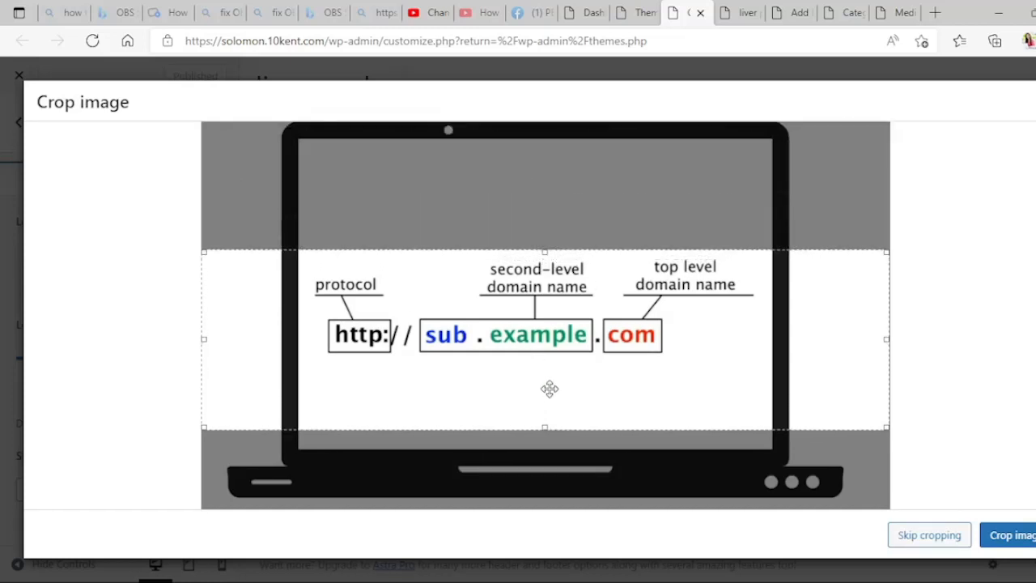
left_click_drag(545, 425, 545, 374)
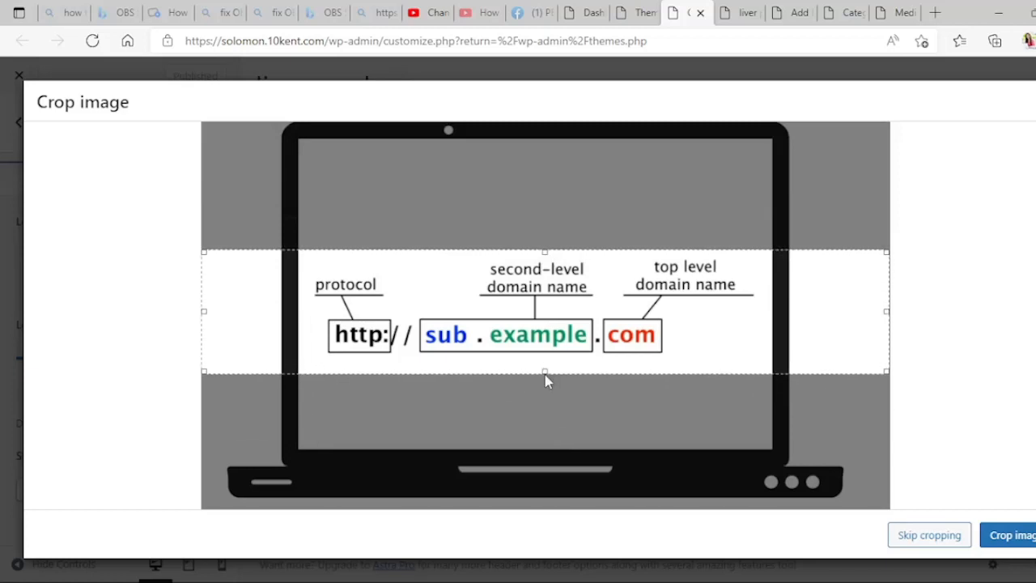
left_click_drag(885, 312, 775, 308)
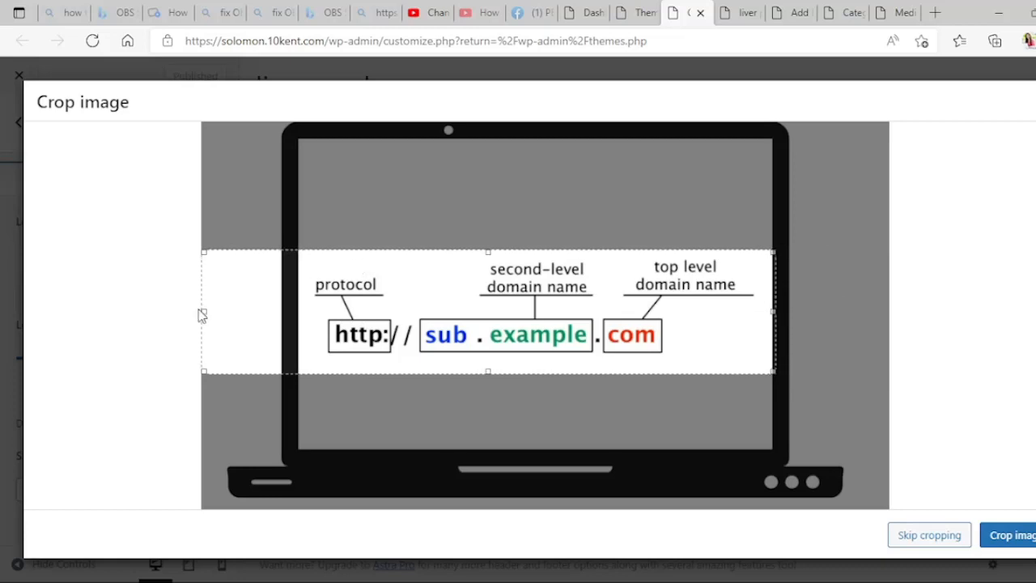
left_click_drag(208, 312, 298, 316)
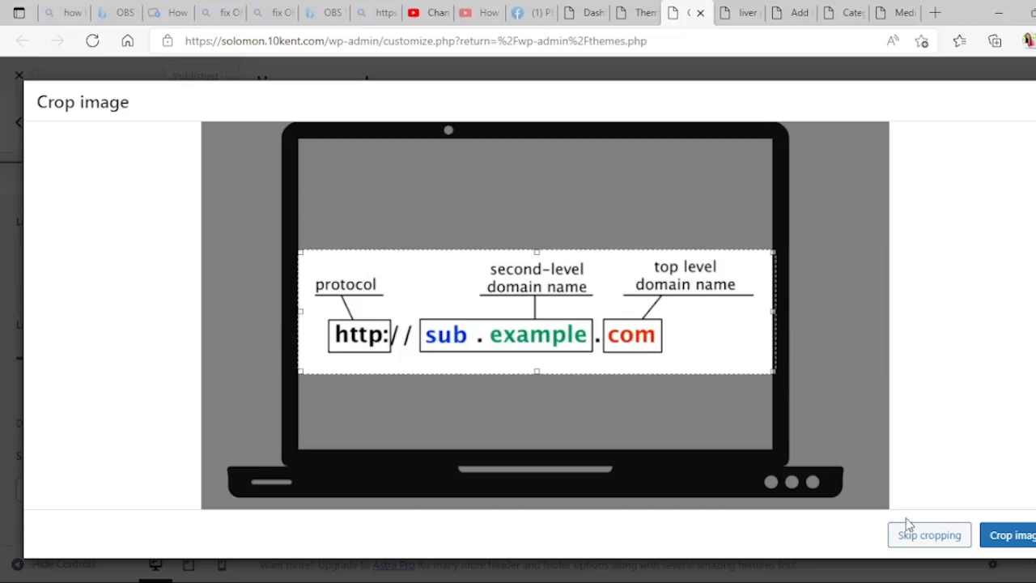
left_click(1013, 543)
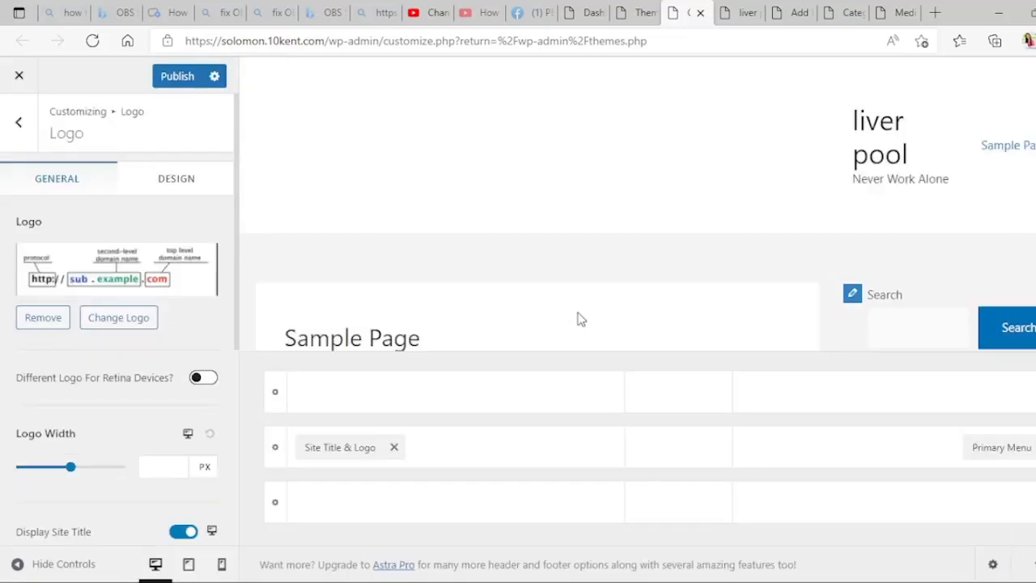
- Reload the site's public front page to check its header for the logo
left_click(740, 13)
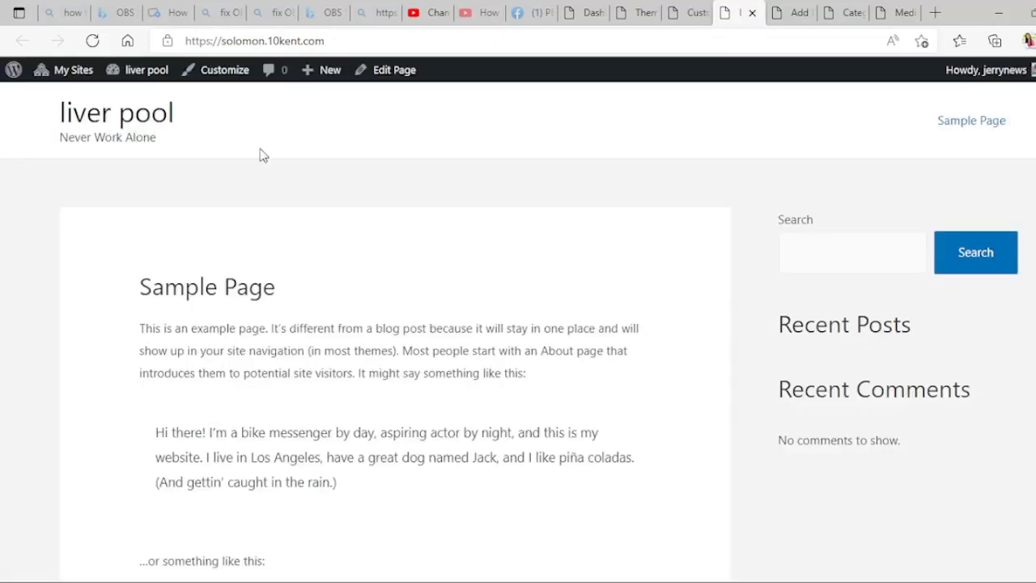
left_click(93, 42)
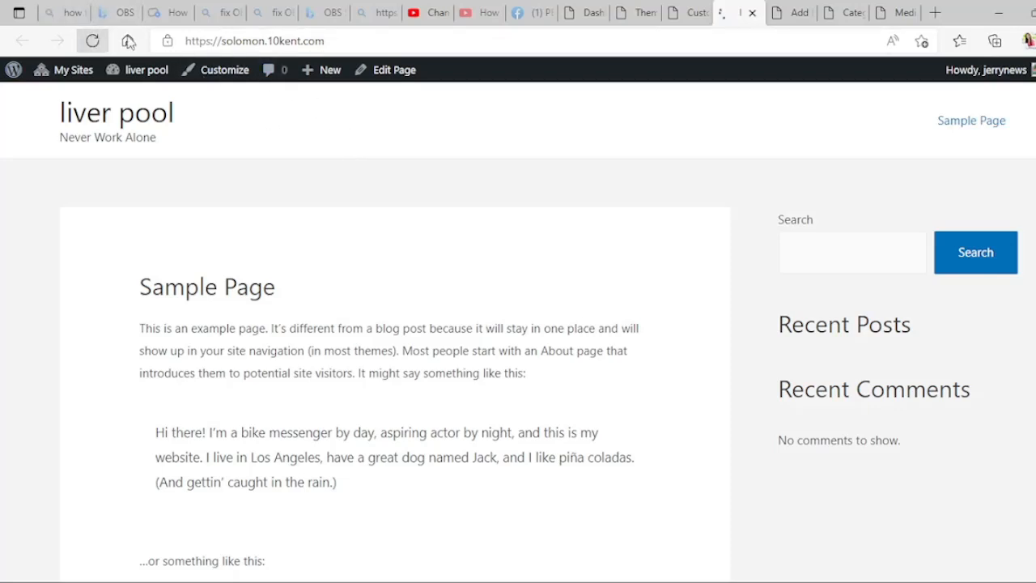
left_click(95, 42)
- Turn off Display Site Title in the customizer's logo settings, publish the changes, and reload the public front page
left_click(687, 15)
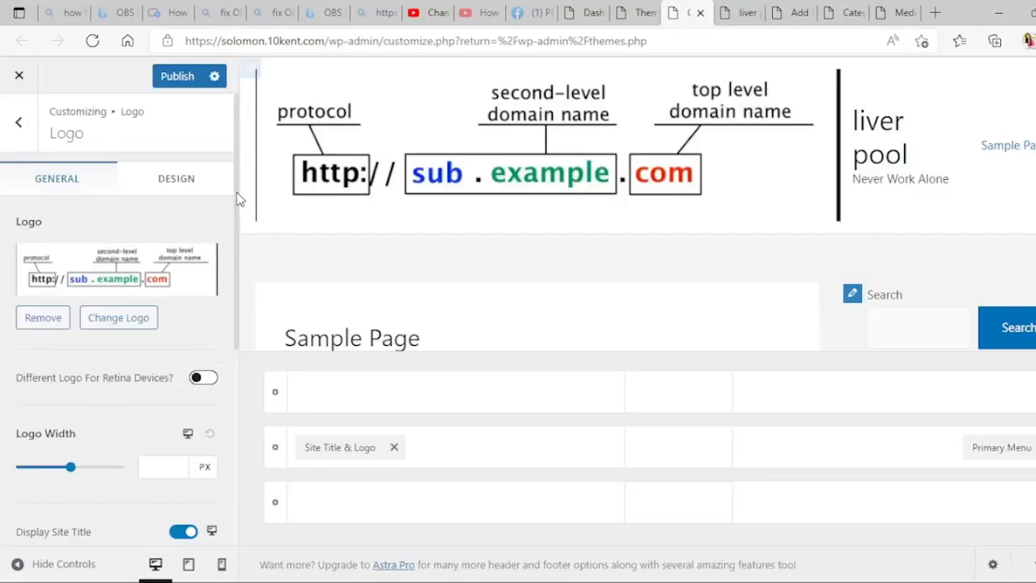
left_click_drag(237, 202, 237, 313)
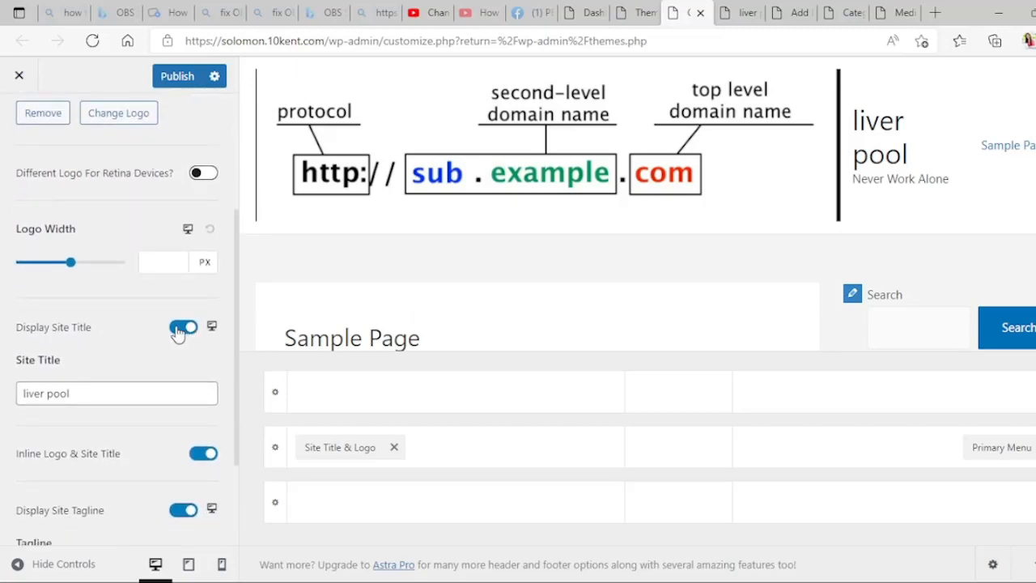
left_click(178, 332)
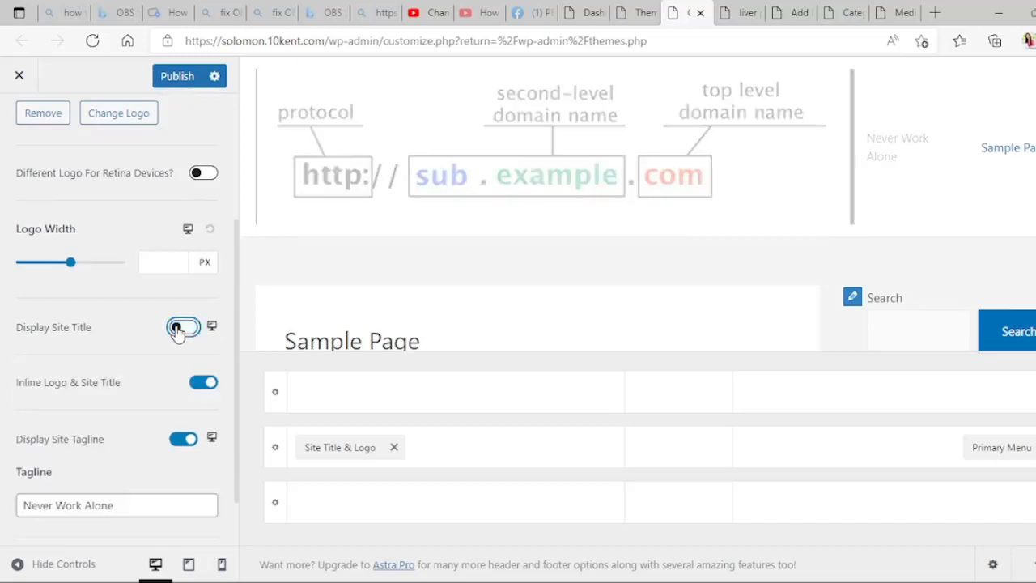
left_click(186, 82)
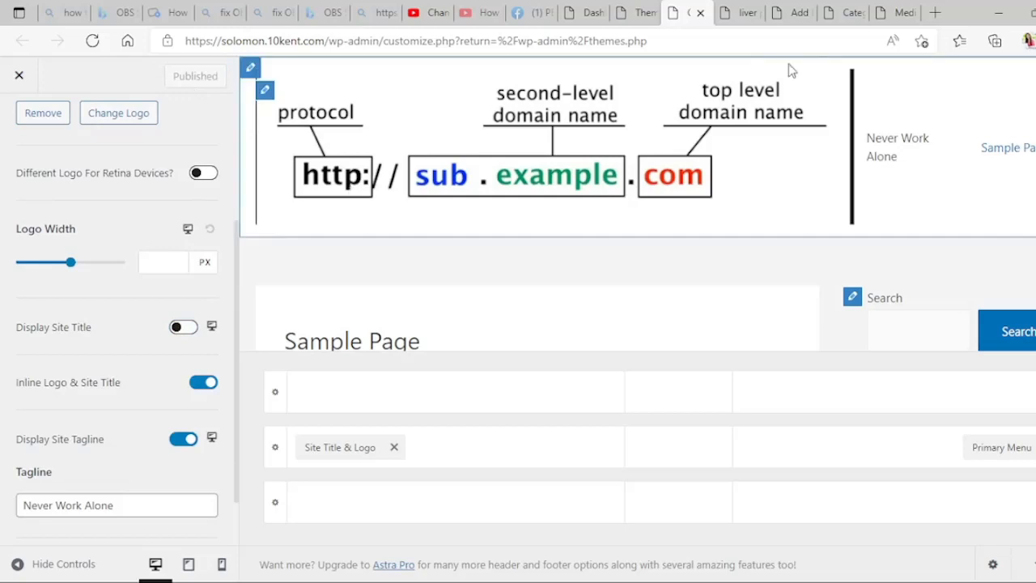
left_click(737, 14)
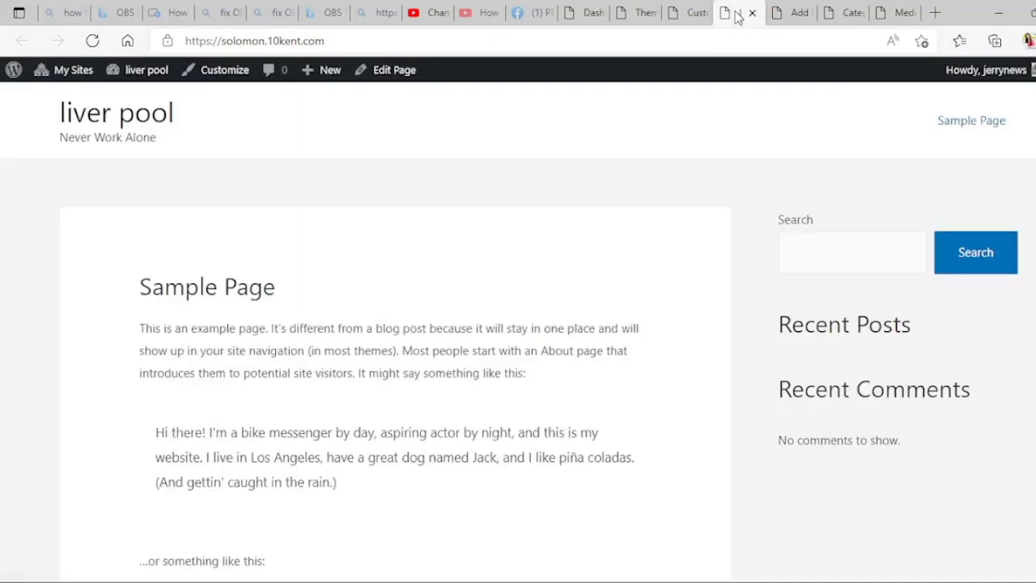
left_click(92, 42)
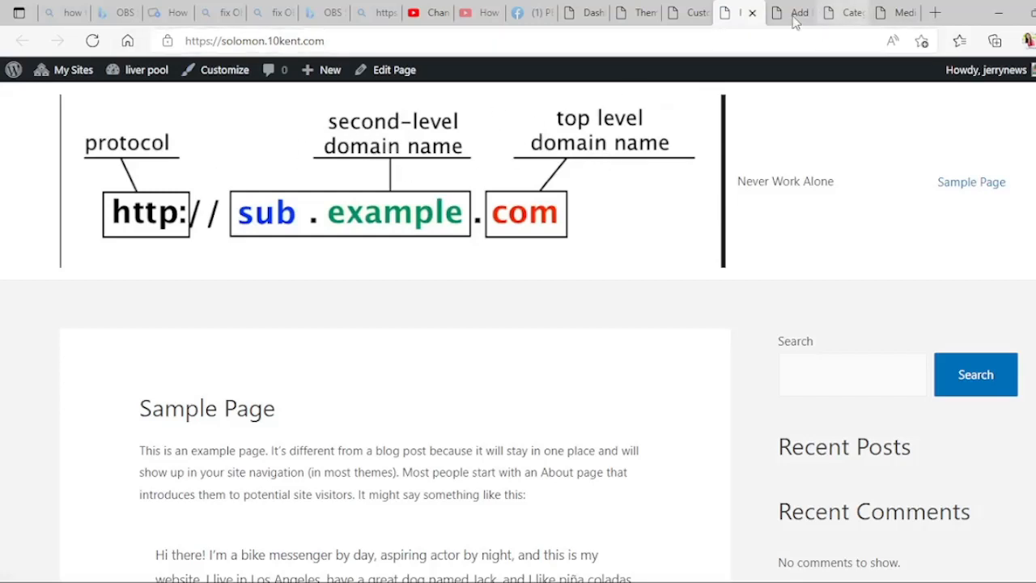
- Set the logo width to 45 px, publish the change, and reload the public front page
left_click(688, 12)
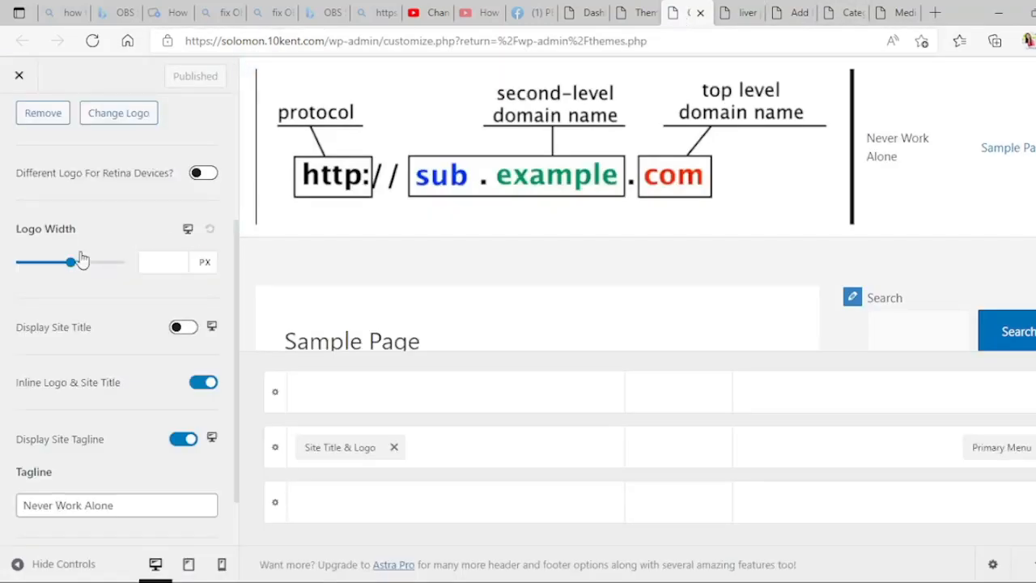
left_click_drag(71, 263, 30, 268)
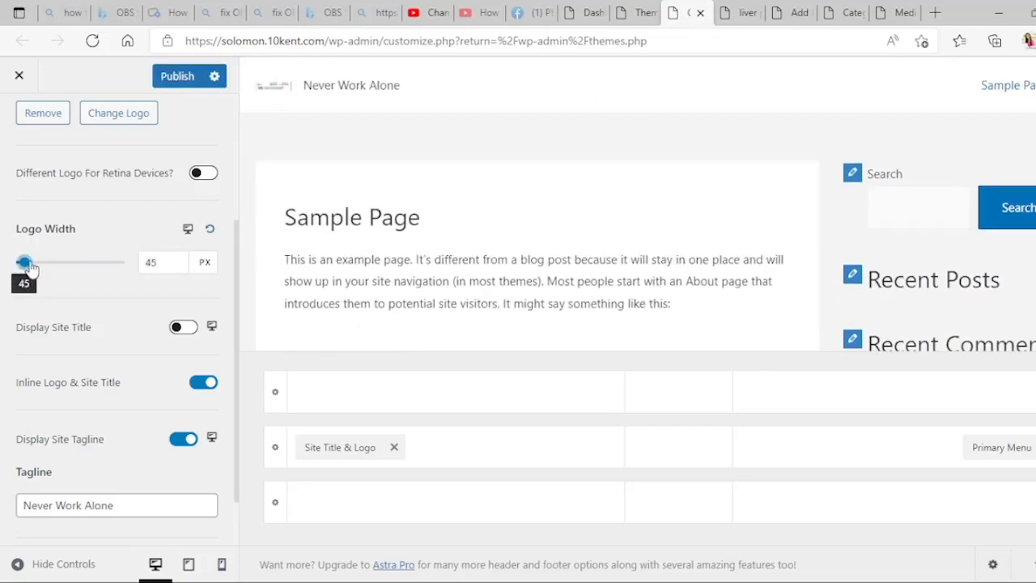
left_click(167, 80)
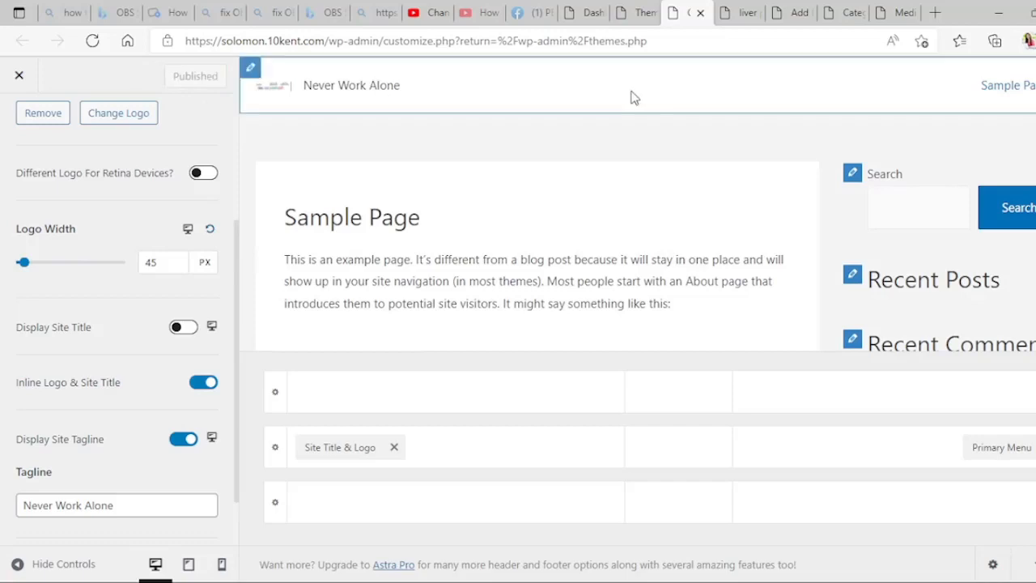
left_click(733, 23)
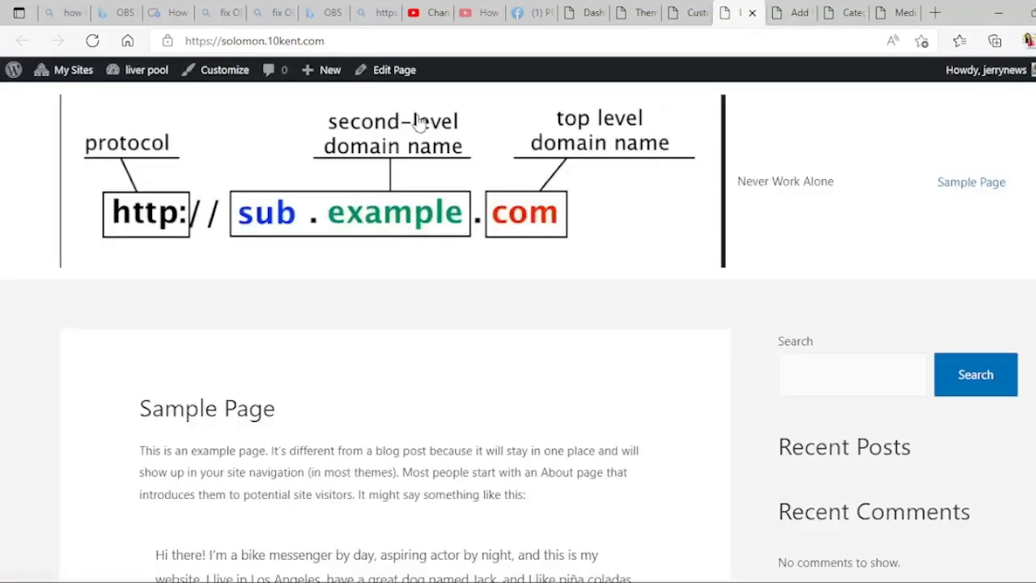
left_click(92, 41)
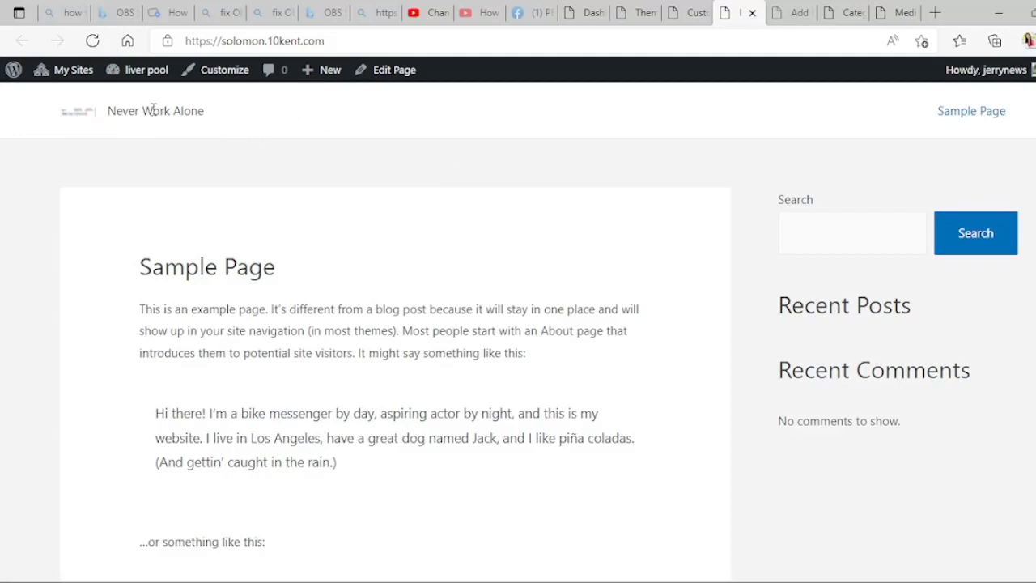
- Return from the logo settings through Header Builder to the customizer's main section list
left_click(678, 18)
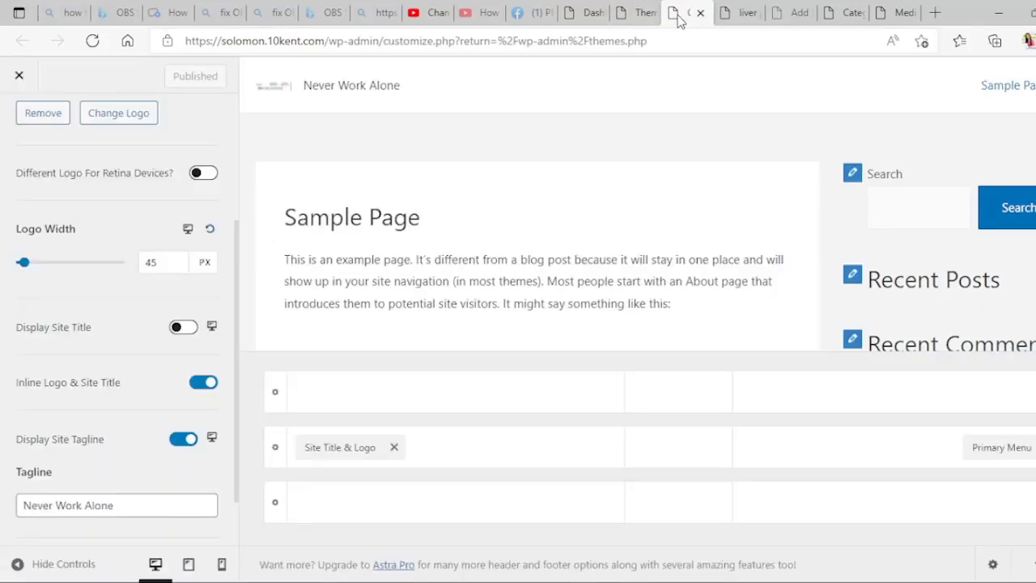
left_click_drag(237, 267, 242, 136)
left_click(19, 121)
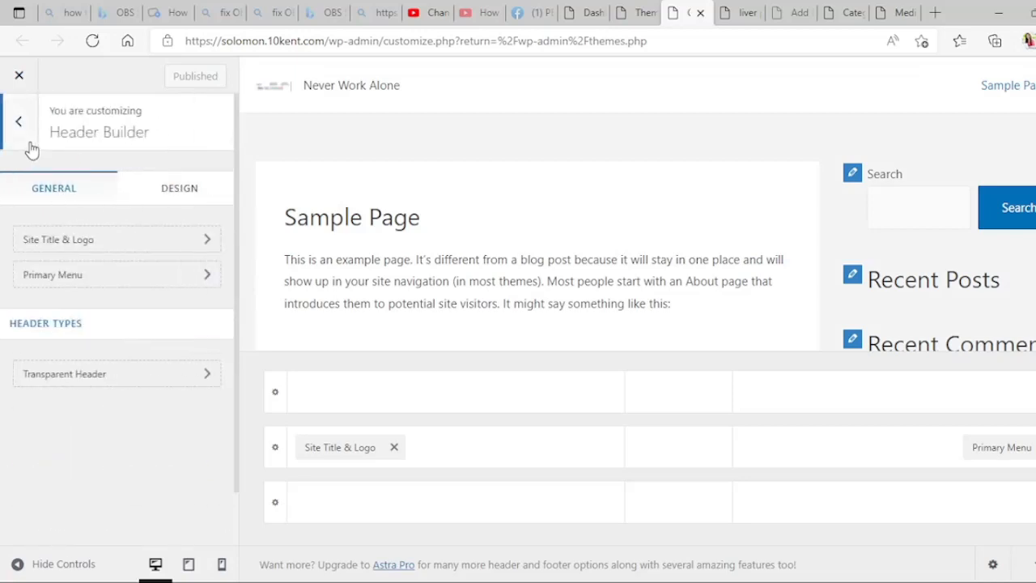
left_click(18, 125)
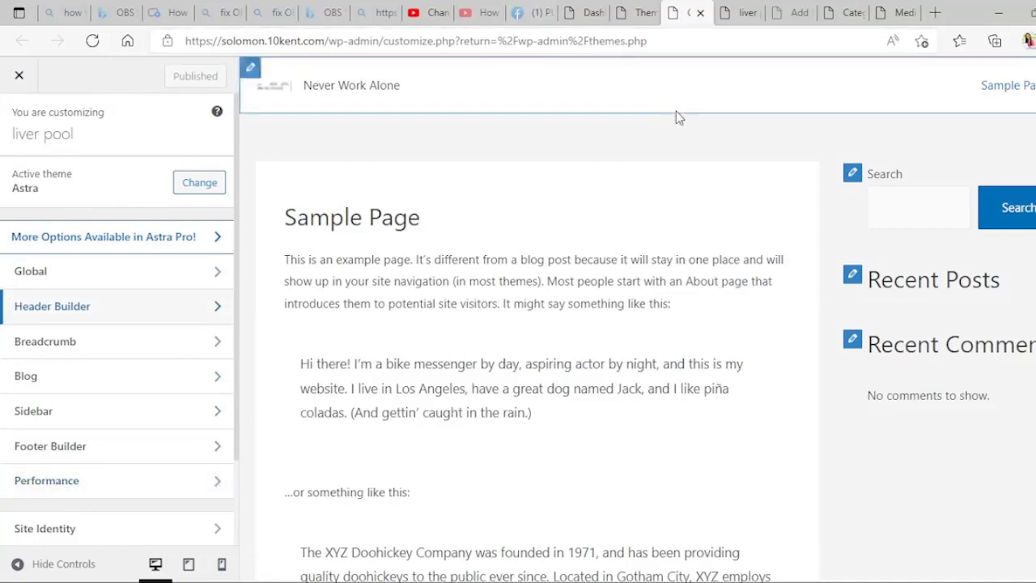
- Open the Widgets page in a new tab after viewing the current sidebar on the public front page
left_click(637, 16)
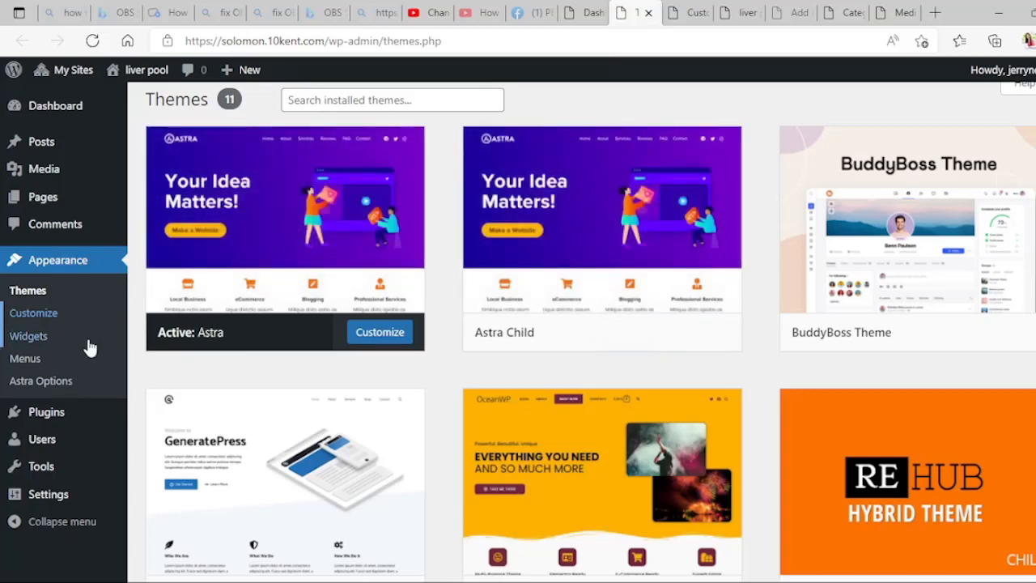
left_click(29, 334)
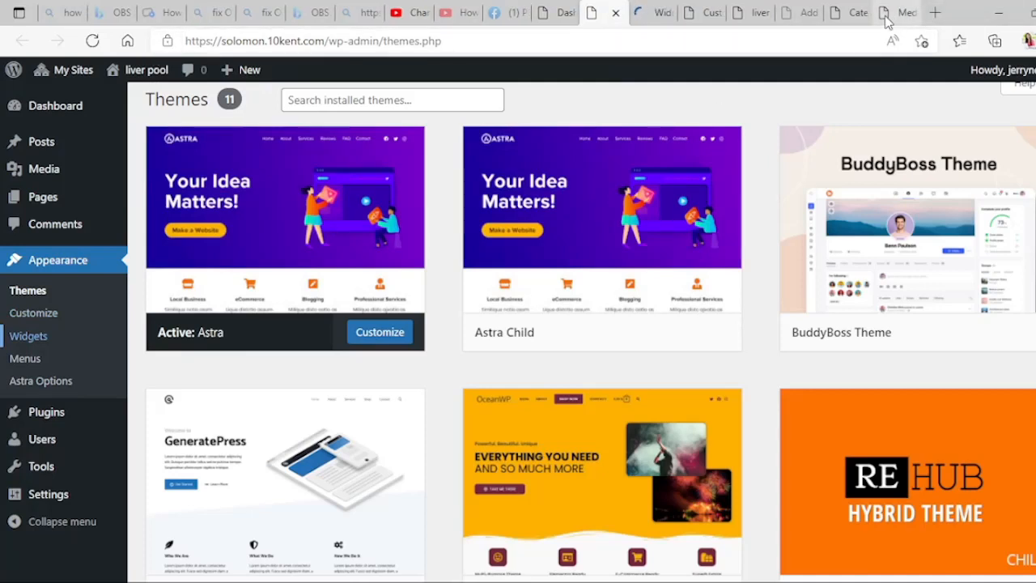
left_click(775, 21)
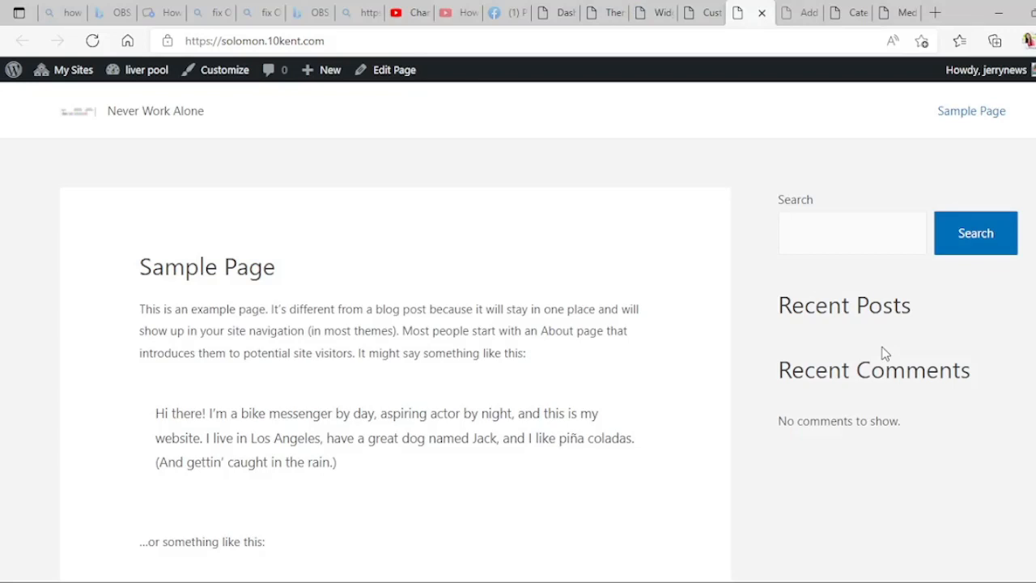
left_click(704, 14)
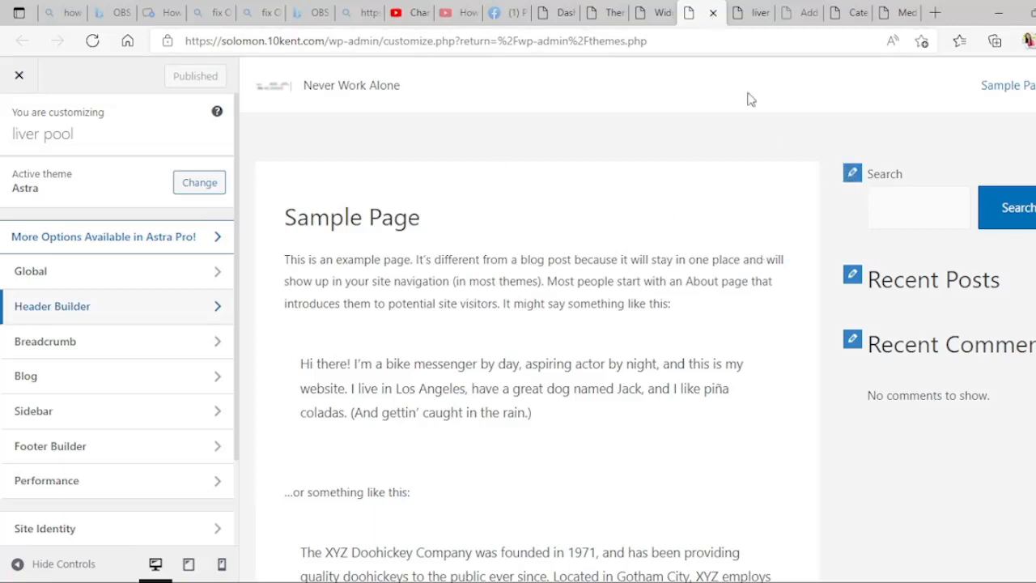
left_click(657, 13)
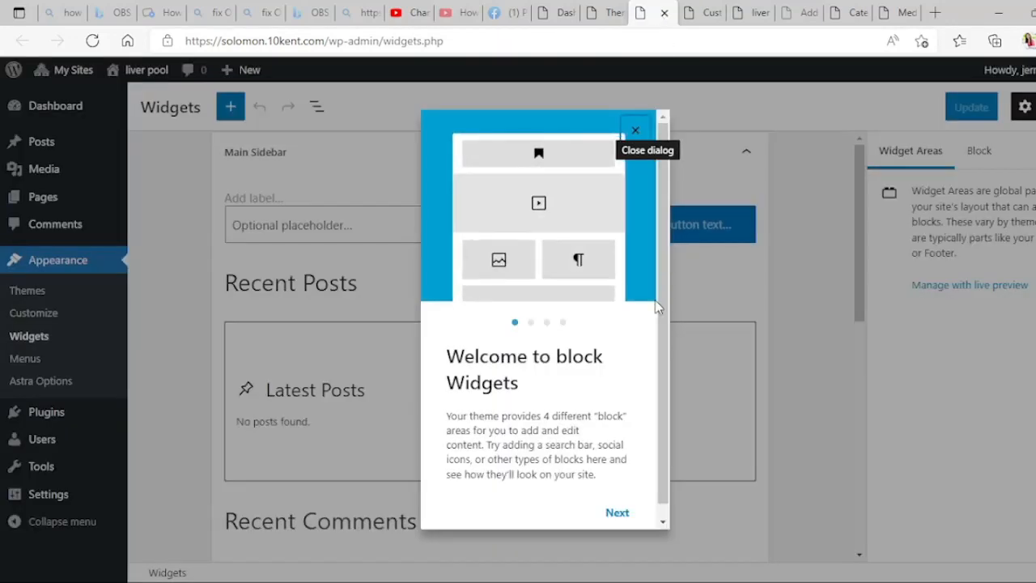
- Go through the block Widgets welcome guide to its end and dismiss it
left_click(617, 516)
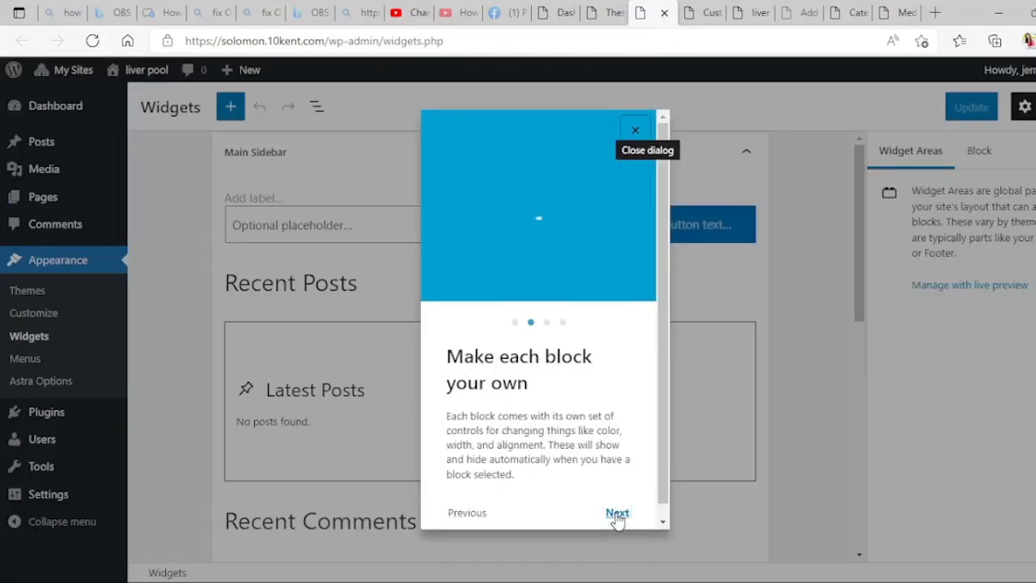
left_click(618, 515)
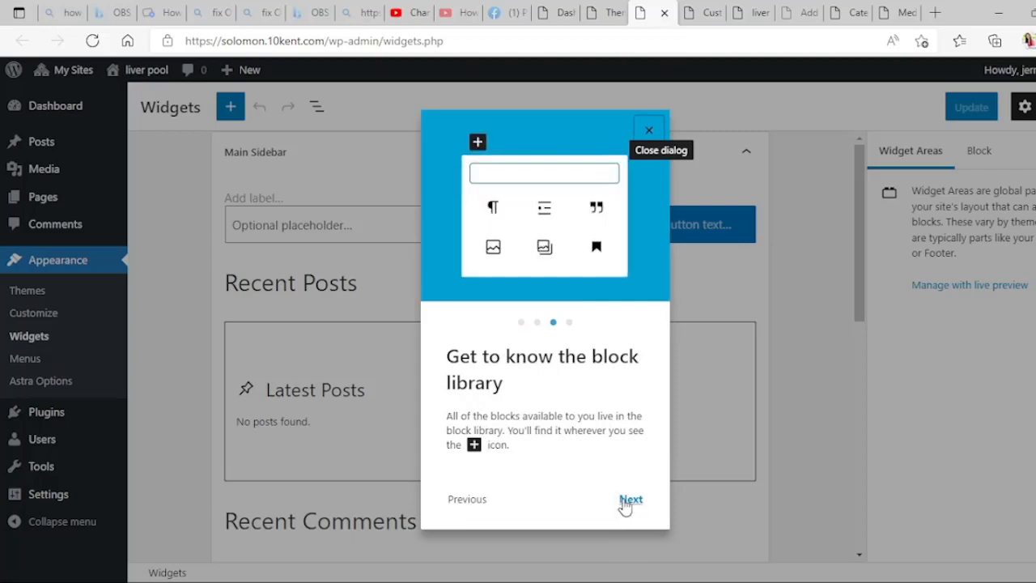
left_click(622, 502)
left_click(615, 499)
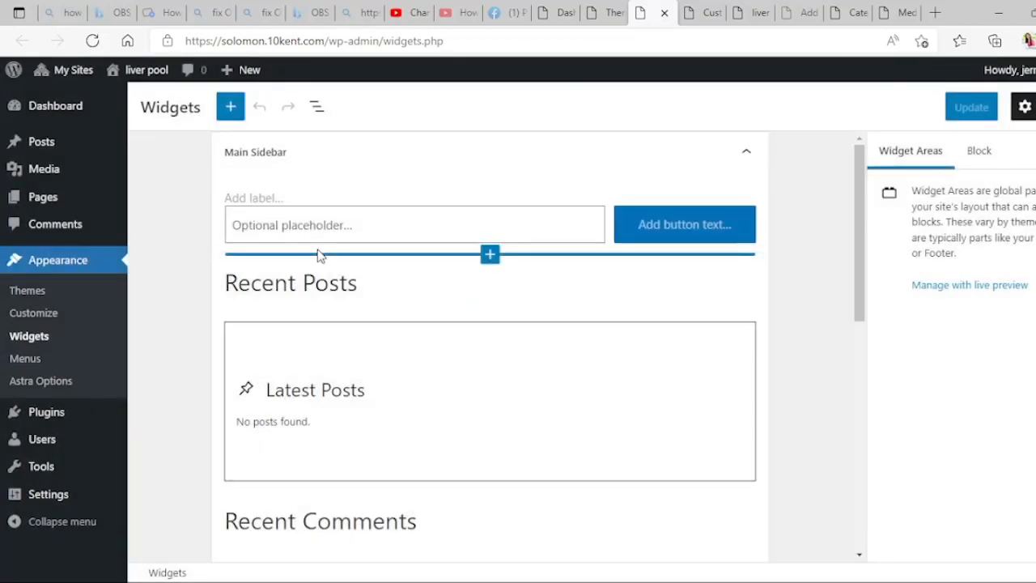
- Add a Social Icons block to the Header widget area from the full block library
left_click_drag(858, 220, 898, 526)
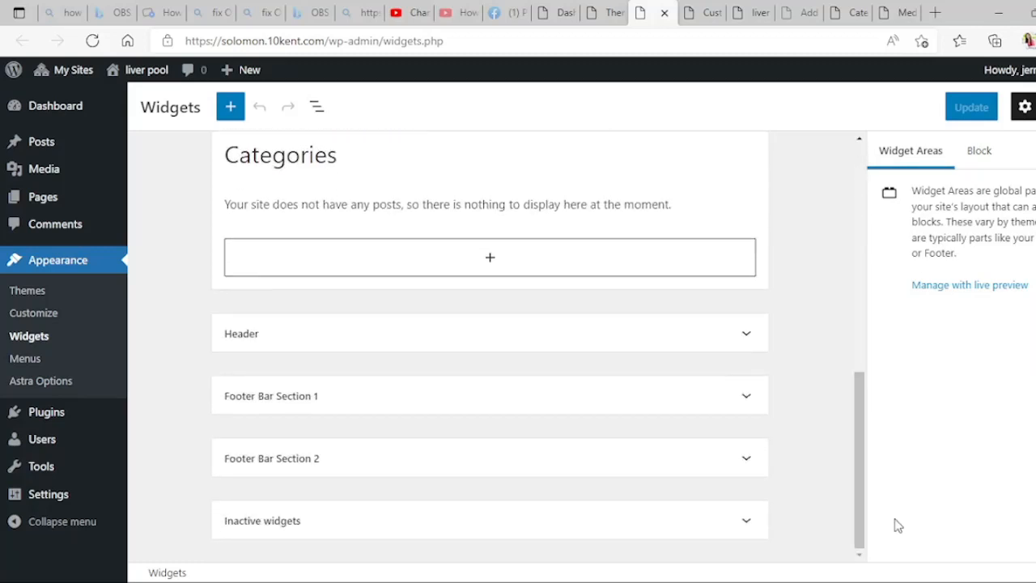
left_click(747, 337)
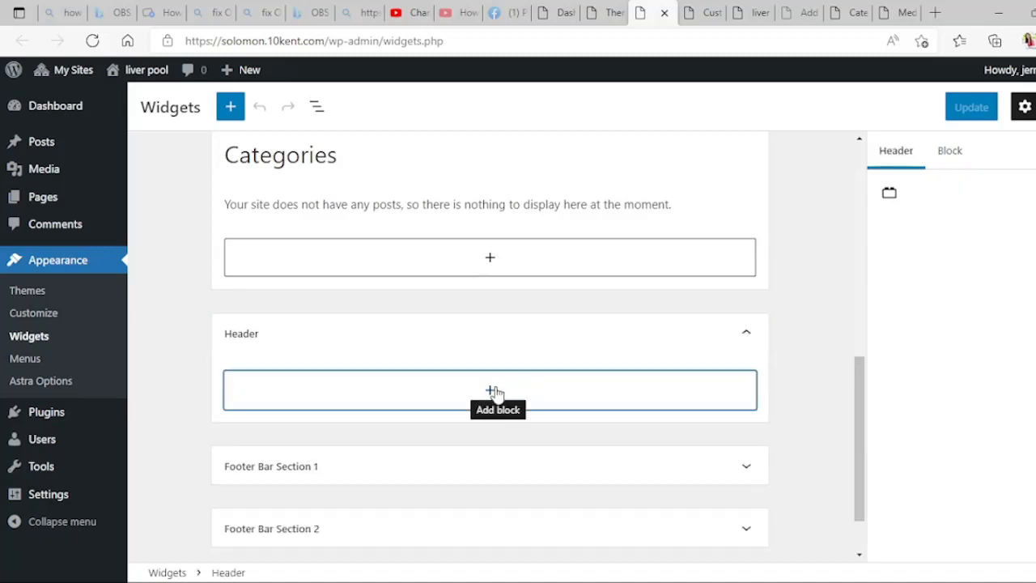
left_click(492, 393)
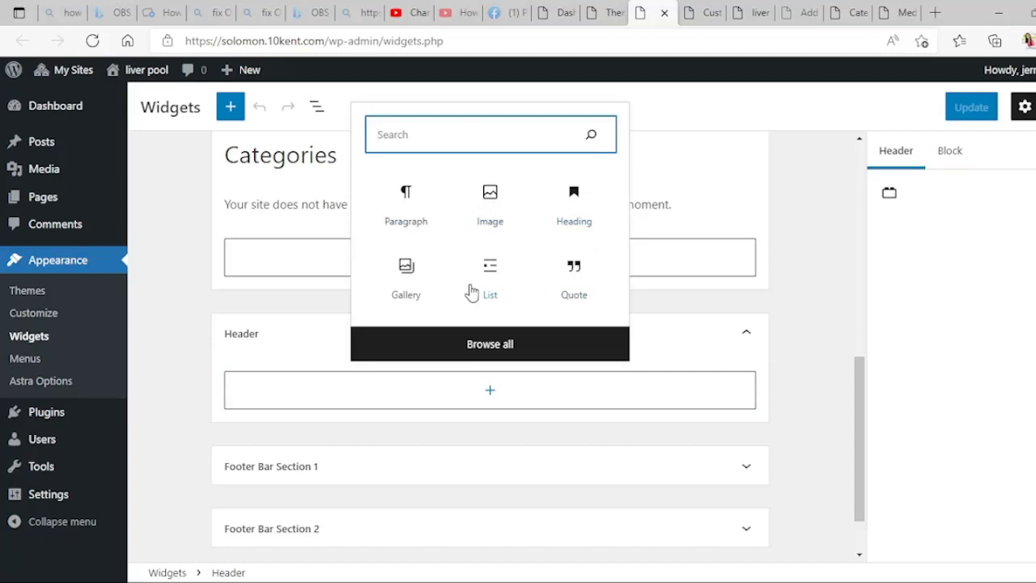
left_click(485, 356)
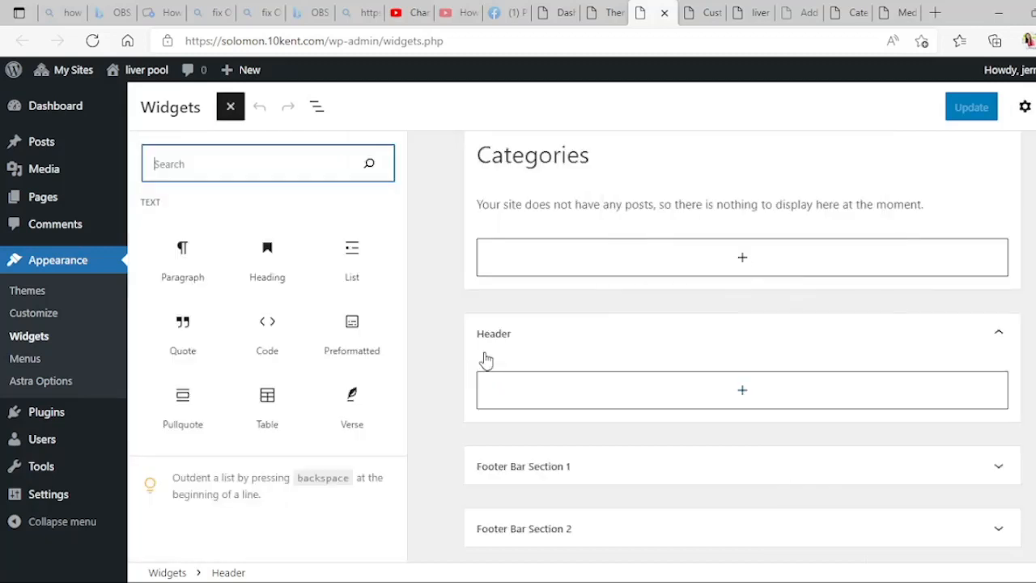
left_click_drag(401, 207, 405, 324)
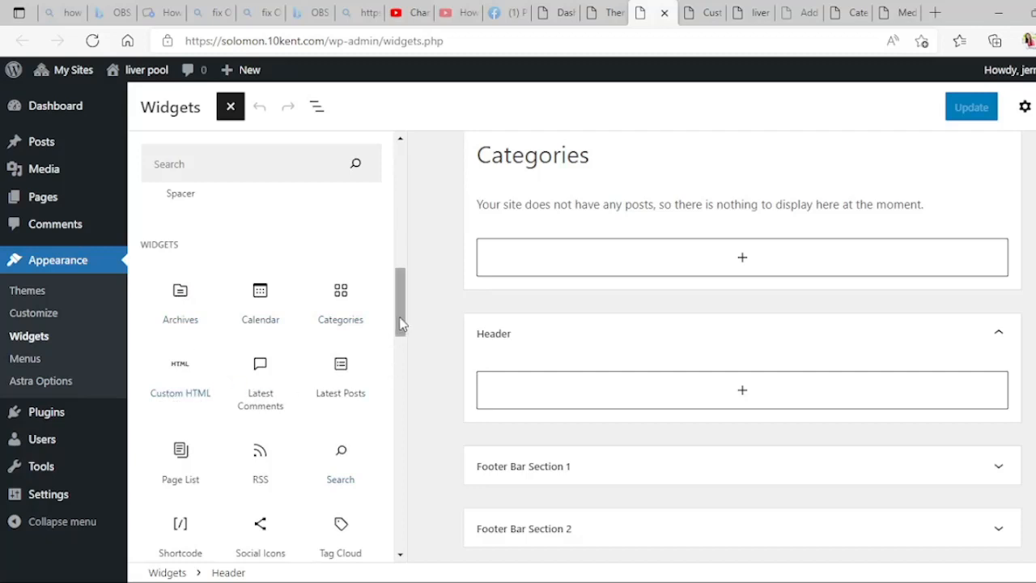
left_click_drag(400, 324, 407, 346)
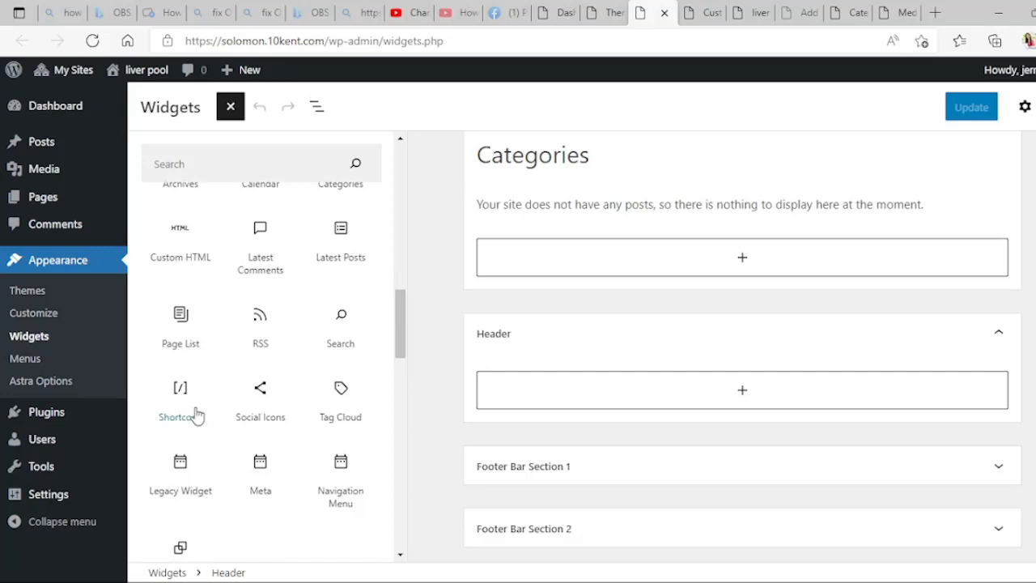
left_click(263, 395)
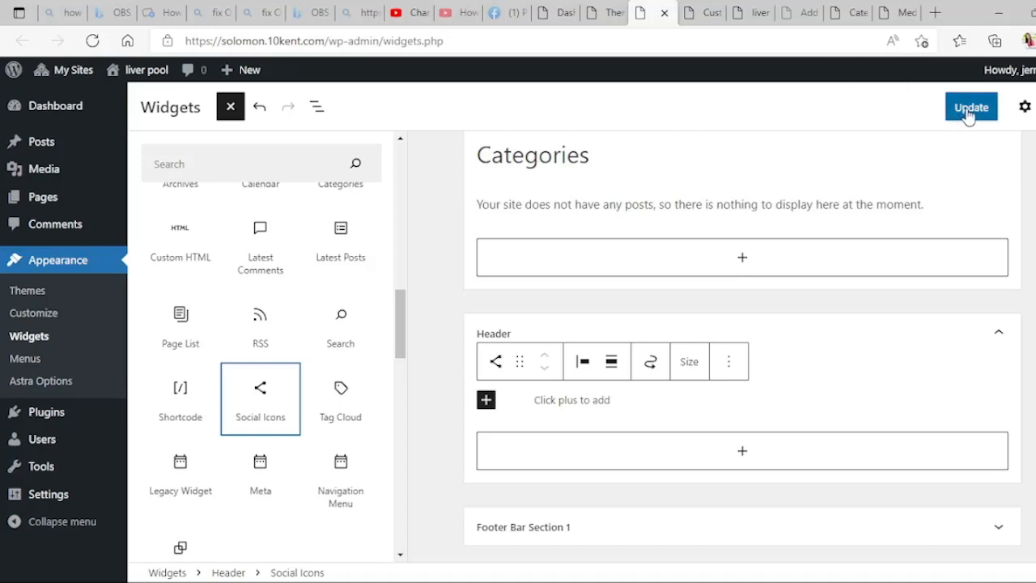
- Open the Menus page from the dashboard in a new tab and review its menu settings and display locations
left_click(558, 14)
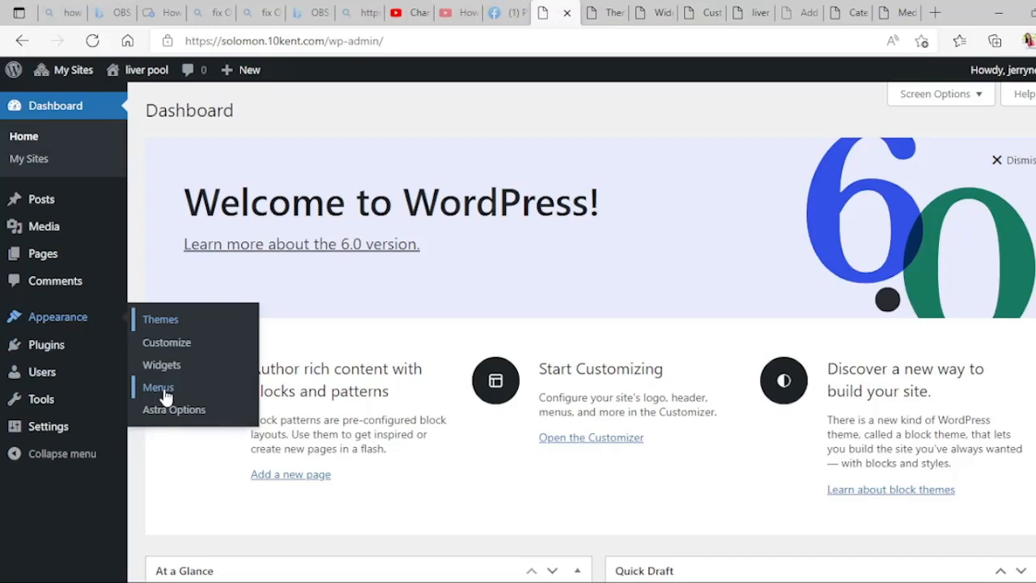
left_click(160, 388)
left_click(570, 13)
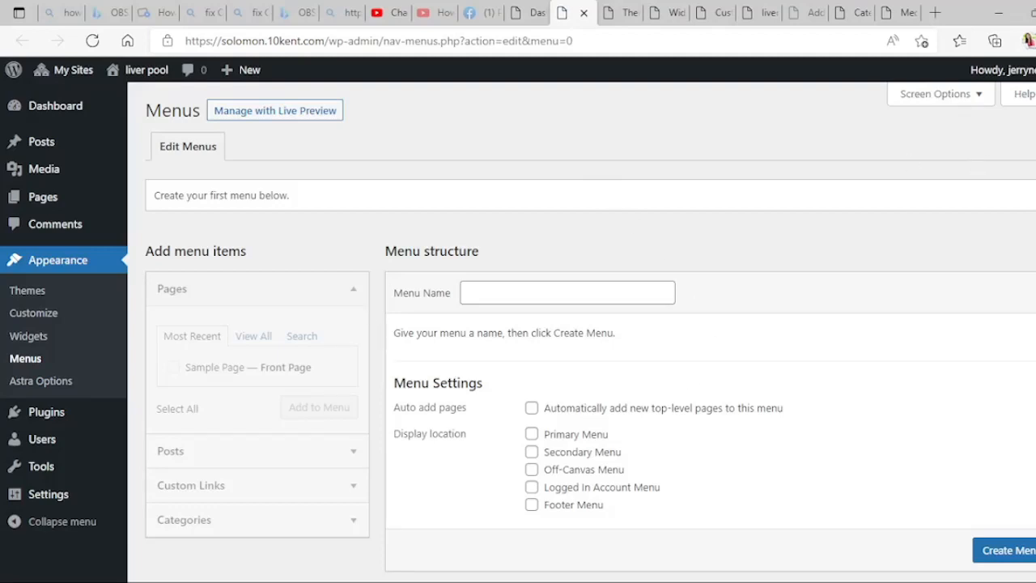
scroll(581, 324, "down", 2)
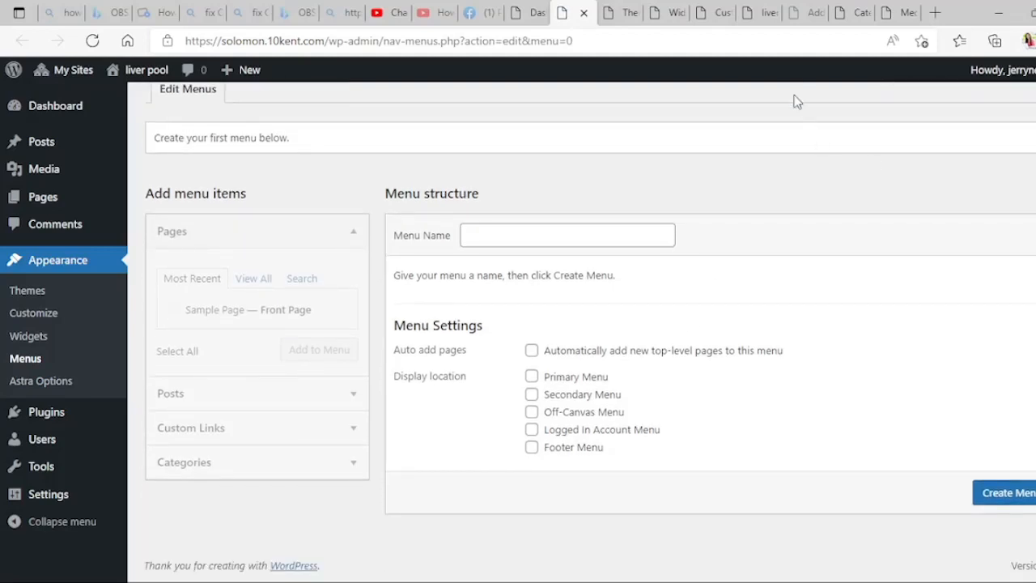
- Review the public front page, the customizer and the installed themes, and return to the Menus page
left_click(762, 15)
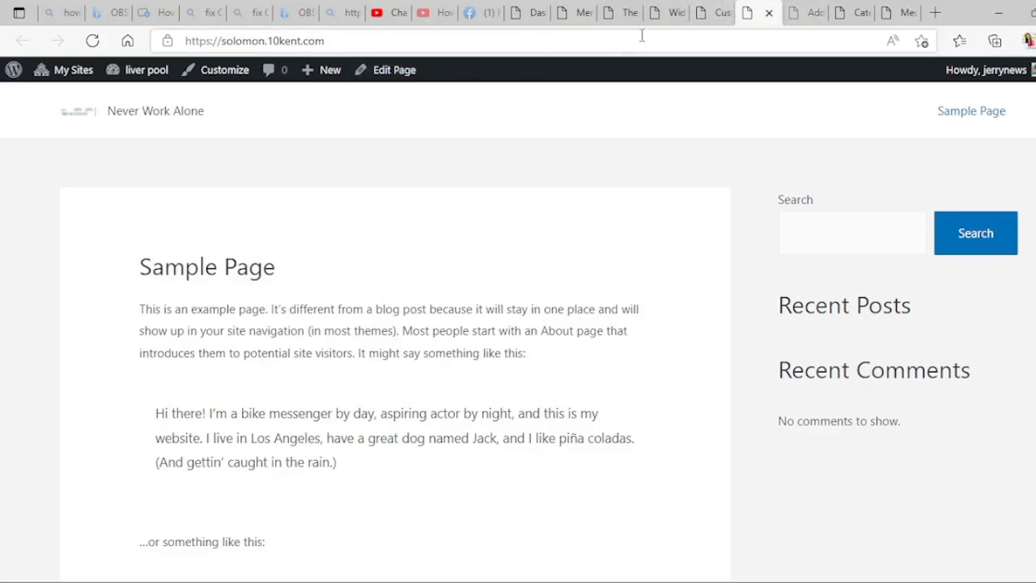
left_click(704, 15)
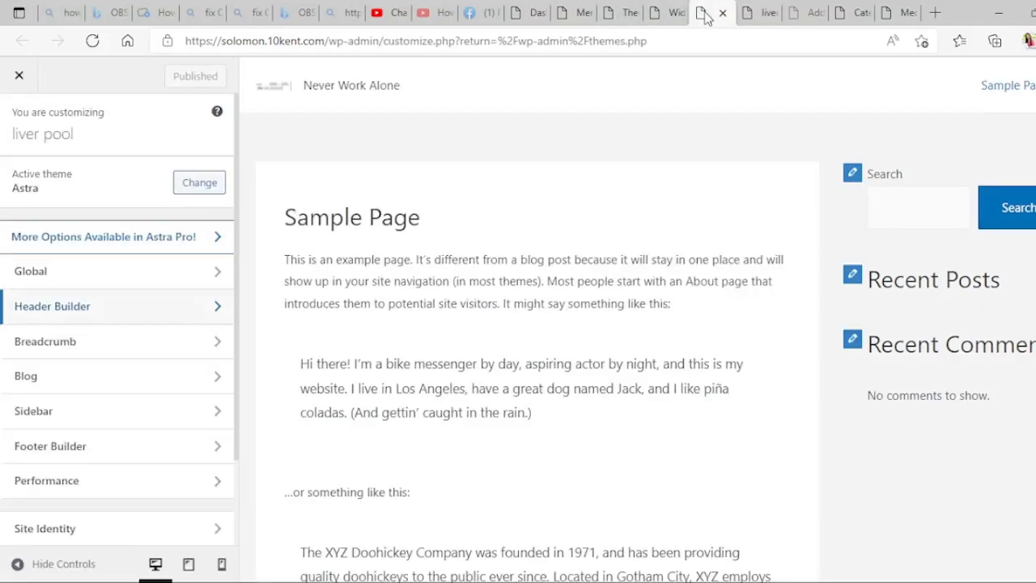
left_click(623, 16)
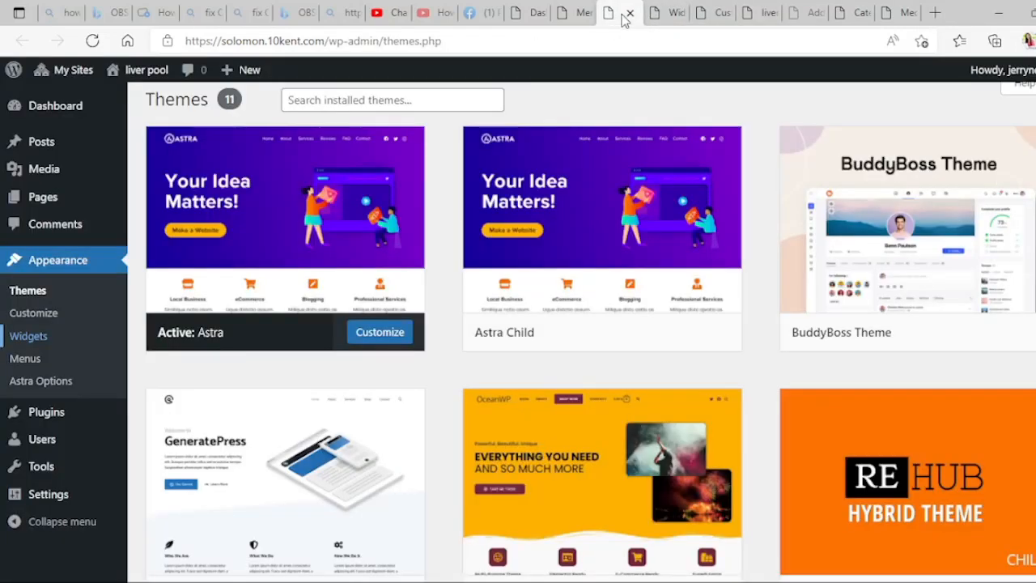
left_click(570, 18)
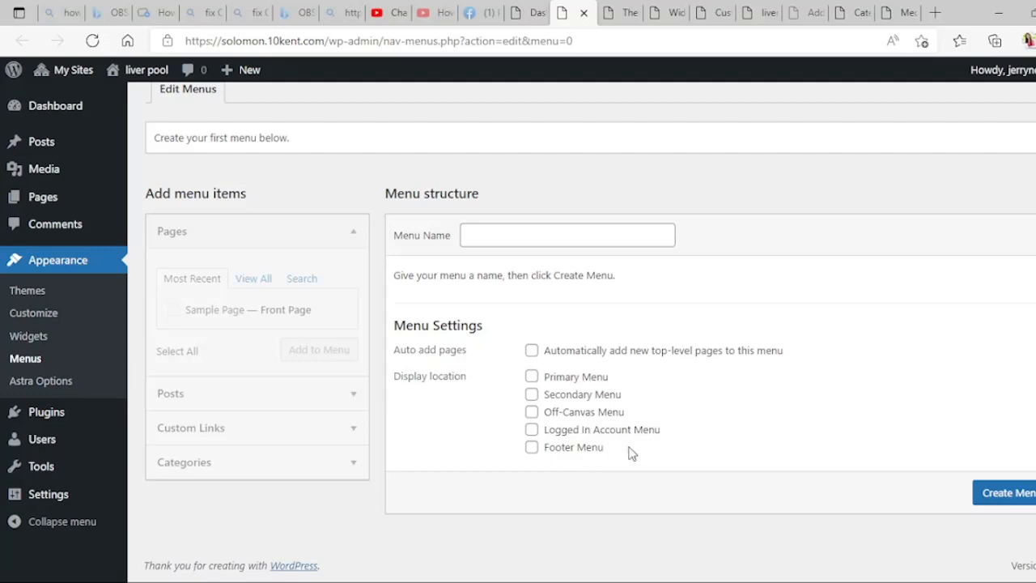
- Open the Plugins page from the dashboard in a new tab and view it
left_click(524, 11)
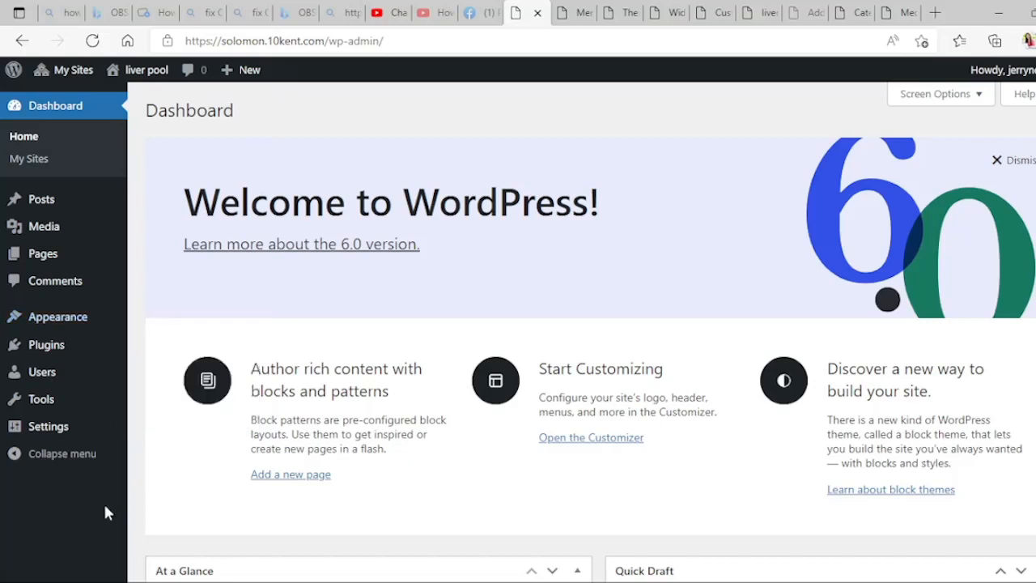
right_click(49, 346)
left_click(183, 41)
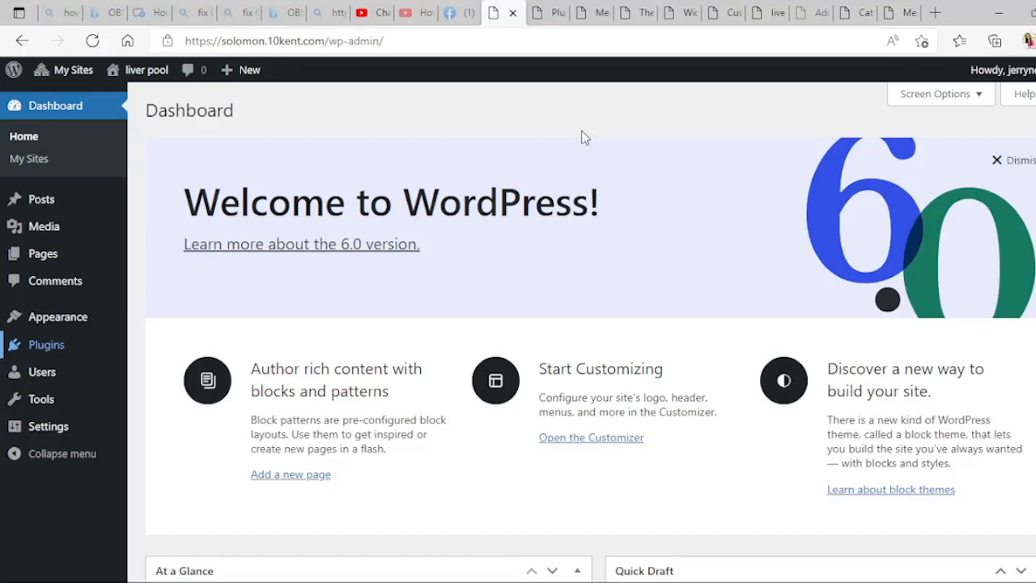
left_click(553, 12)
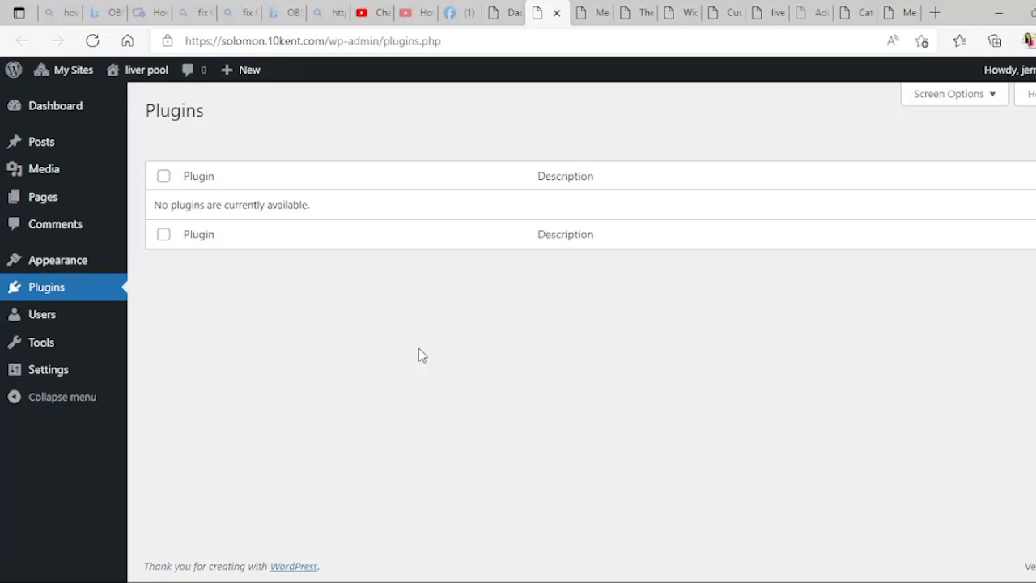
- Open the site's Export page, examine the category and author filters for Posts, and reselect All content
mouse_move(58, 310)
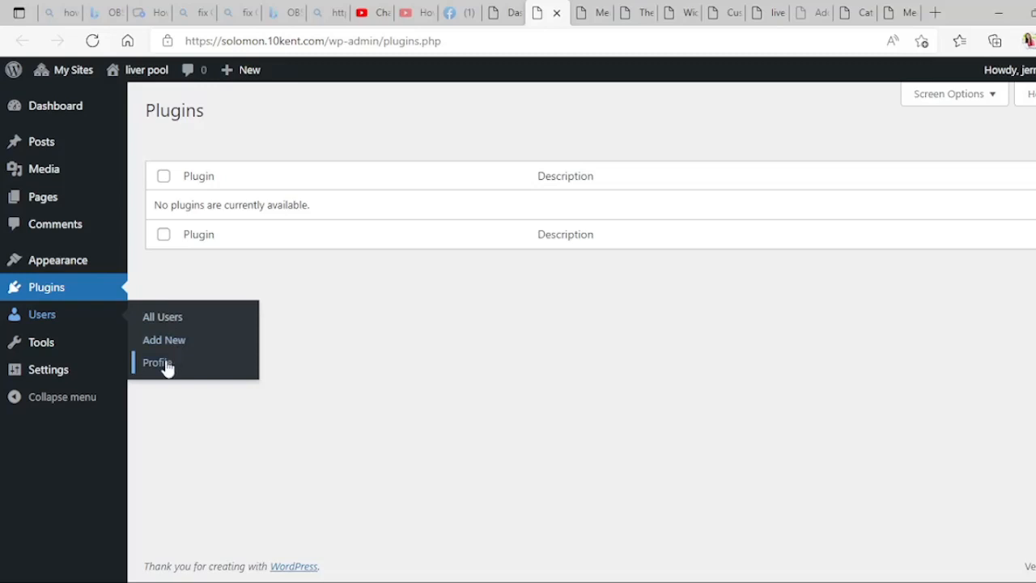
mouse_move(41, 347)
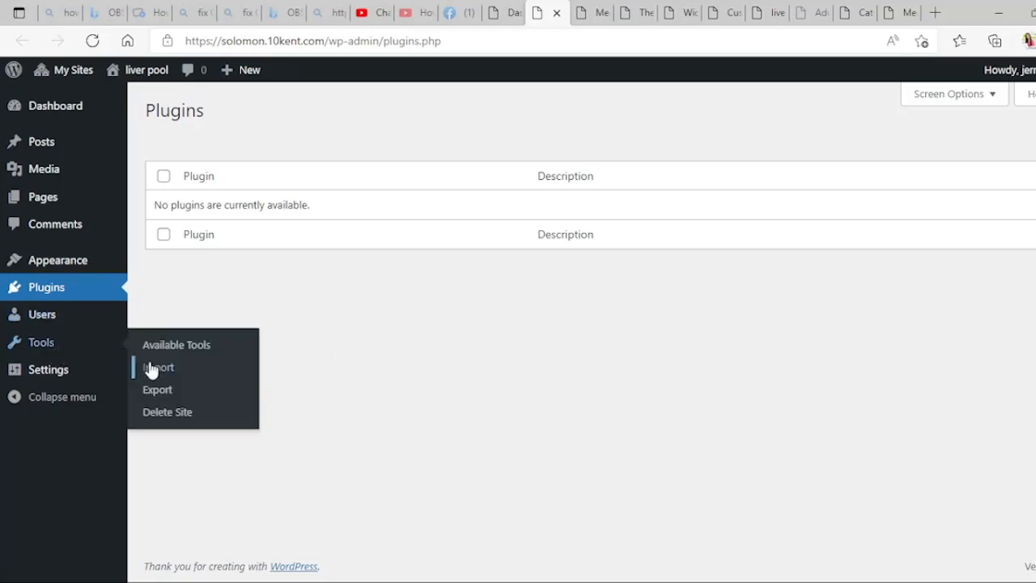
left_click(158, 390)
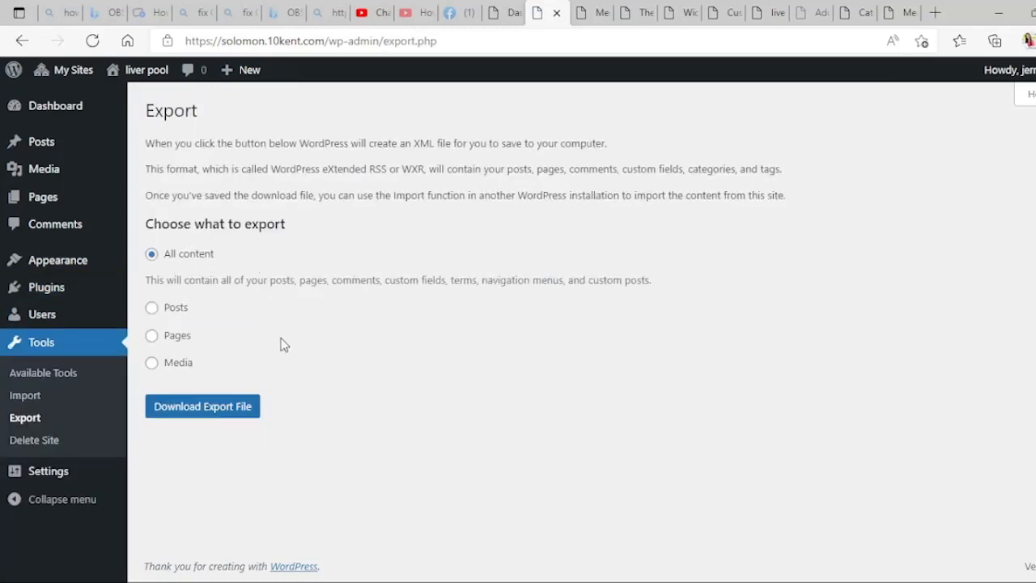
left_click(175, 311)
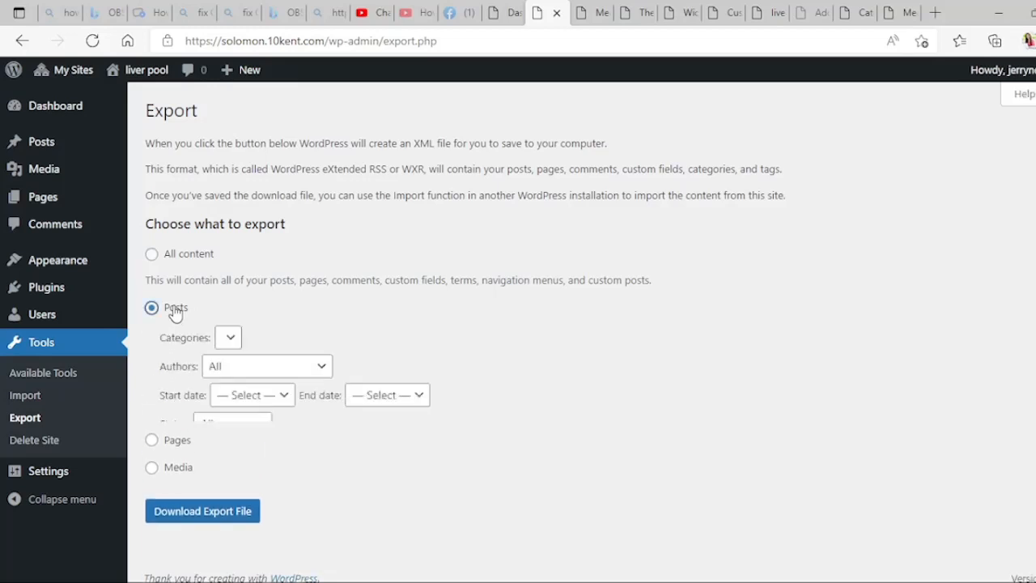
left_click(227, 340)
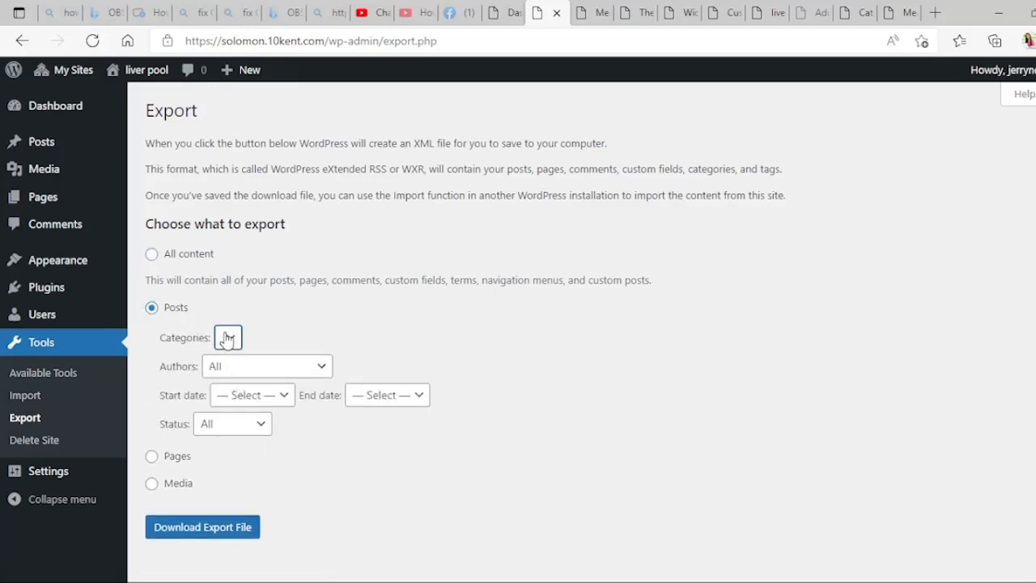
left_click(304, 370)
left_click(288, 336)
left_click(152, 256)
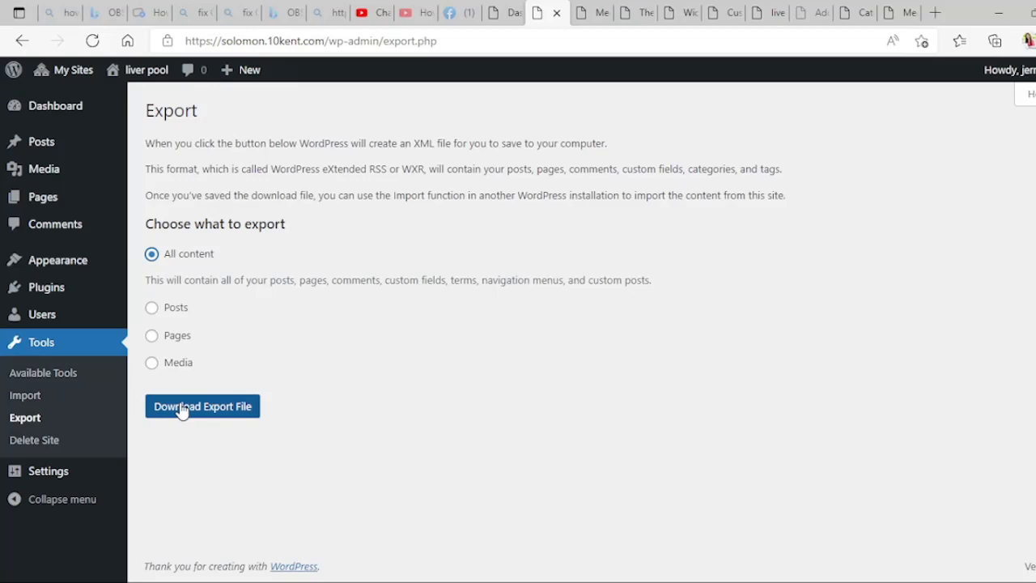
- View the Import page and the Available Tools page of the site
left_click(34, 396)
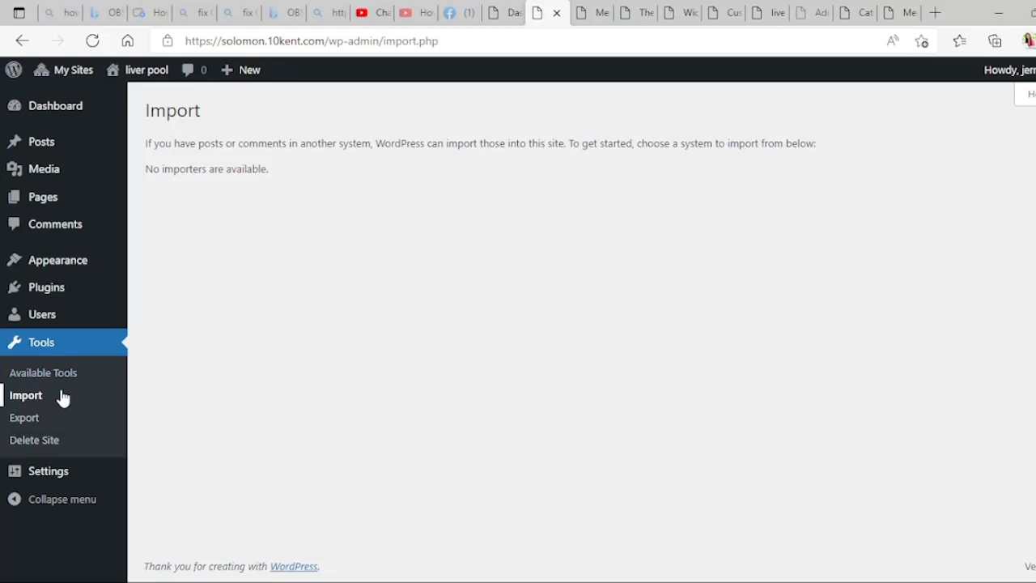
left_click(20, 402)
left_click(67, 376)
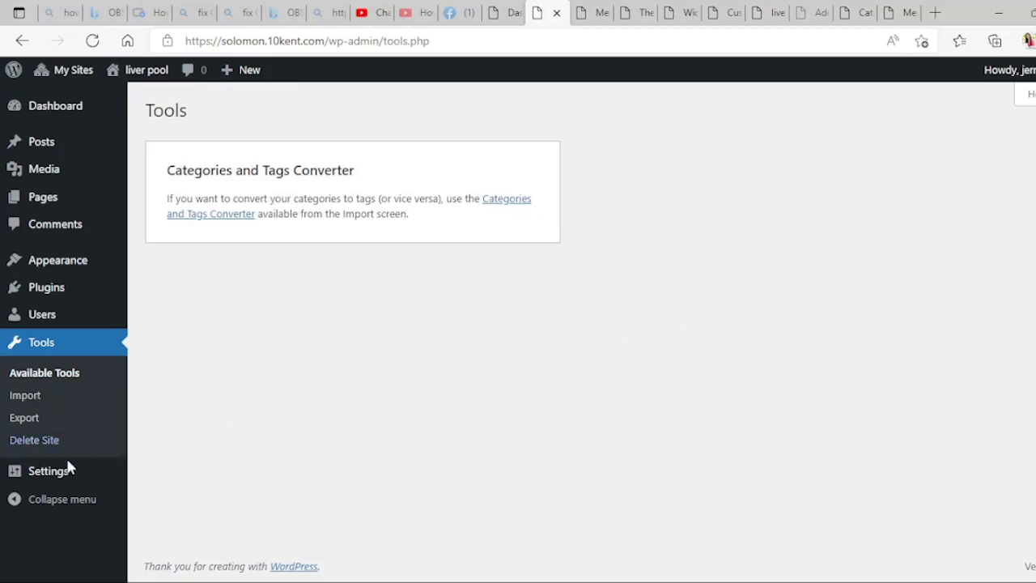
- Set the site title to "liver pool" in the General Settings
mouse_move(25, 483)
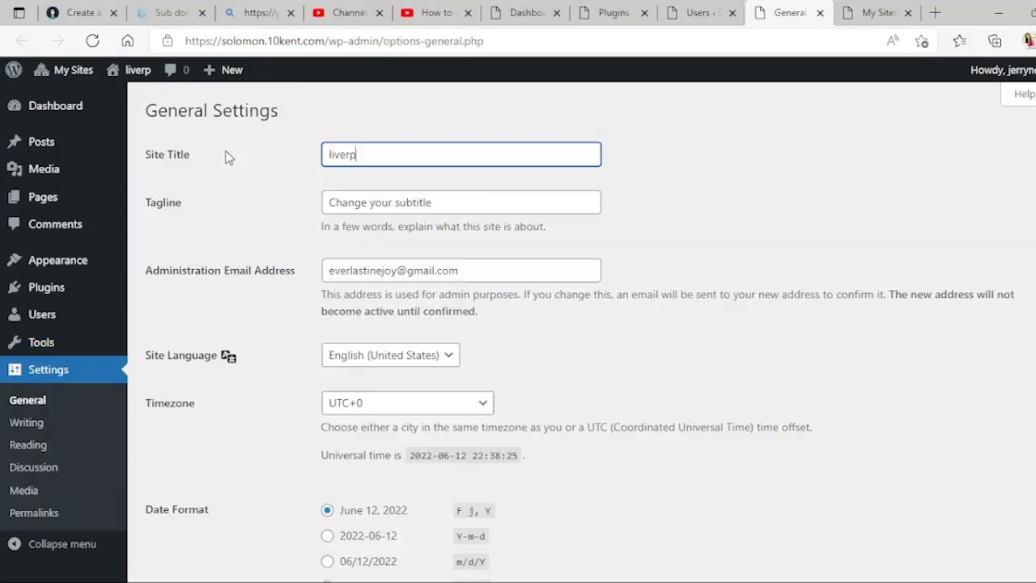
type("ool")
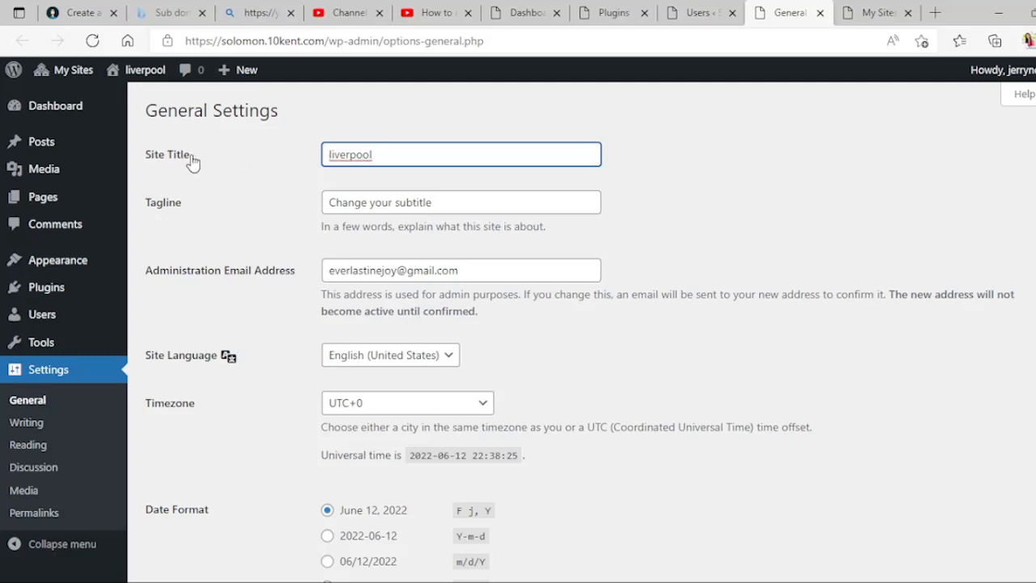
left_click(348, 153)
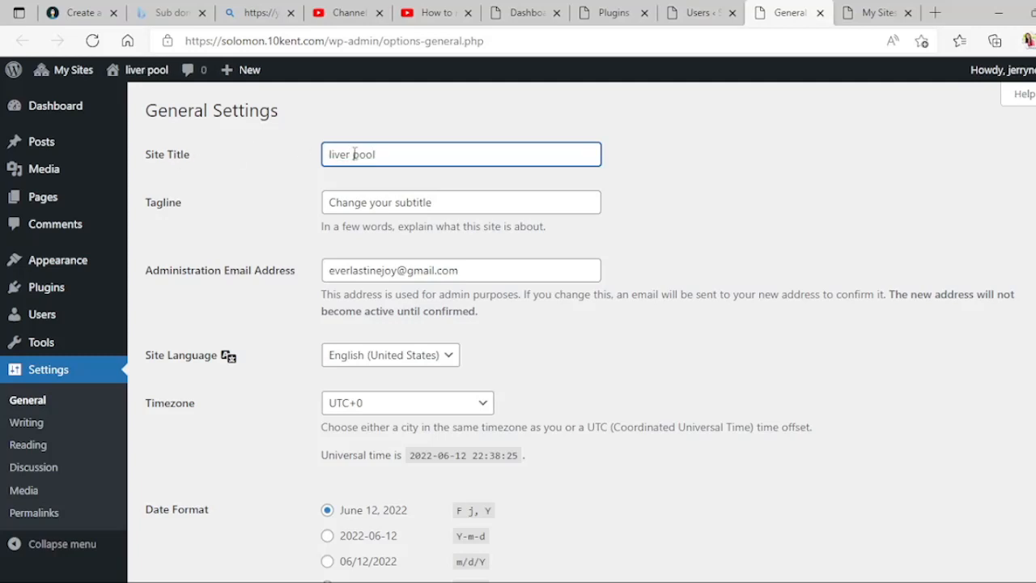
- Replace the tagline with "Never Work Alone" and save the general settings
left_click_drag(437, 202, 250, 208)
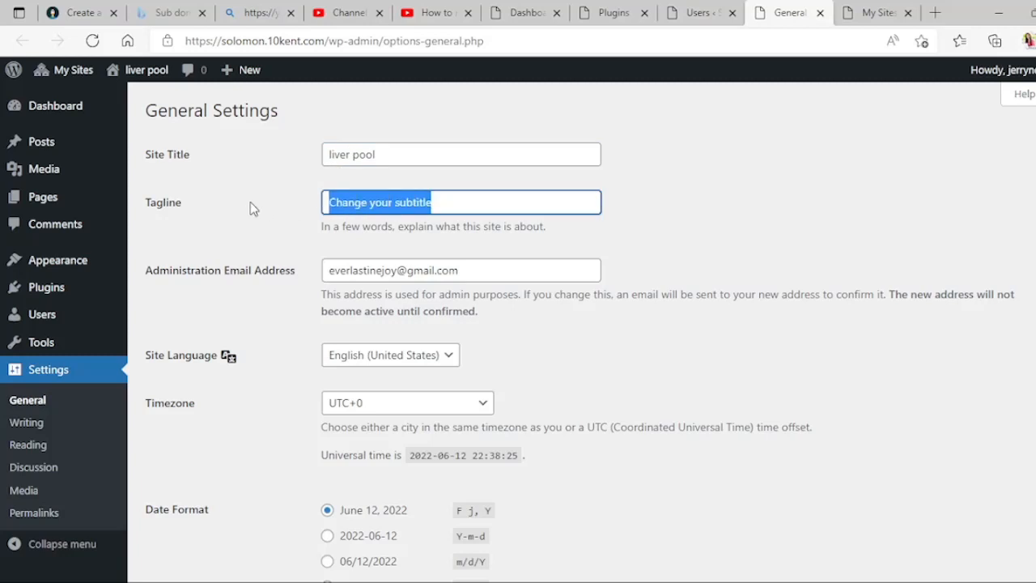
type("Never ")
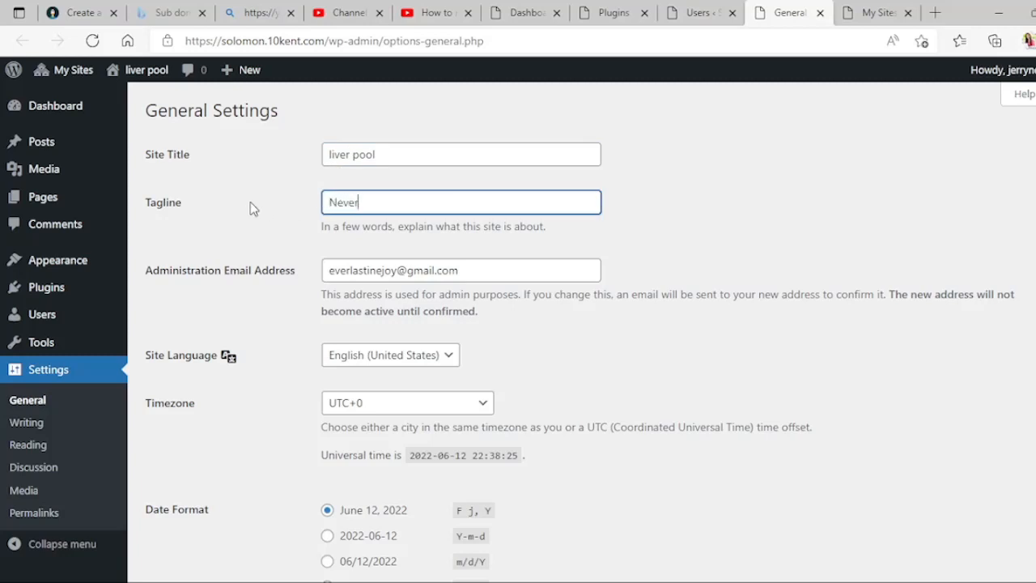
type("Work Alone")
scroll(485, 300, "down", 5)
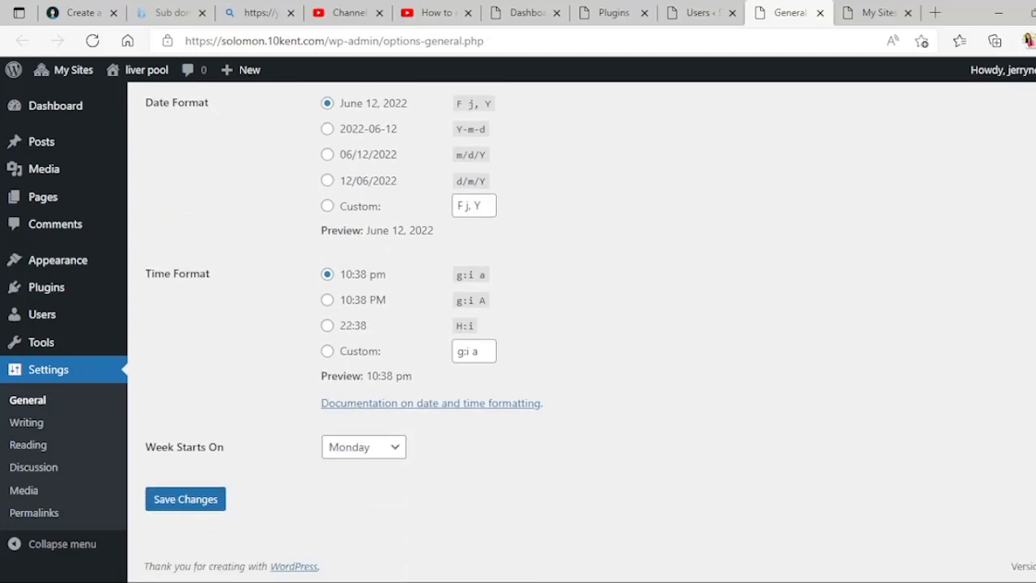
left_click(212, 501)
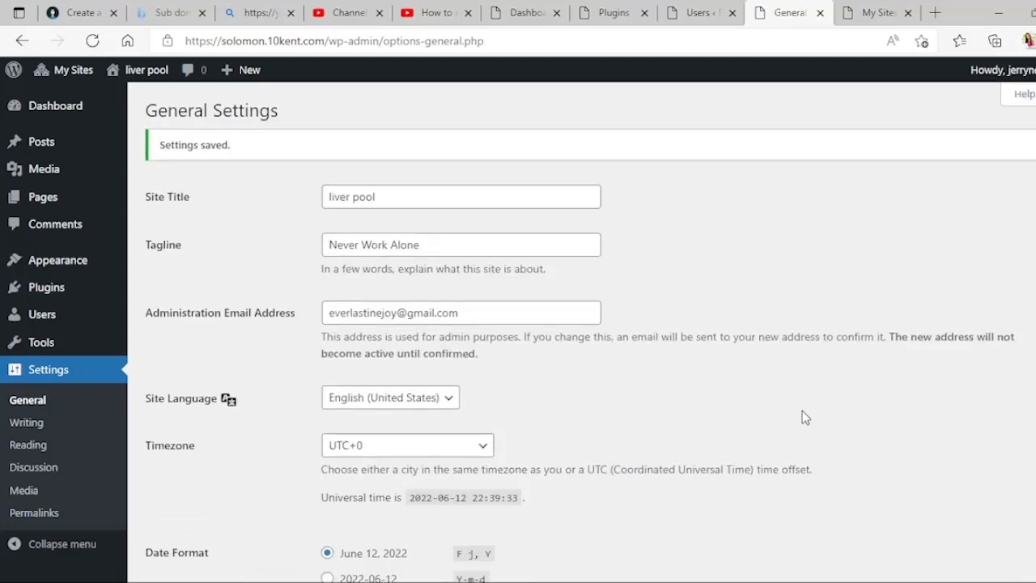
- Refresh the My Sites page and open the front page of solomon.10kent.com to check the site title
left_click(861, 12)
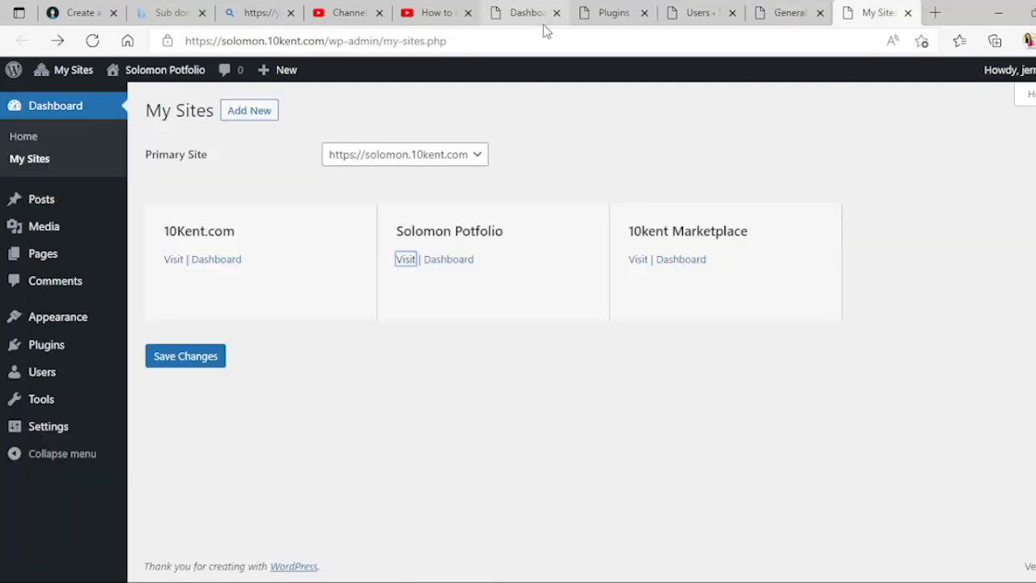
left_click(94, 42)
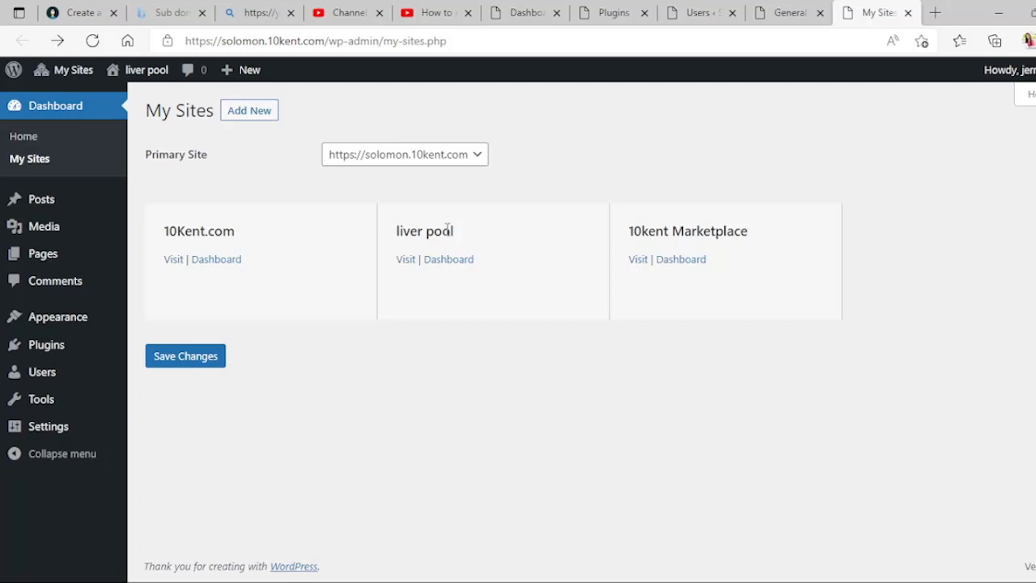
left_click_drag(331, 41, 682, 112)
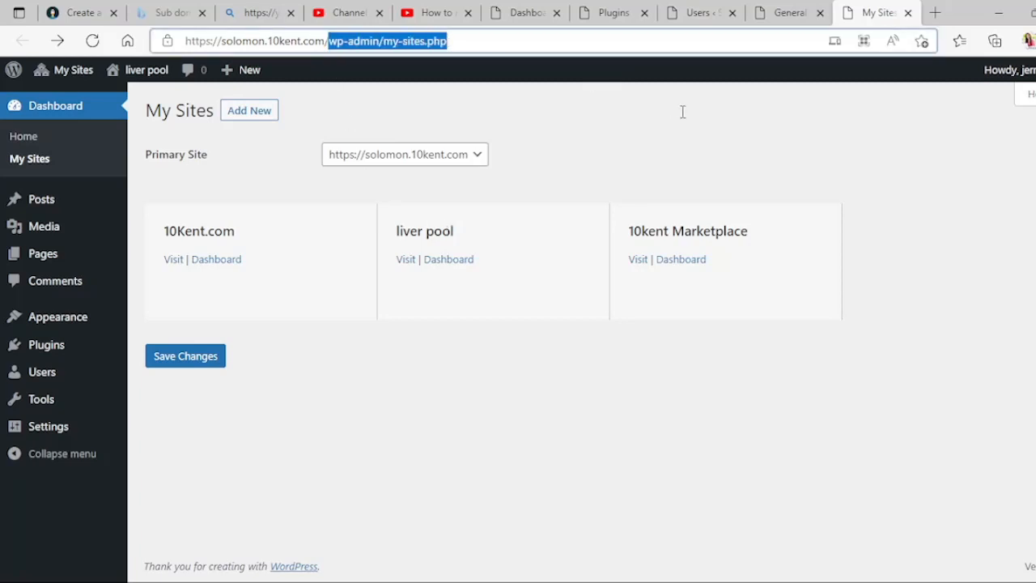
key("BackSpace")
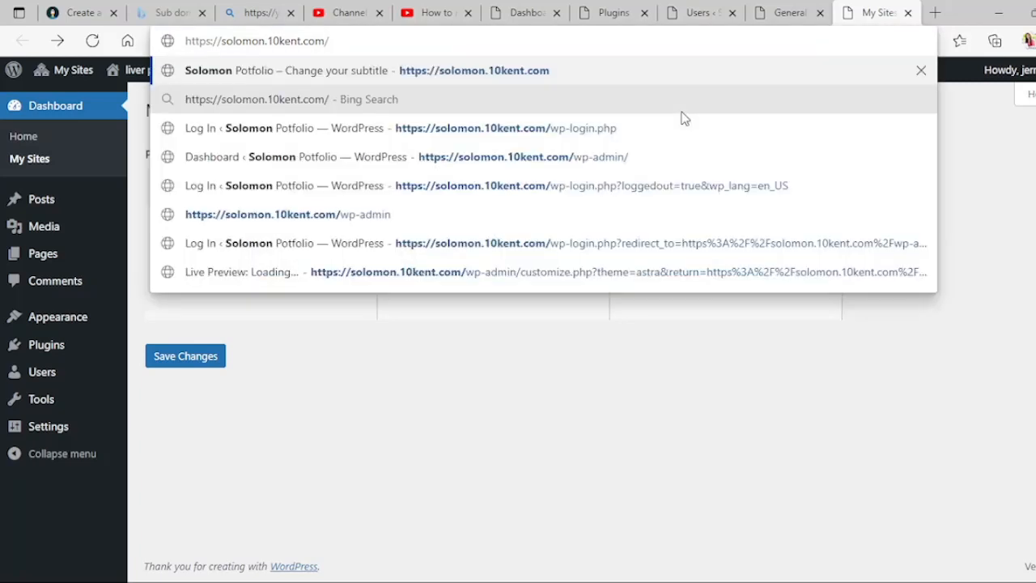
left_click(487, 75)
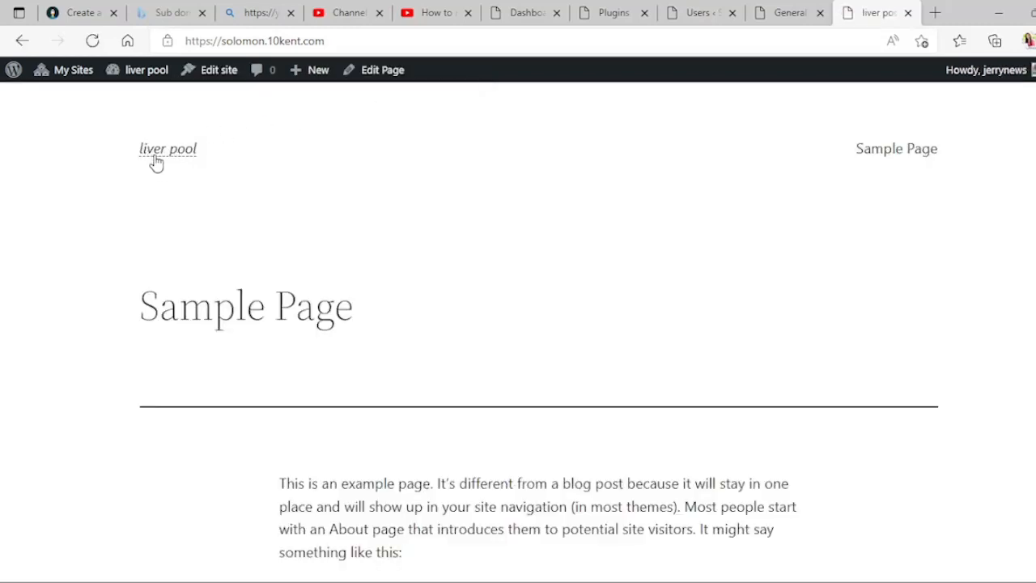
- Open the site's installed themes in a separate browser tab and start a live preview of the Astra theme
left_click(789, 13)
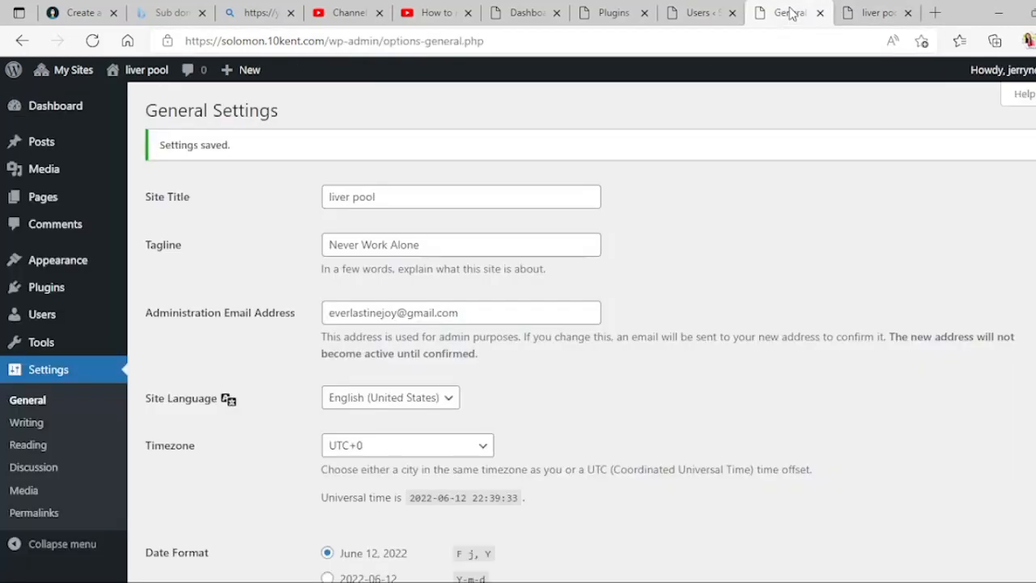
left_click(699, 12)
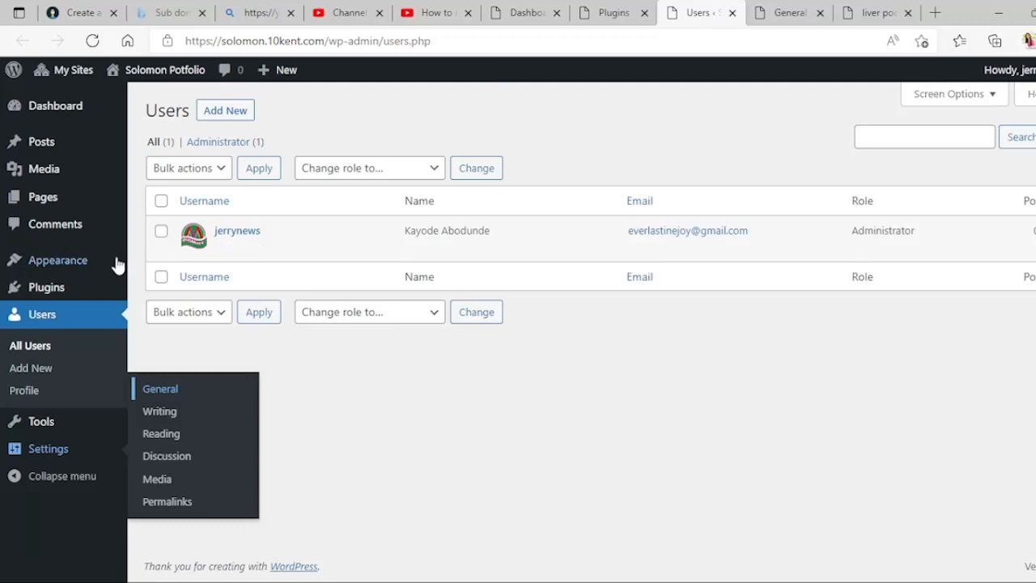
mouse_move(79, 261)
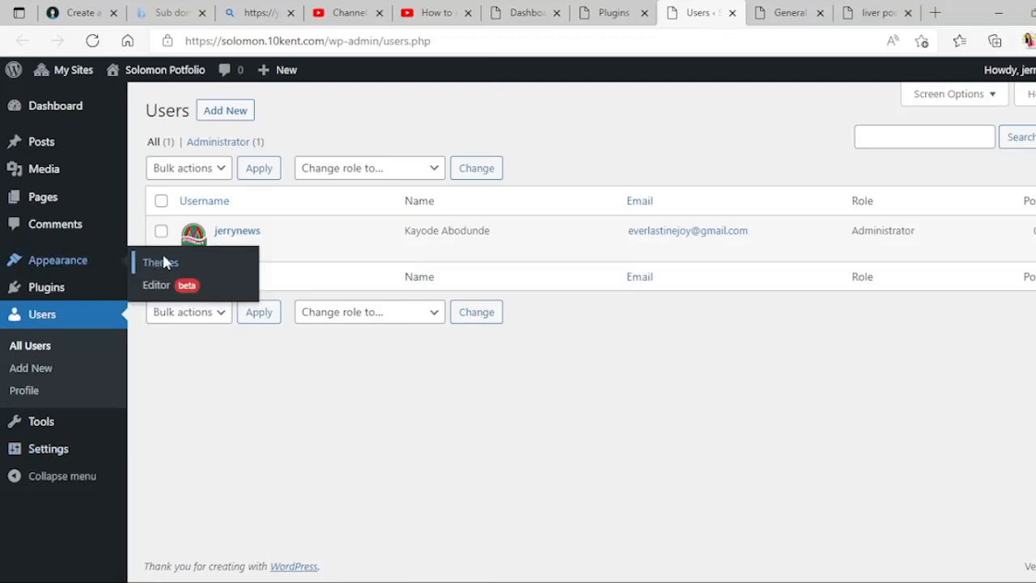
middle_click(233, 271)
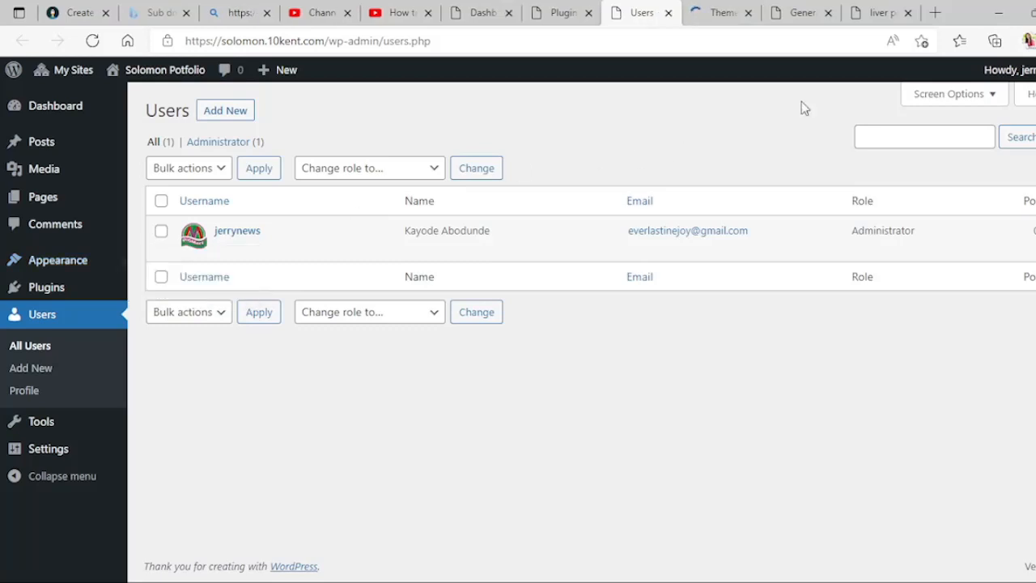
left_click(708, 16)
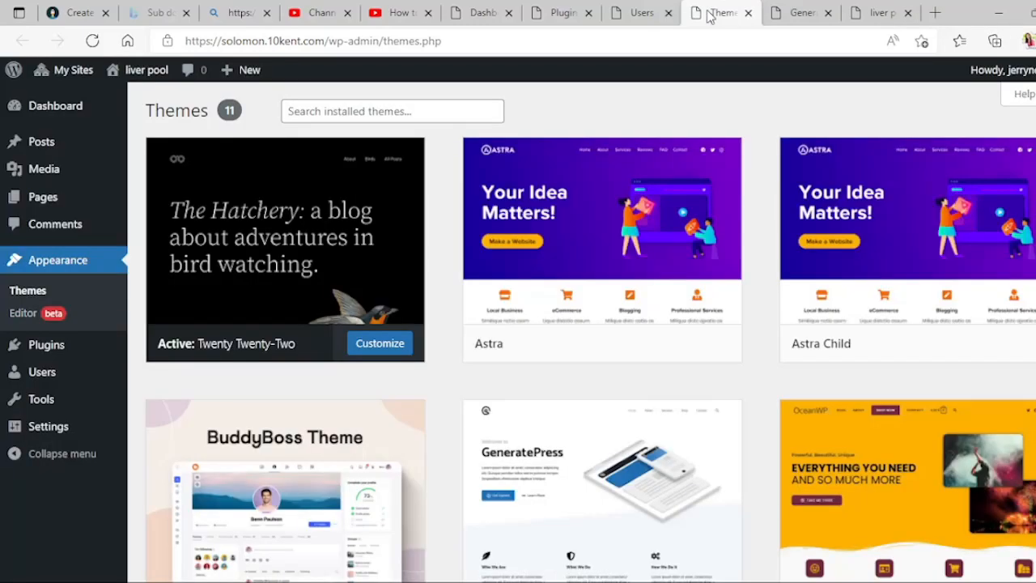
mouse_move(647, 300)
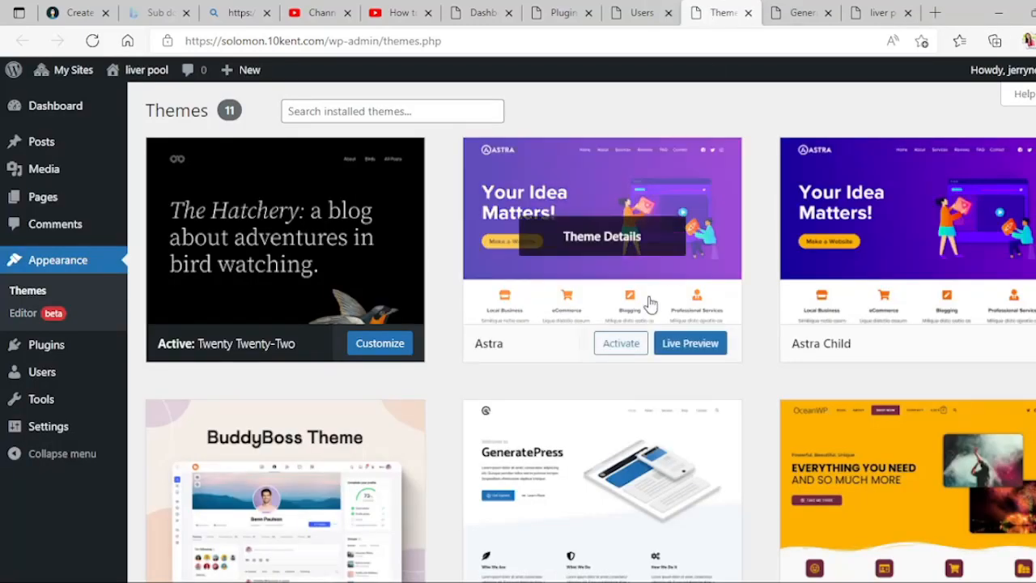
left_click(678, 344)
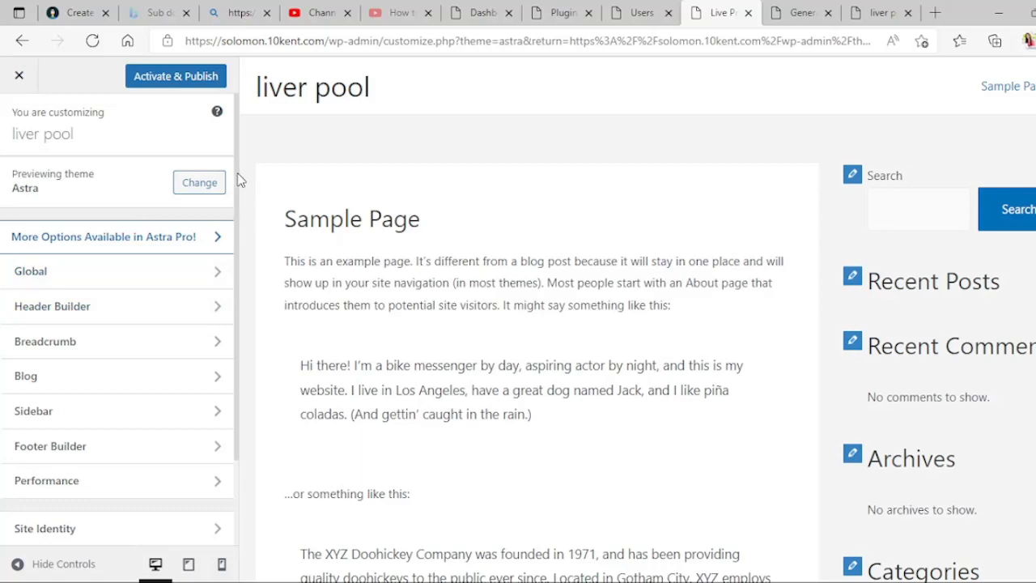
- View the Site Identity section and the Global Typography options in the Astra customizer, returning to the main list of sections
scroll(235, 210, "down", 2)
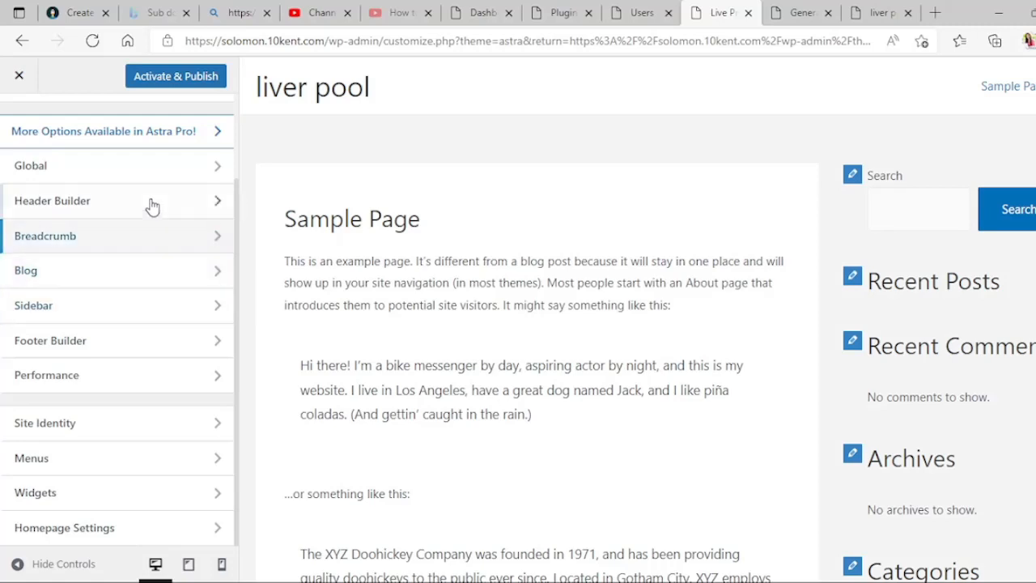
left_click(139, 427)
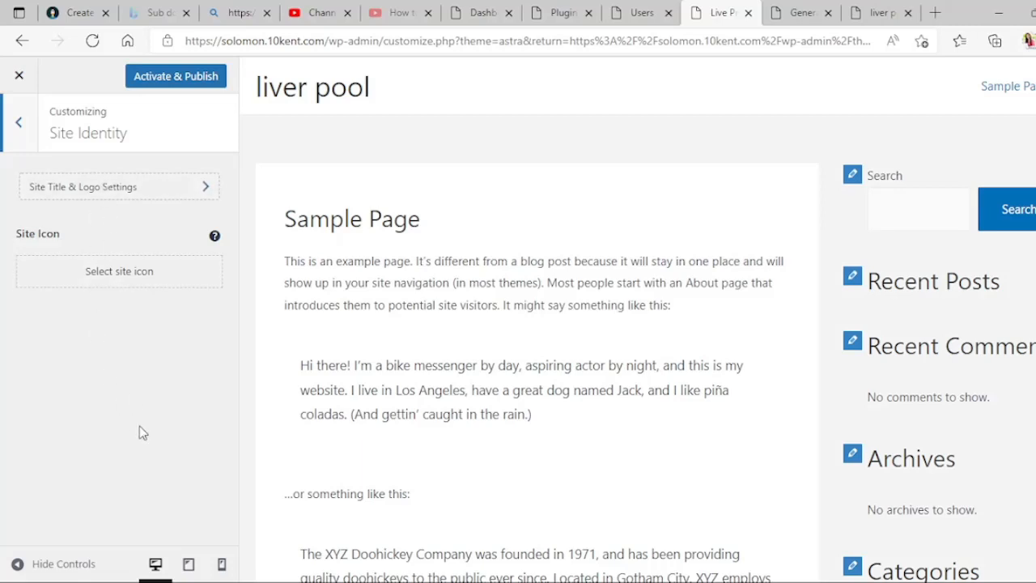
left_click(17, 124)
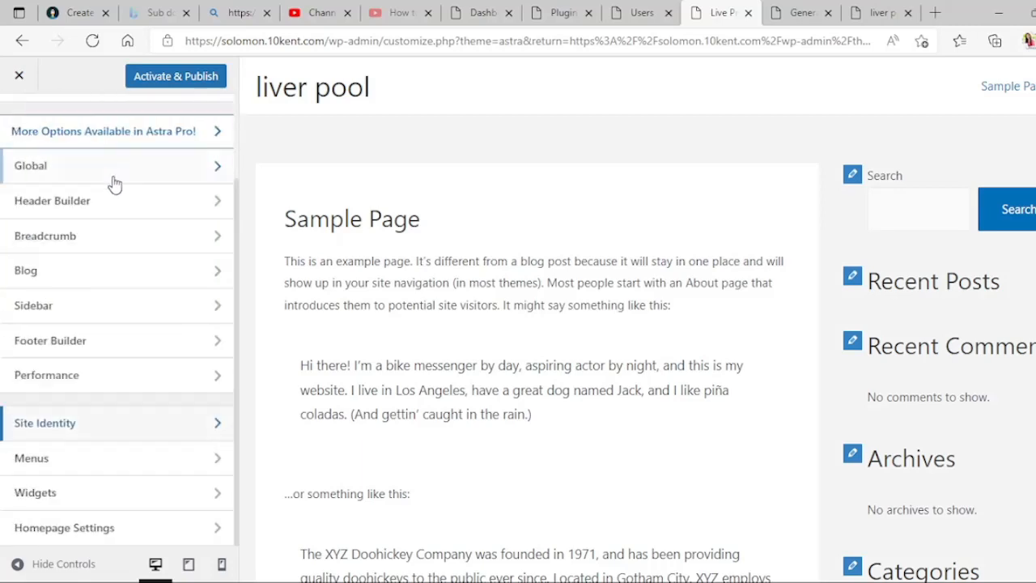
left_click(166, 166)
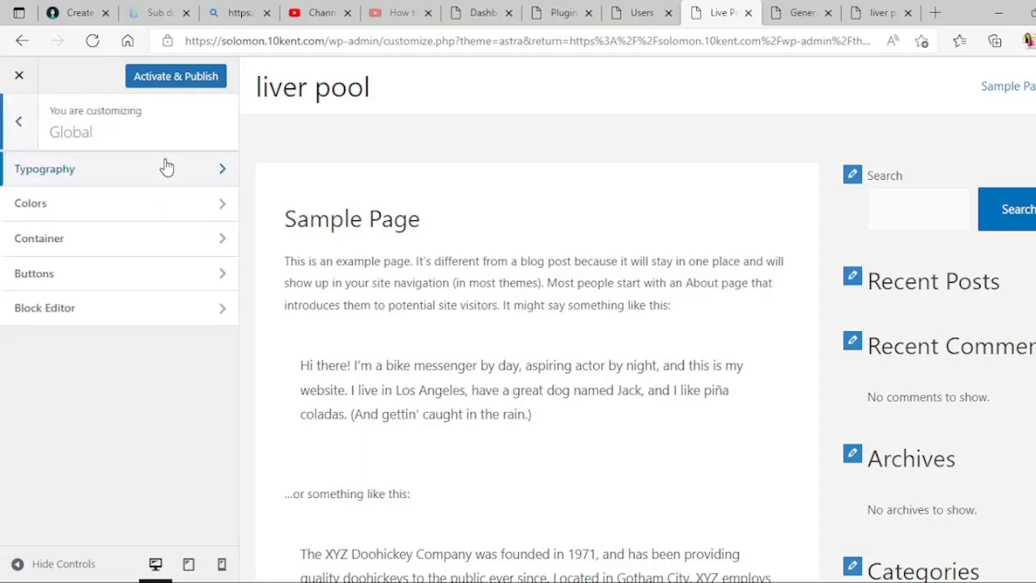
left_click(166, 167)
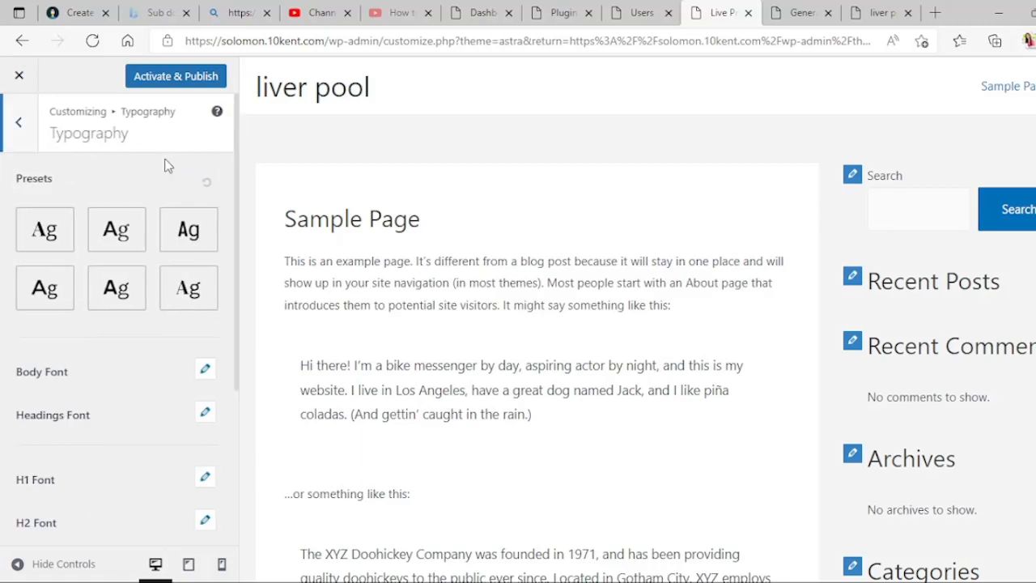
left_click(20, 123)
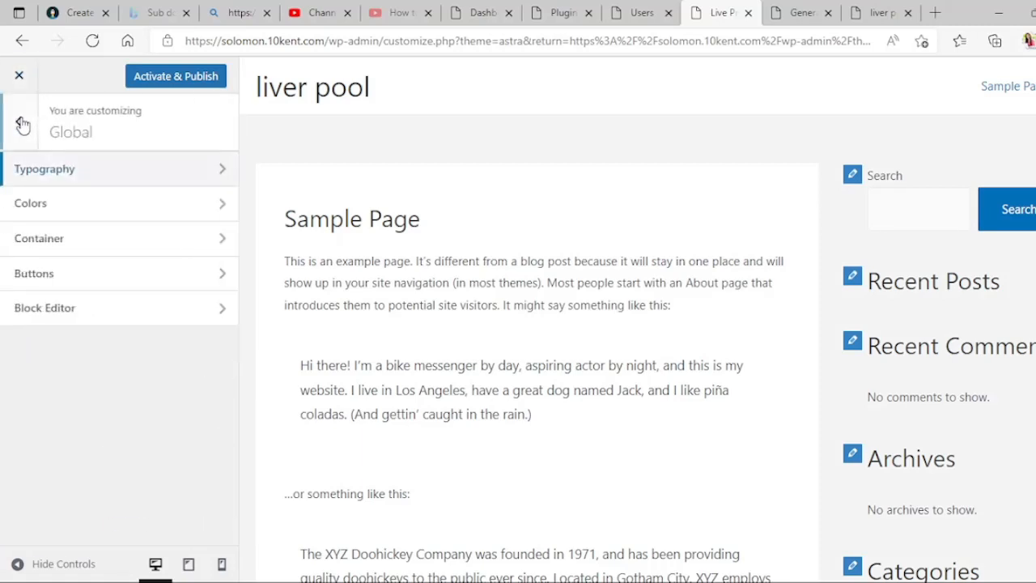
left_click(21, 123)
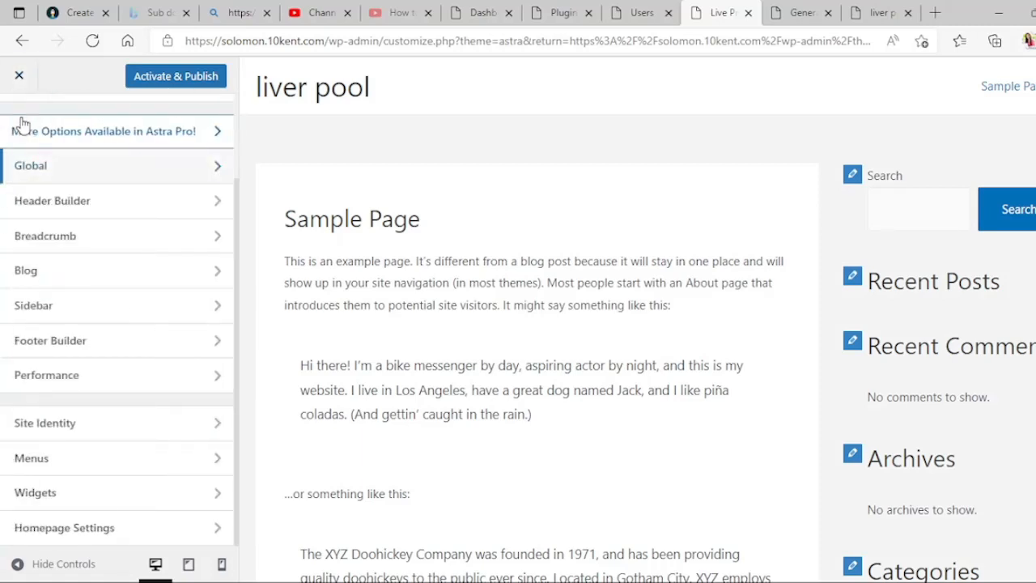
- Enable Display Site Tagline in the Site Title & Logo settings of the Header Builder
left_click(116, 204)
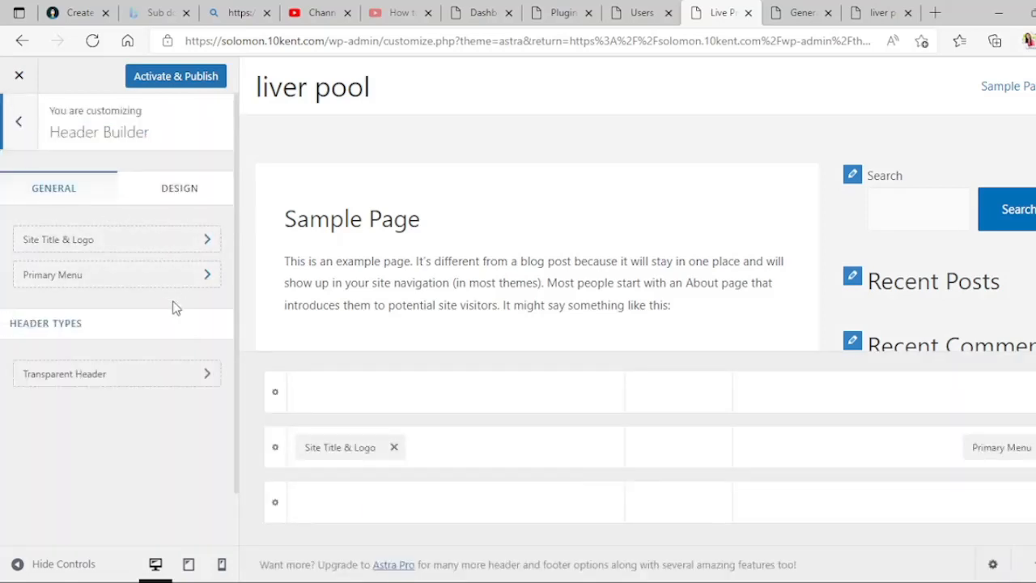
left_click(83, 240)
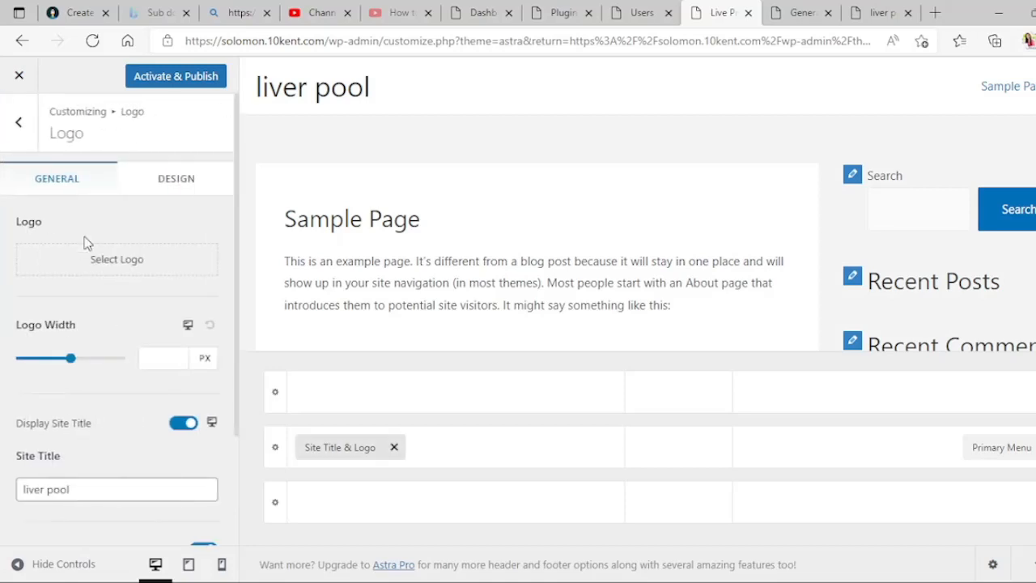
scroll(237, 224, "down", 1)
scroll(238, 335, "down", 3)
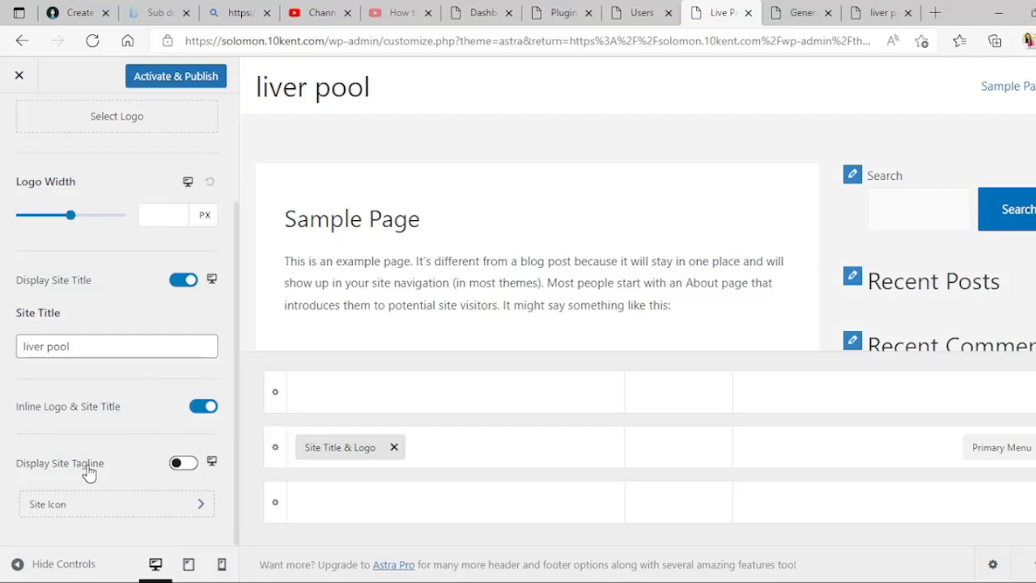
left_click(186, 465)
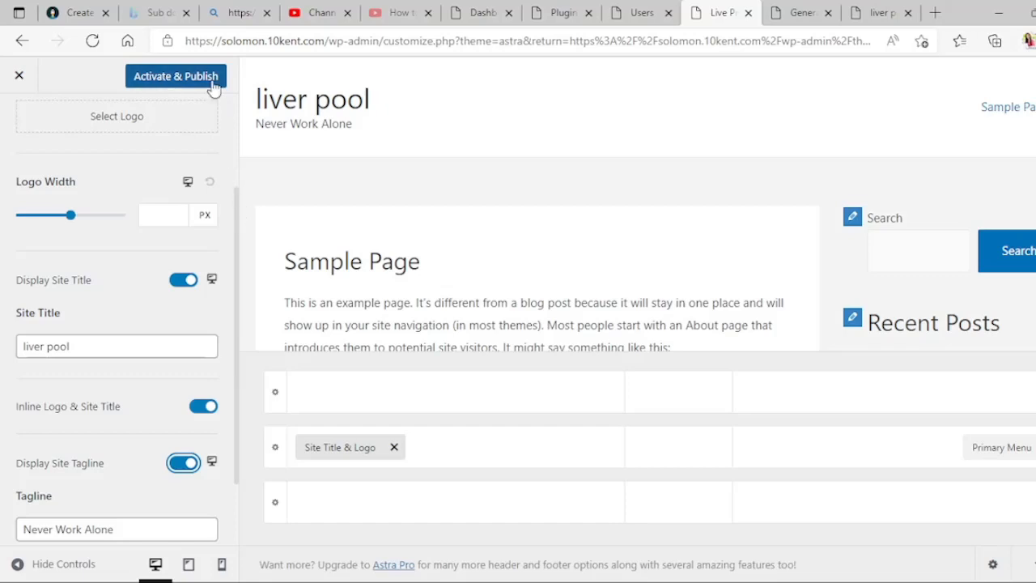
- Activate and publish the Astra theme with its customizations, and reload the site's front page
left_click(169, 78)
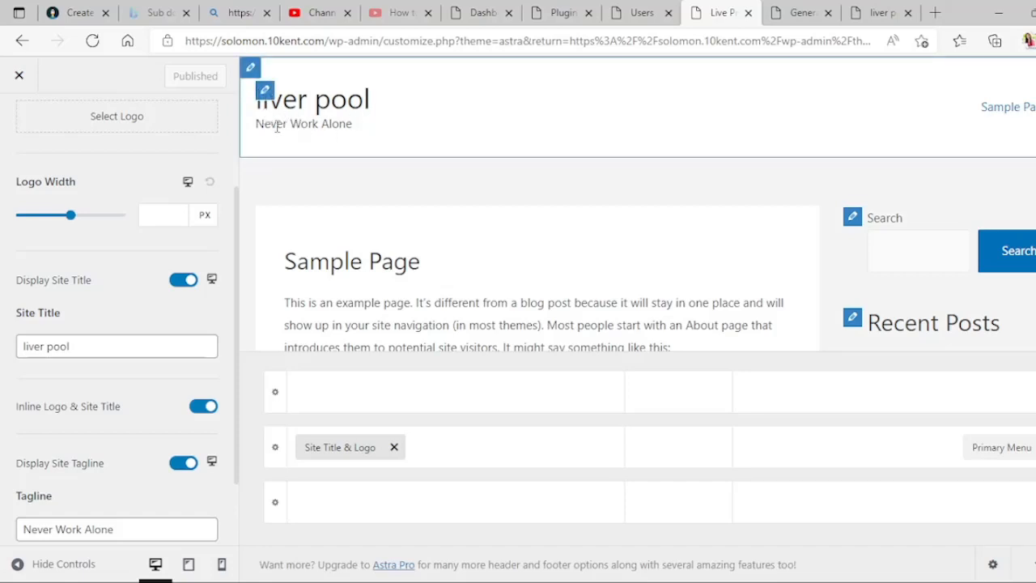
left_click(858, 18)
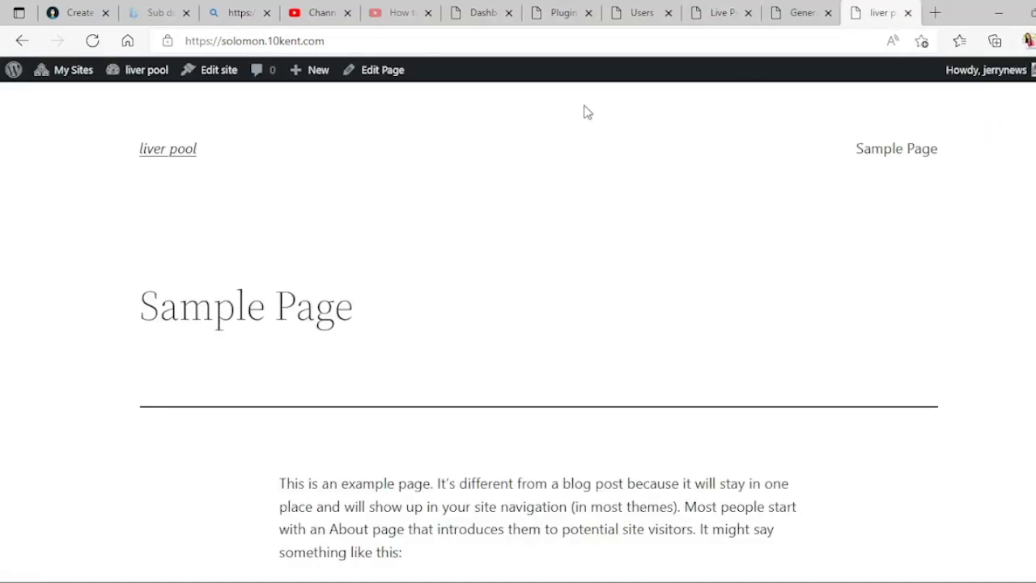
left_click(94, 42)
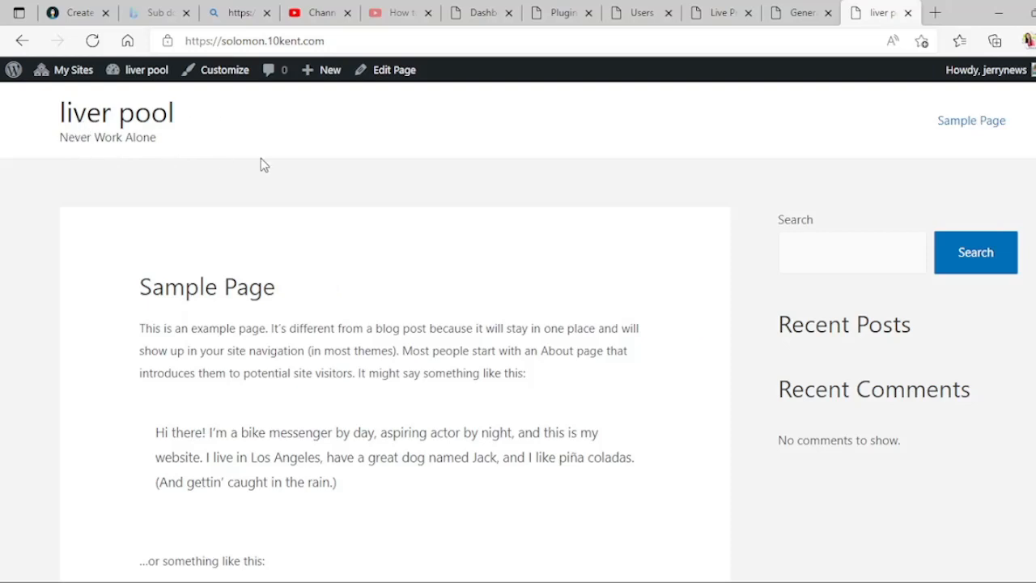
- Return to the General Settings page and examine the Administration Email Address setting without editing it
left_click(637, 20)
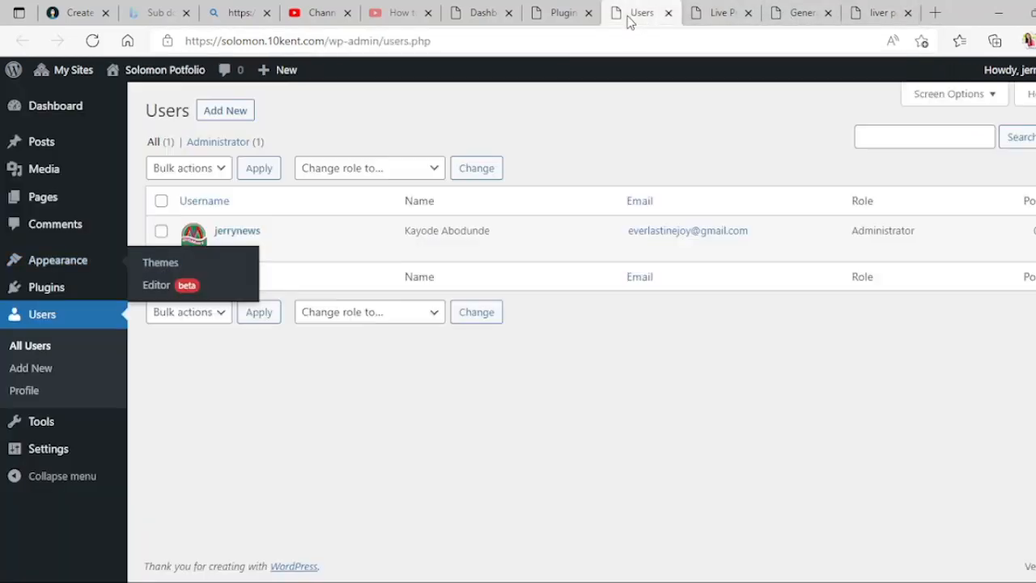
left_click(558, 20)
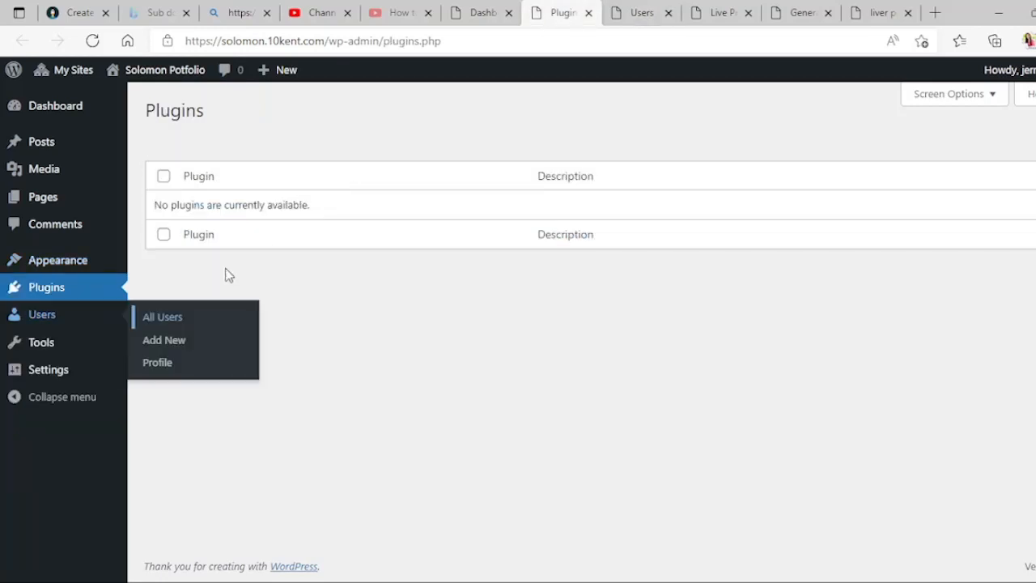
mouse_move(57, 377)
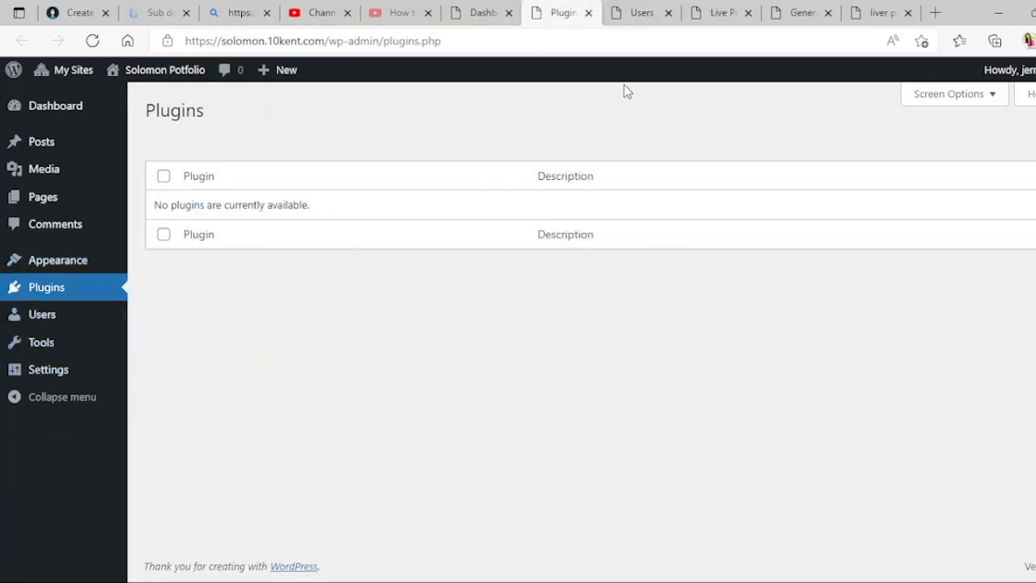
left_click(791, 13)
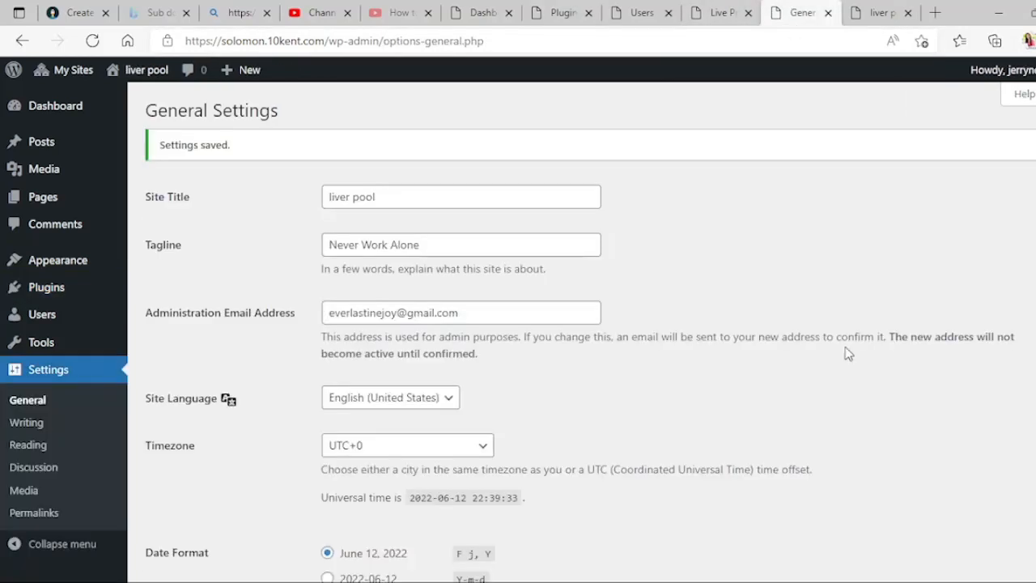
left_click(471, 312)
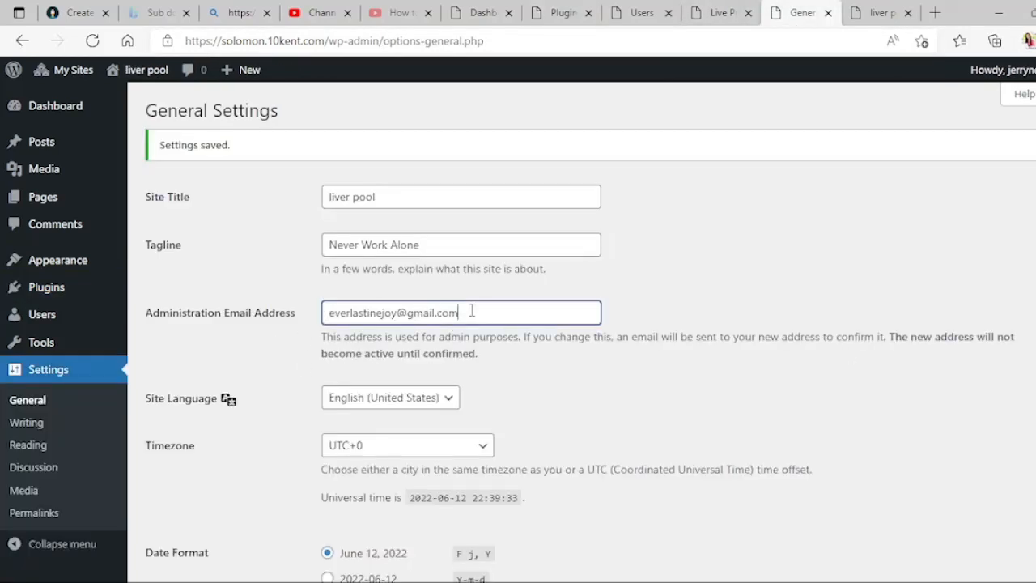
left_click_drag(471, 311, 296, 319)
left_click(688, 313)
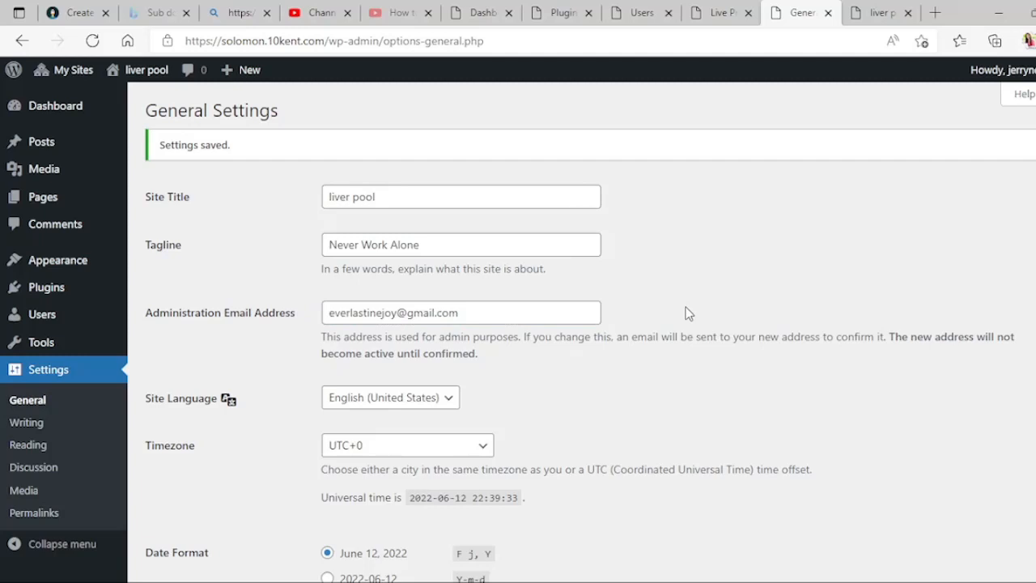
- Examine the Site Language options in the General Settings without changing the selection
scroll(688, 313, "down", 3)
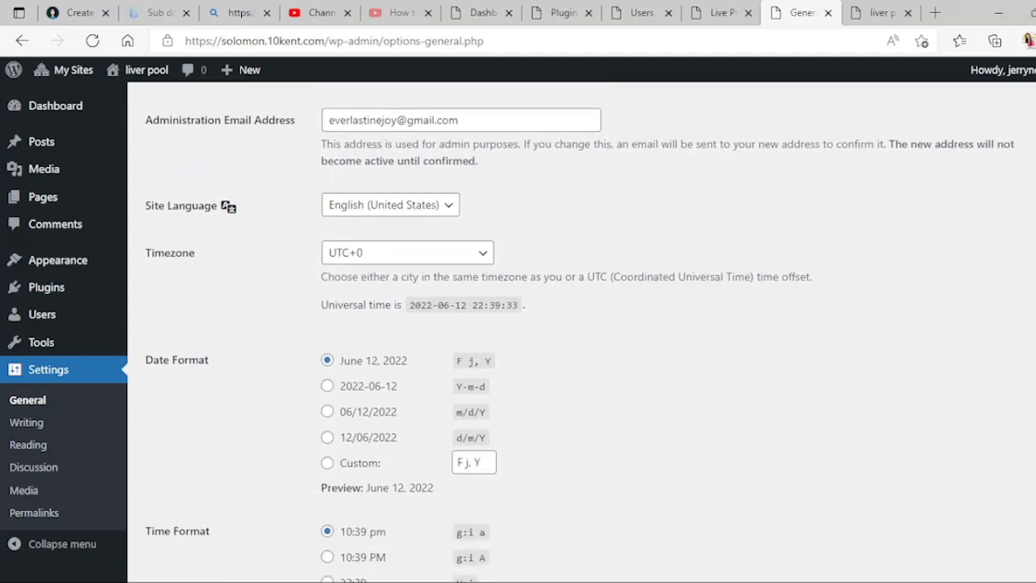
left_click(458, 207)
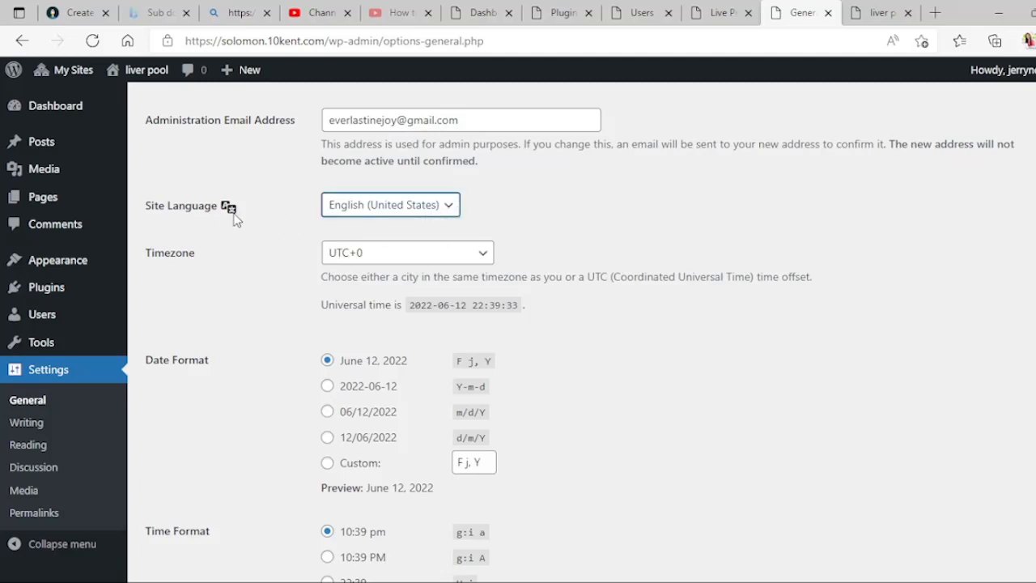
left_click(502, 220)
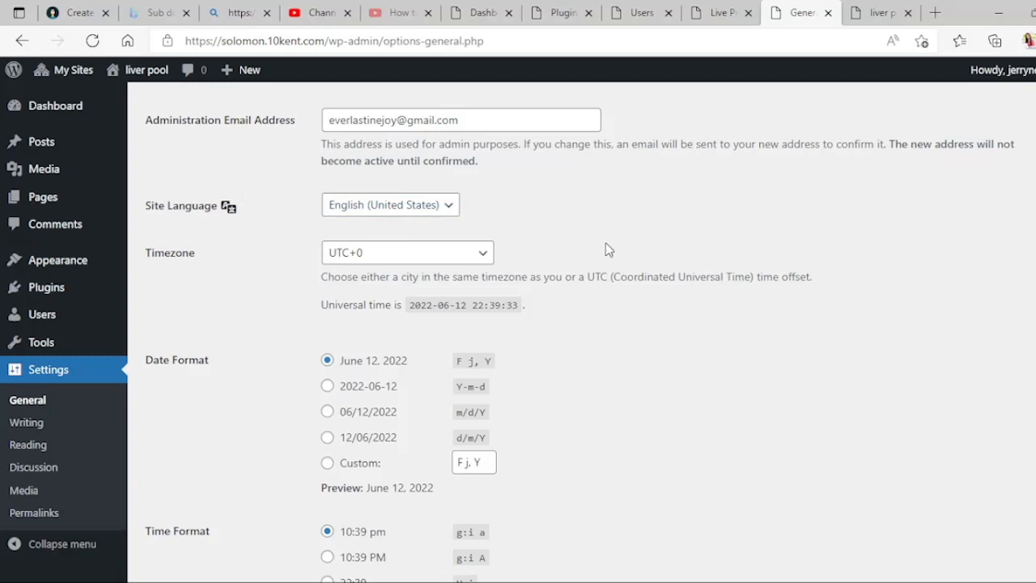
- Set the site's Timezone to UTC+1 in the General Settings
left_click(481, 256)
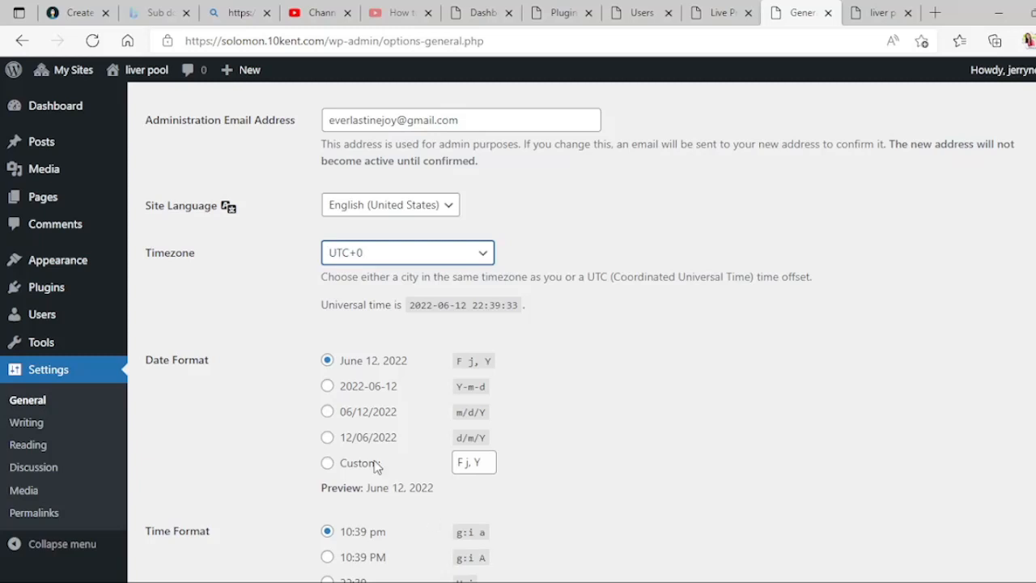
key("Down")
scroll(579, 340, "down", 5)
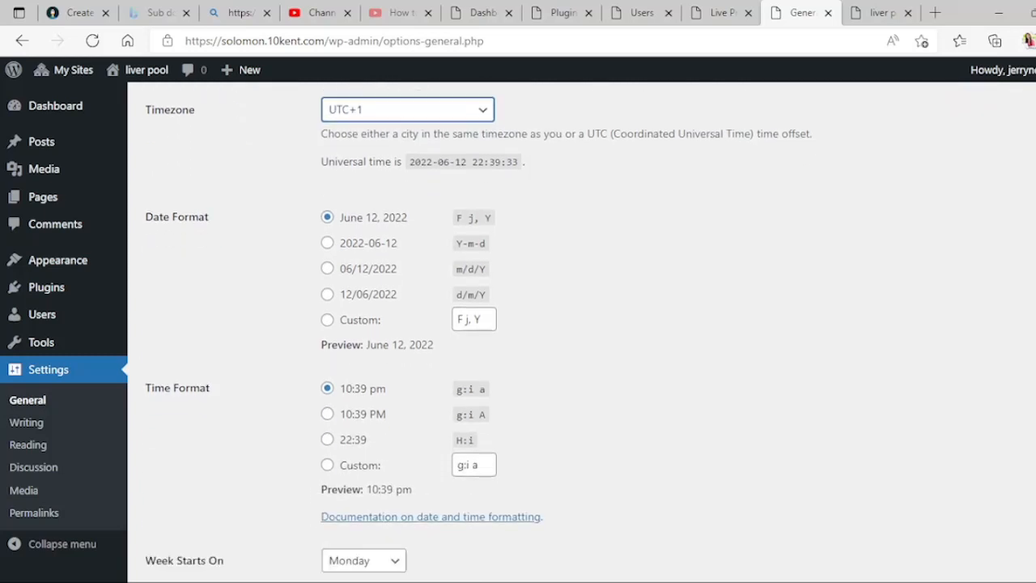
- Examine the date and time formats and the Week Starts On options in the General Settings without changing them
scroll(410, 234, "up", 1)
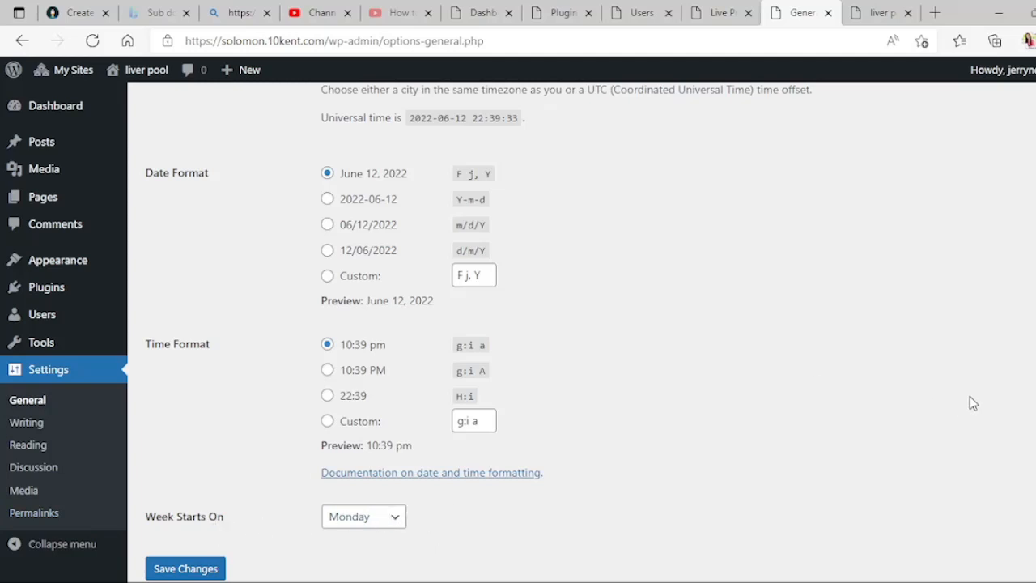
scroll(769, 413, "down", 1)
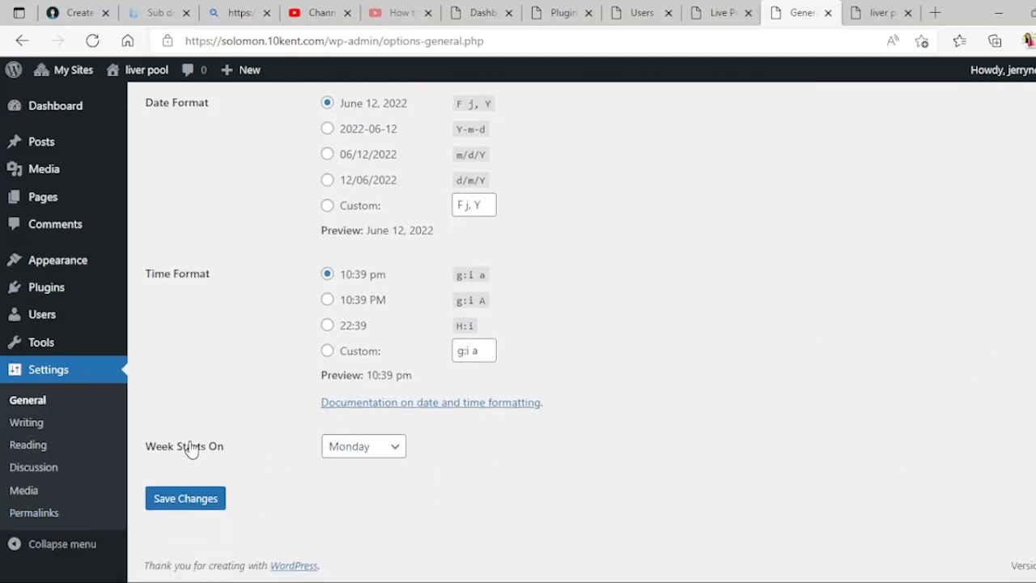
left_click(394, 451)
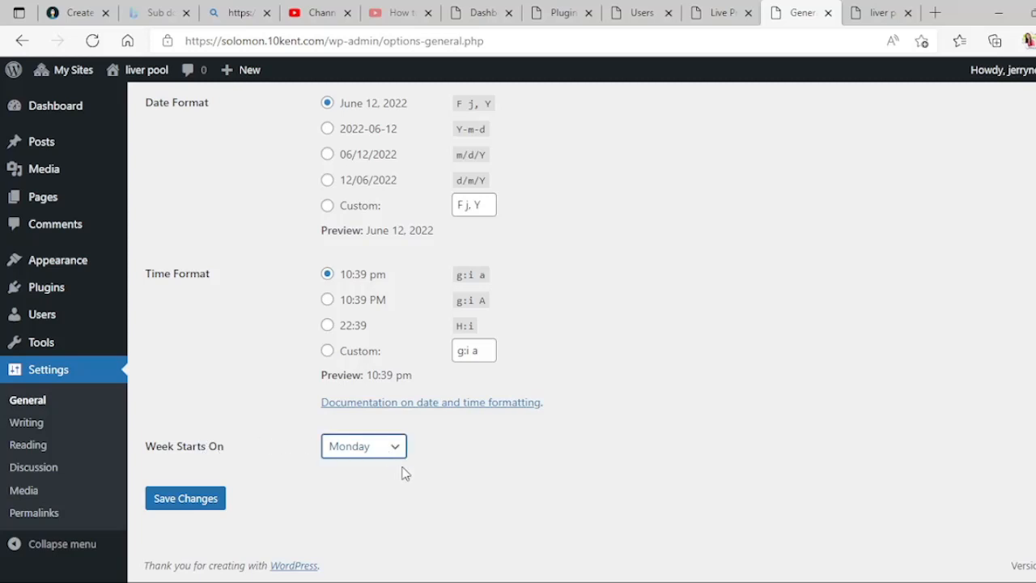
left_click(474, 462)
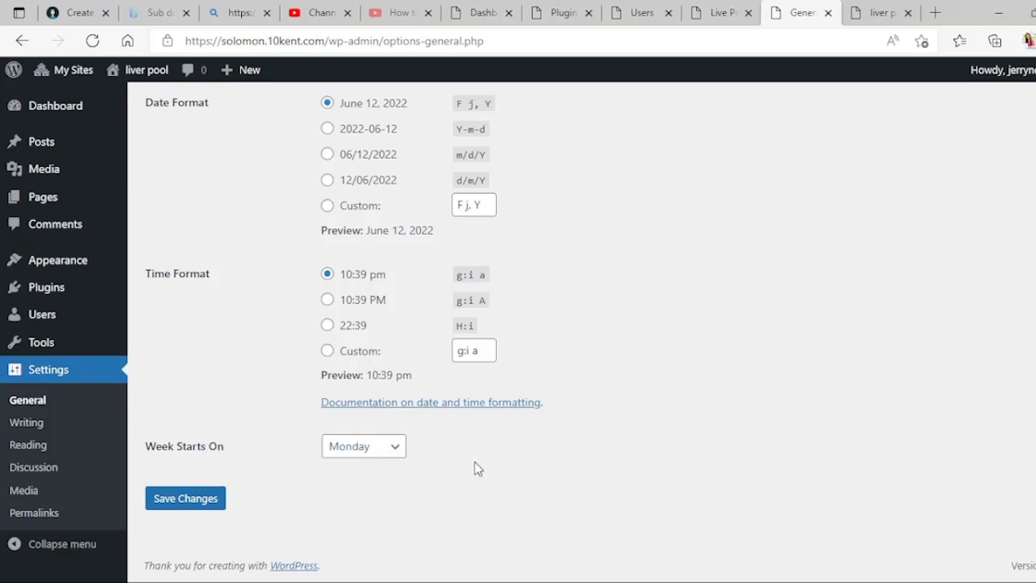
left_click(400, 447)
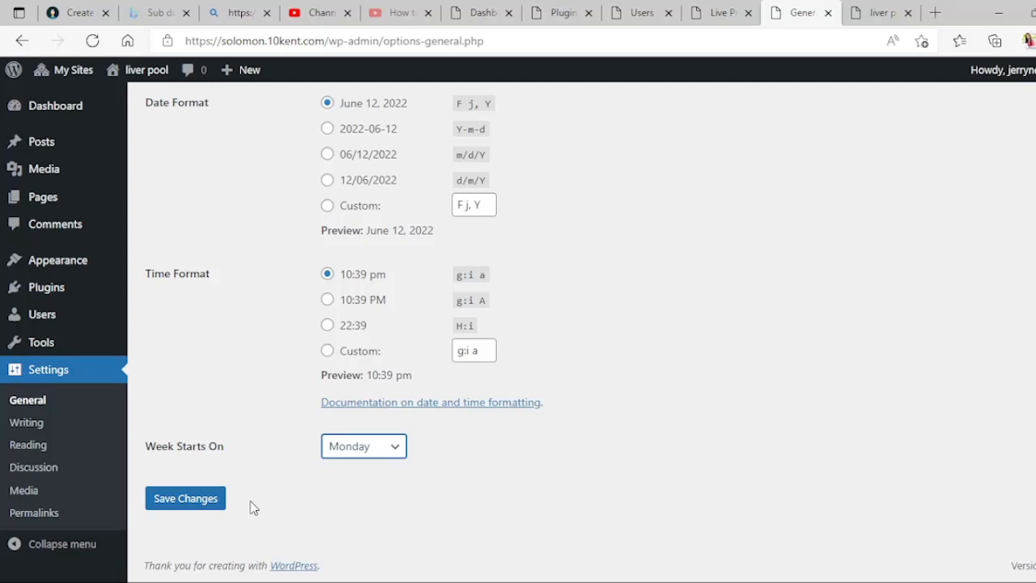
- Open the Writing Settings in a separate tab, look at the Default Post Category options, and set the Default Post Format to Gallery
left_click(30, 424)
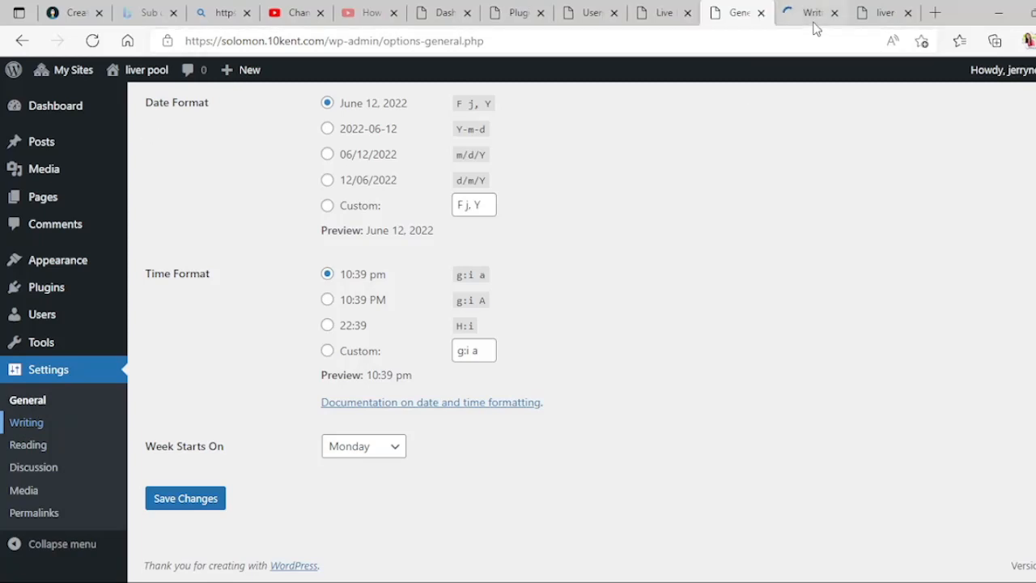
left_click(814, 20)
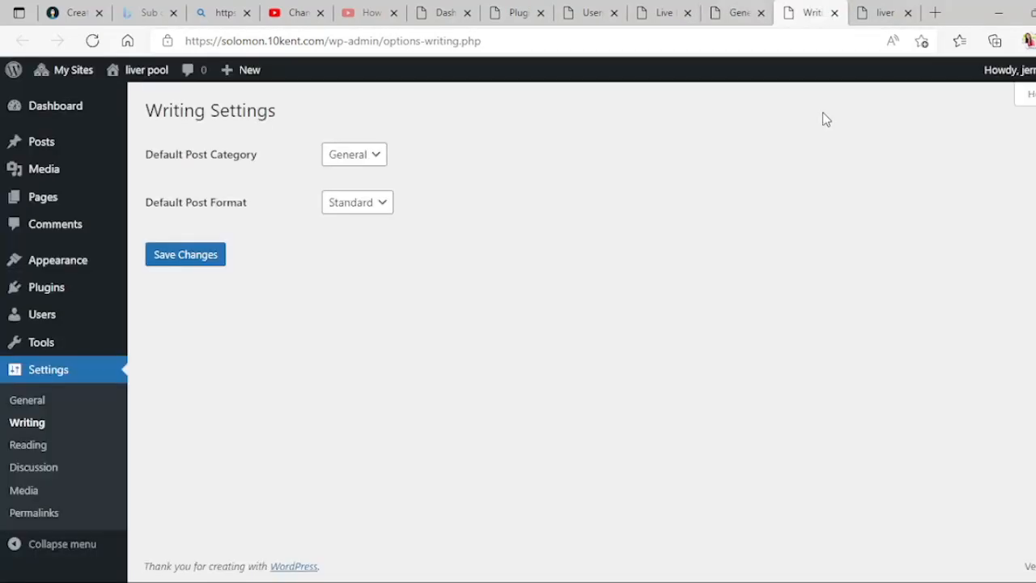
left_click(377, 154)
left_click(380, 211)
key("v")
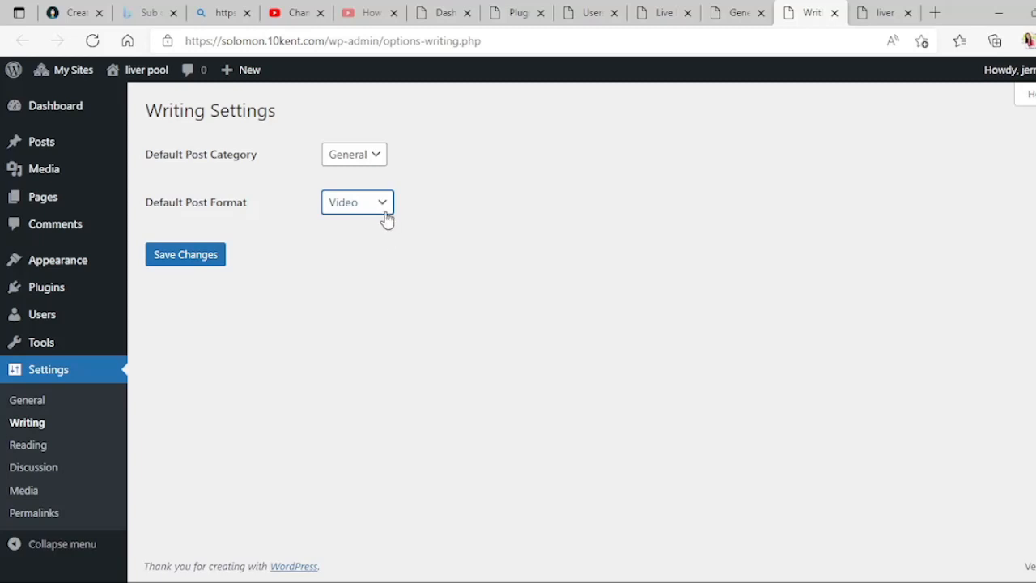
key("a")
key("i")
left_click(388, 204)
key("g")
- Open the Reading Settings in a separate tab and look over what the site's front page currently shows
left_click(27, 446)
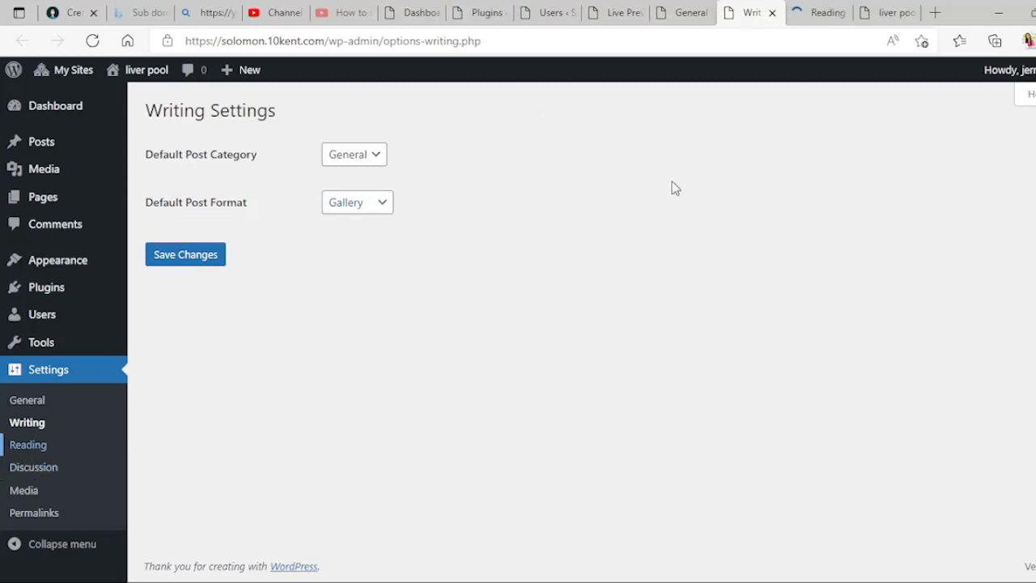
left_click(809, 14)
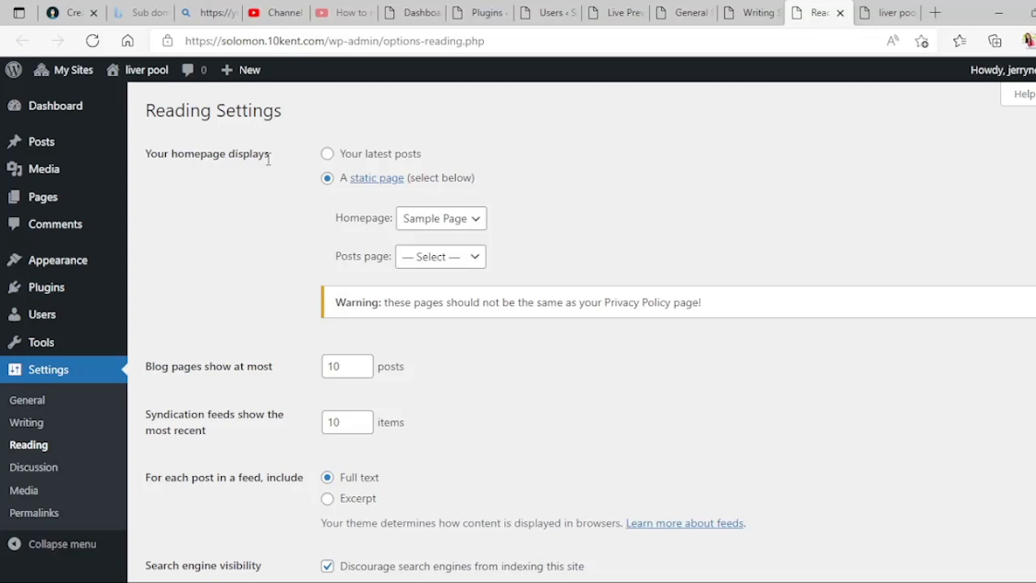
left_click(890, 11)
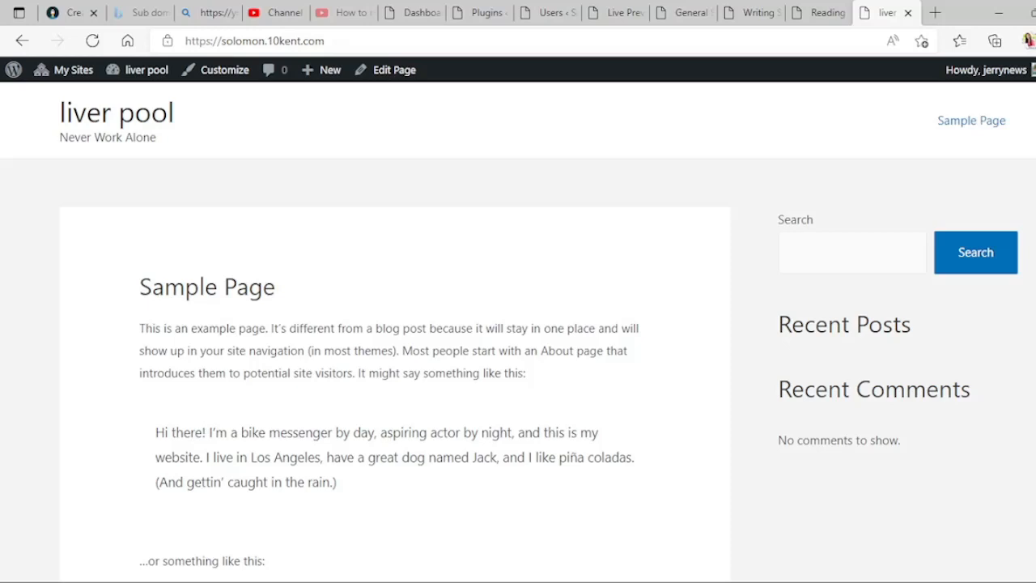
scroll(518, 324, "down", 1)
scroll(518, 324, "down", 3)
scroll(517, 324, "up", 3)
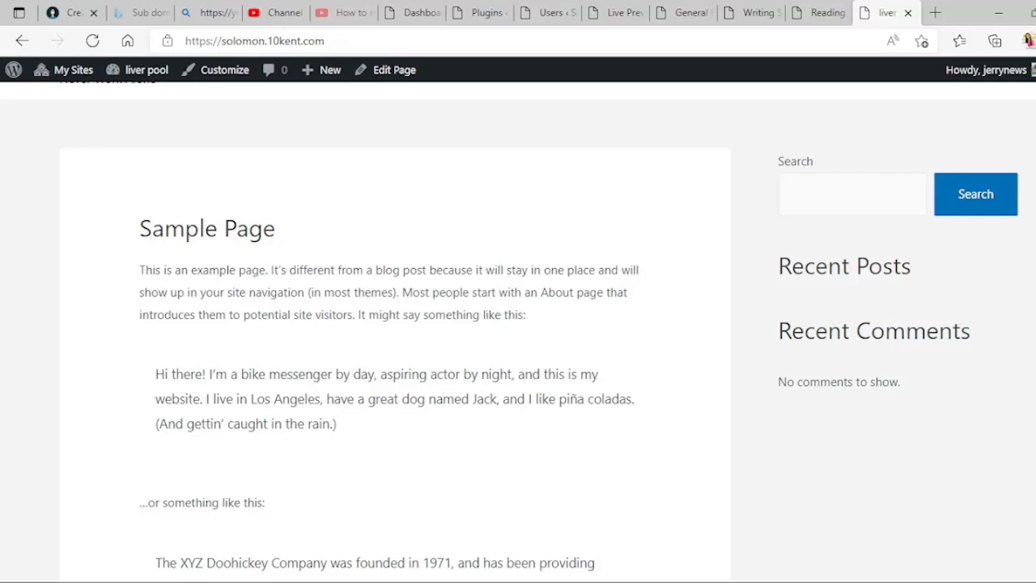
scroll(518, 324, "up", 1)
- Make the homepage display Your latest posts in the Reading Settings, save the changes, and reload the site's front page
left_click(817, 13)
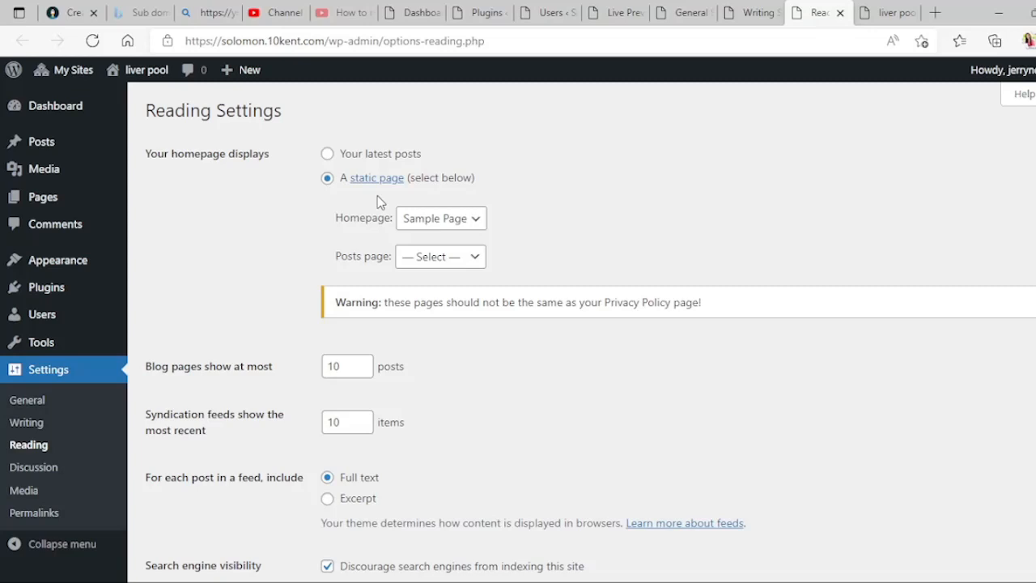
left_click(327, 155)
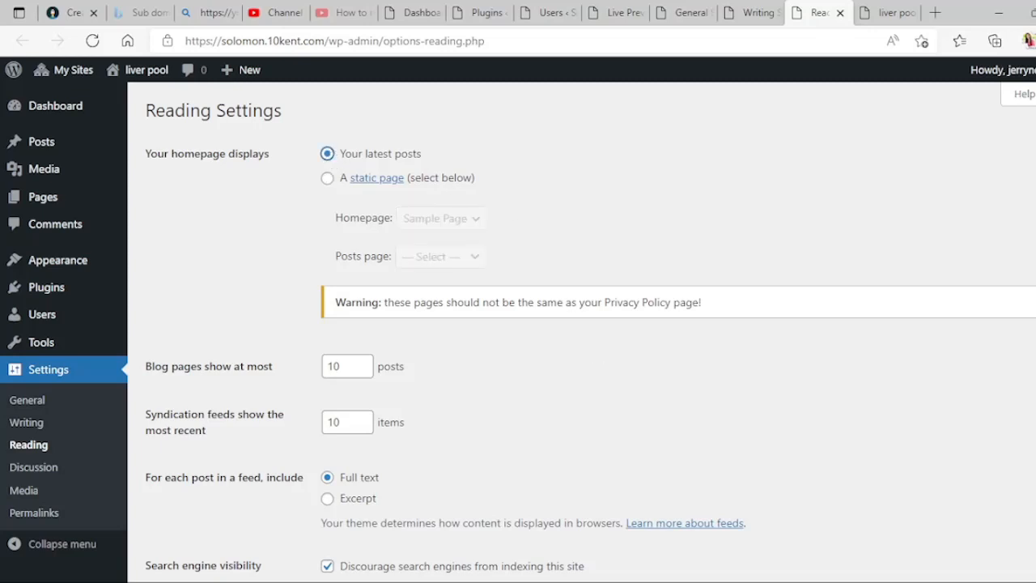
scroll(606, 373, "down", 2)
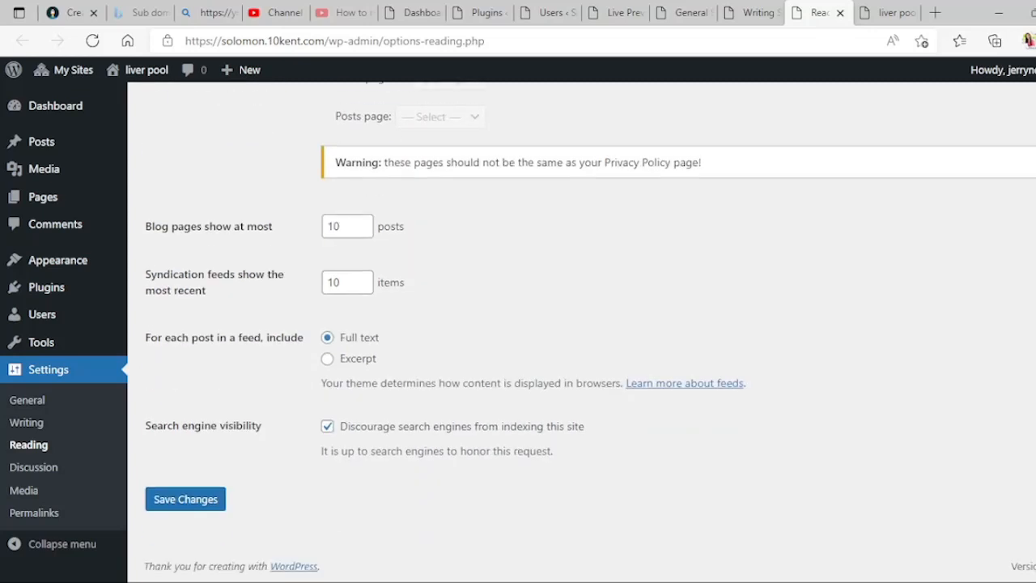
left_click(164, 498)
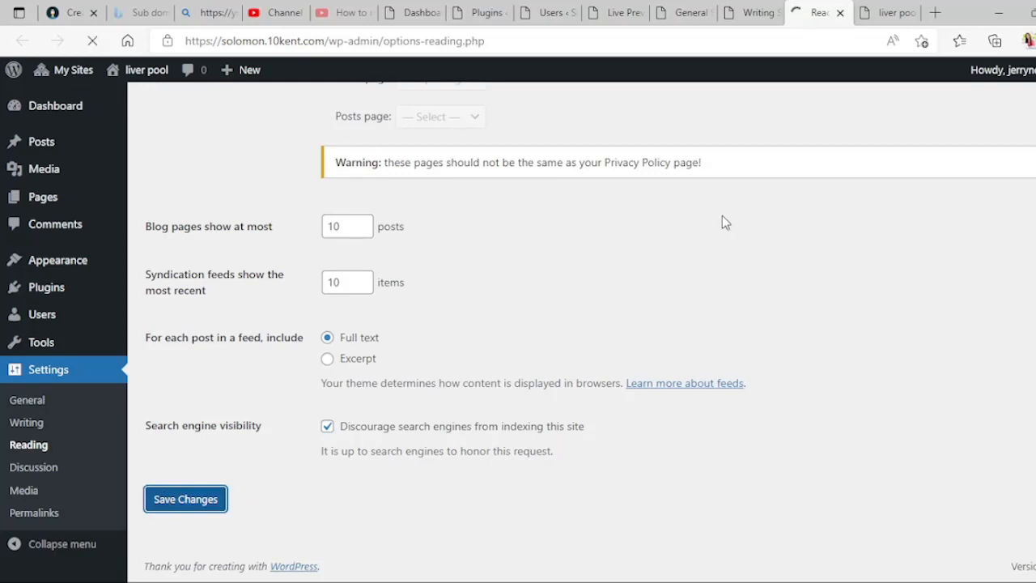
left_click(890, 13)
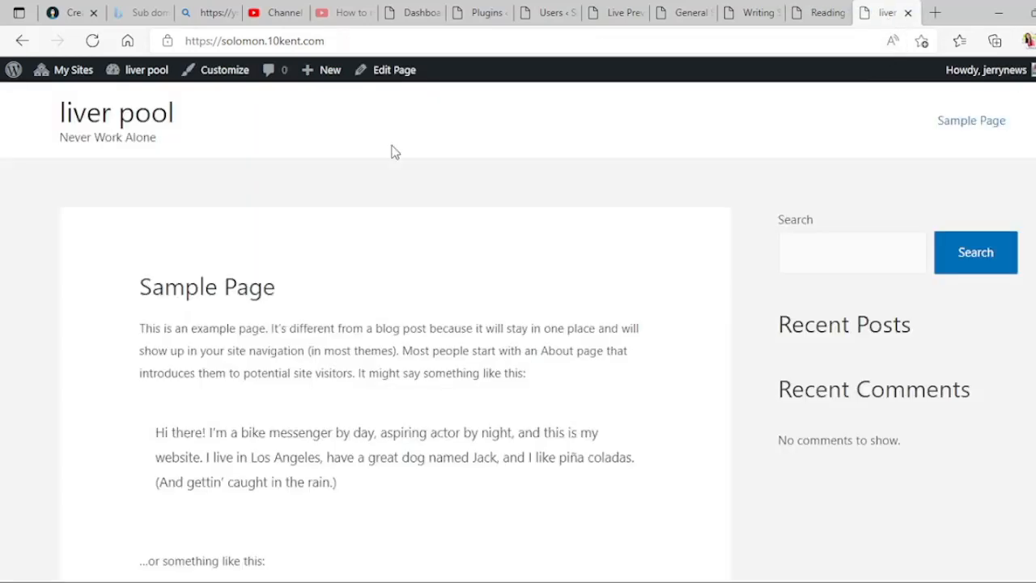
left_click(96, 46)
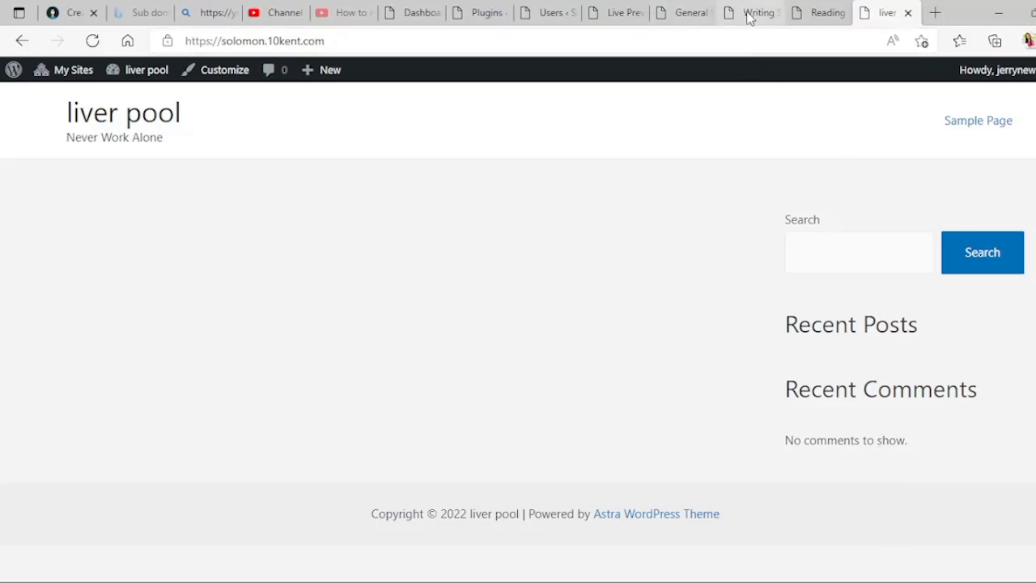
- Make the homepage display a static page with Sample Page as the Homepage, save the changes, and reload the front page
left_click(821, 13)
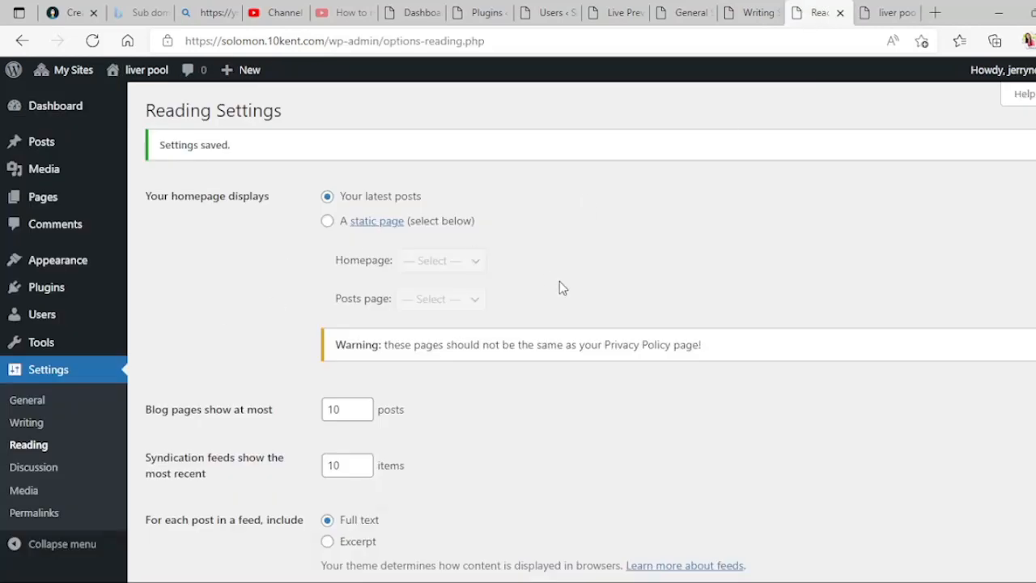
left_click(328, 221)
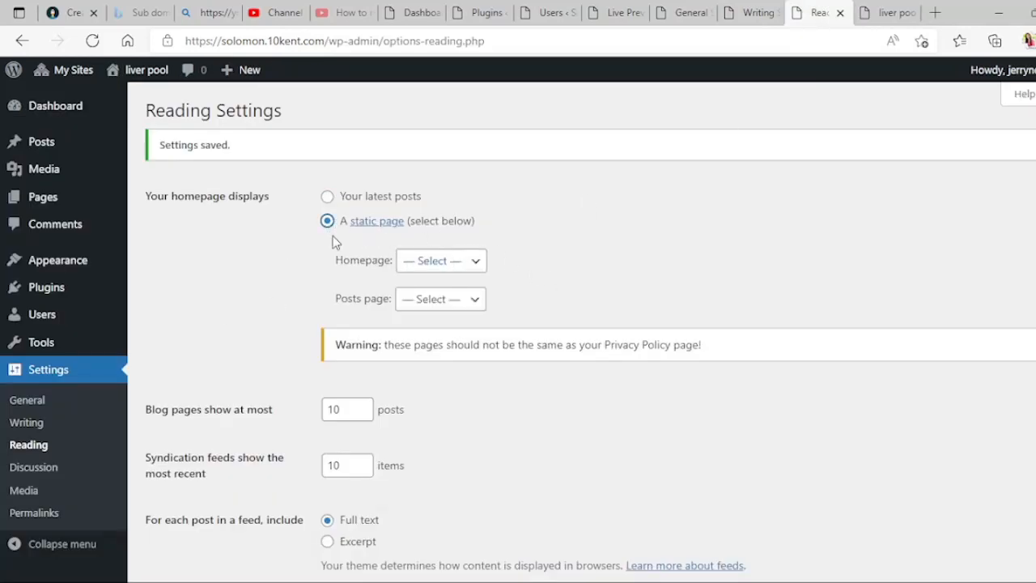
left_click(466, 261)
left_click(470, 308)
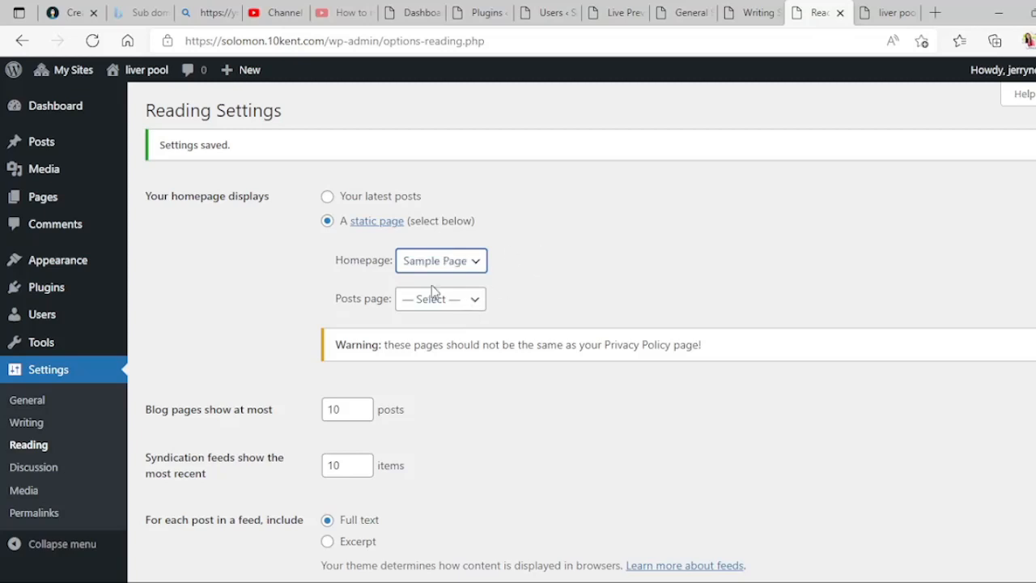
scroll(470, 513, "down", 2)
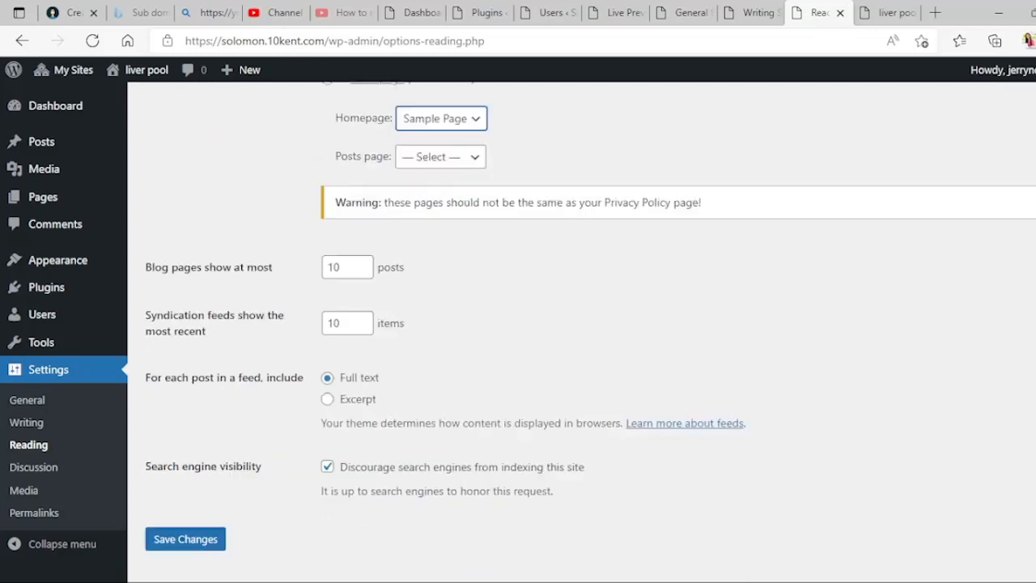
left_click(208, 502)
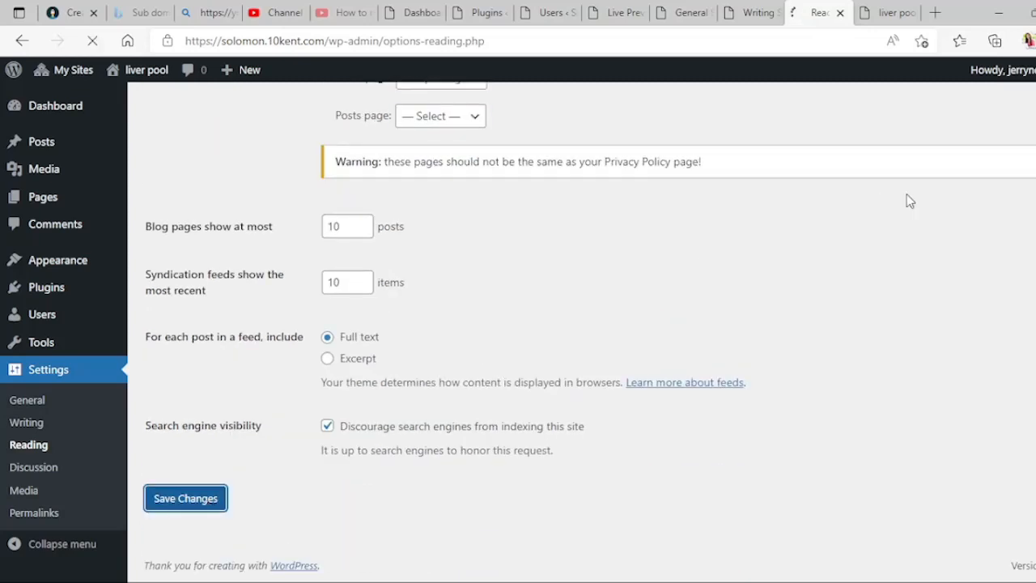
left_click(886, 12)
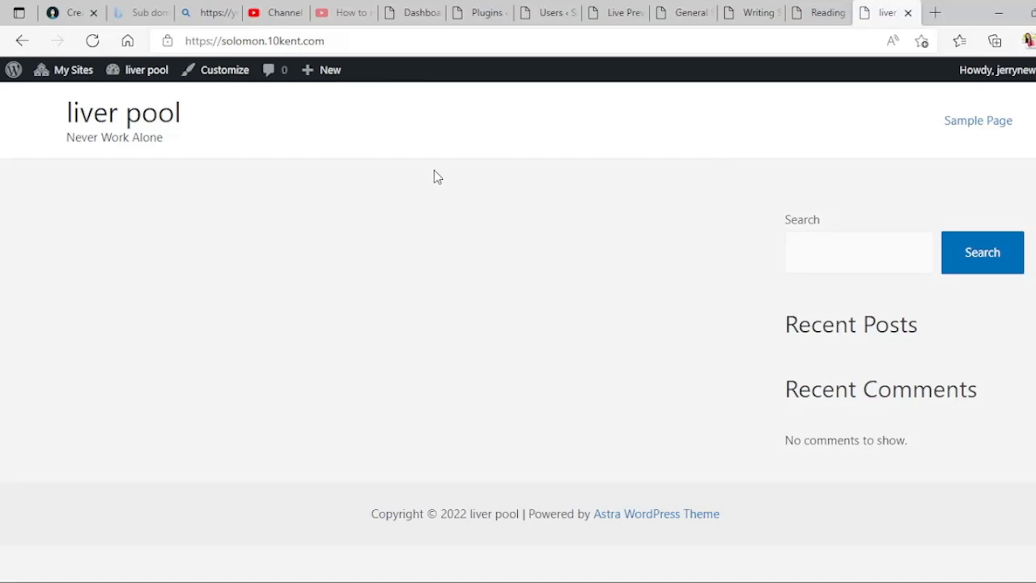
left_click(89, 42)
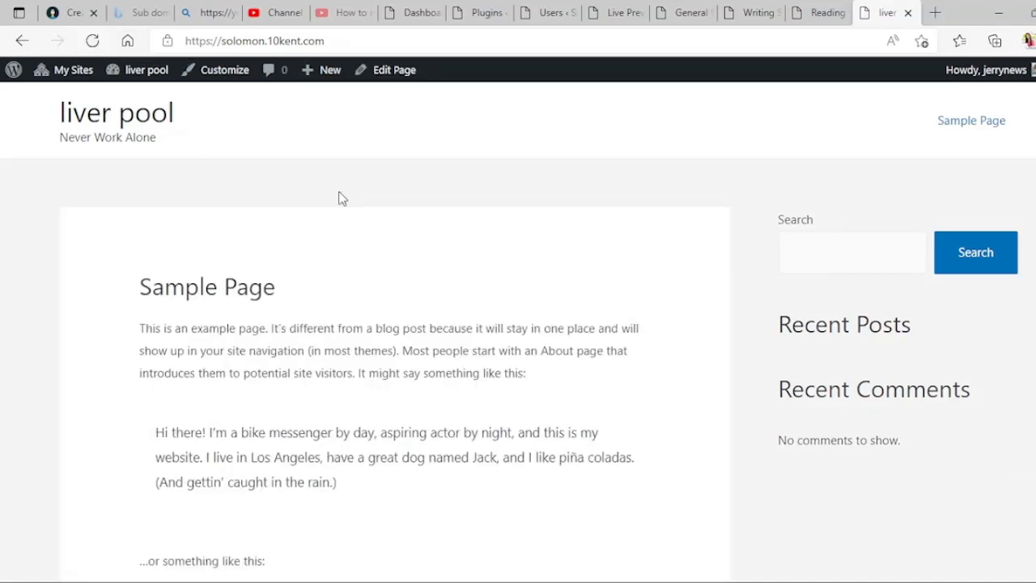
- Examine the Posts page options and the blog and feed limits in the Reading Settings, and compare with the front page
left_click(809, 24)
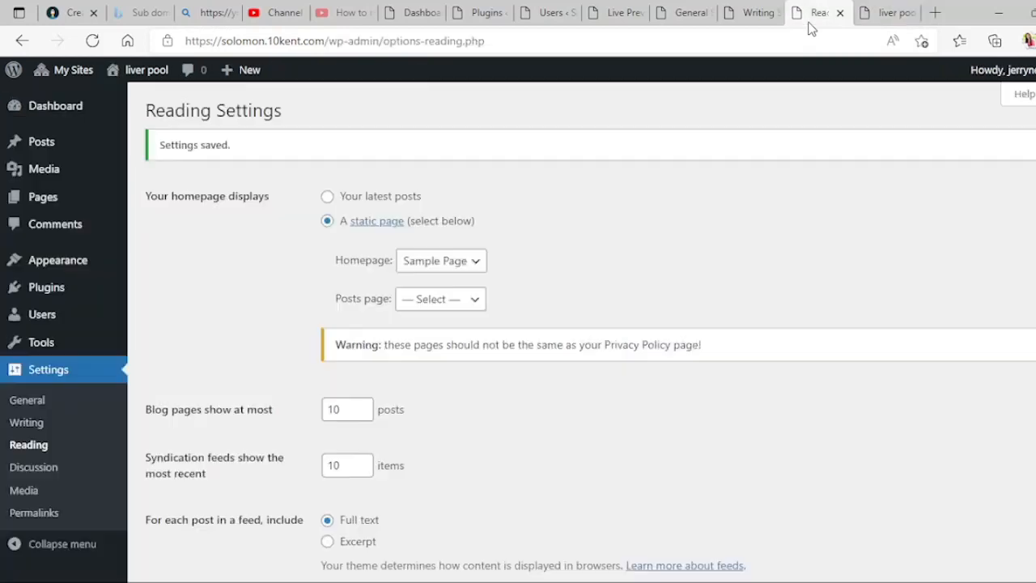
left_click(474, 302)
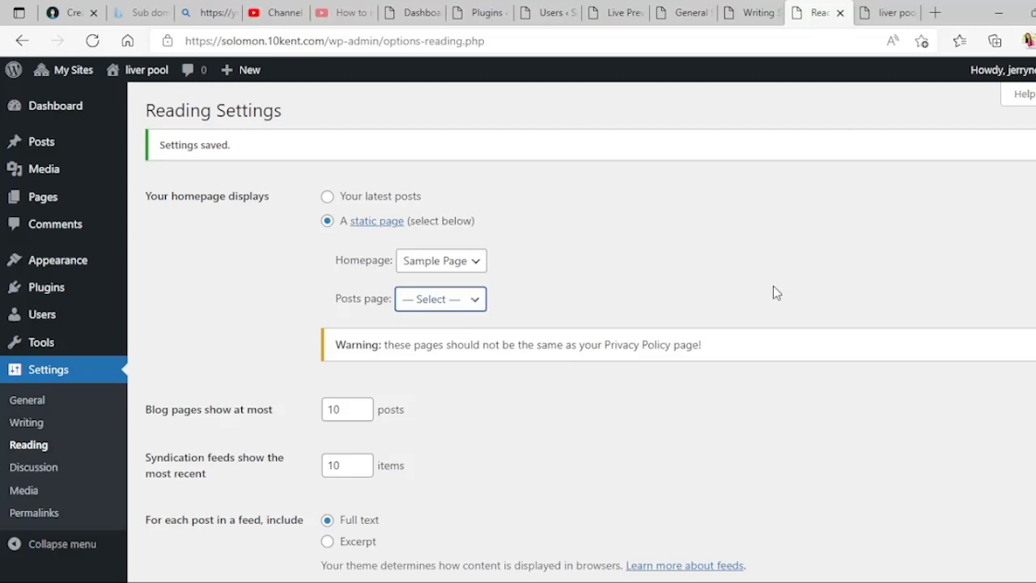
scroll(582, 331, "down", 3)
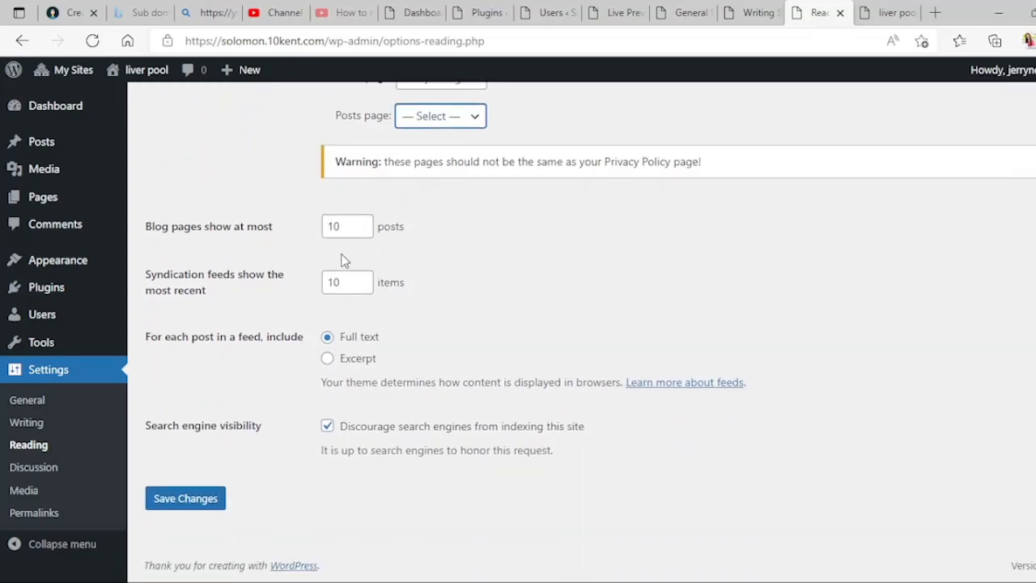
left_click(877, 14)
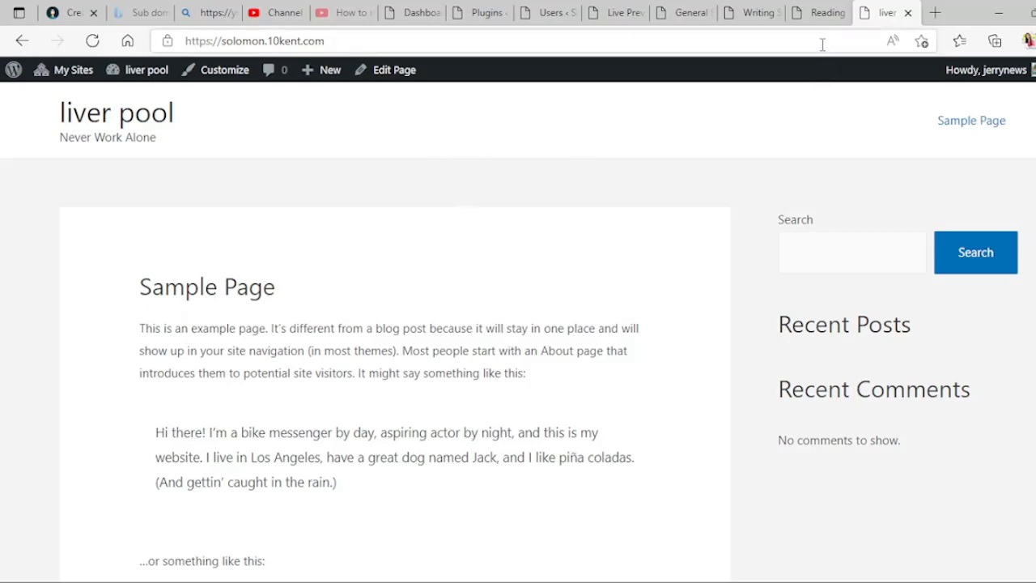
- Return to the Reading Settings and choose Excerpt as what each post in a feed includes
left_click(820, 13)
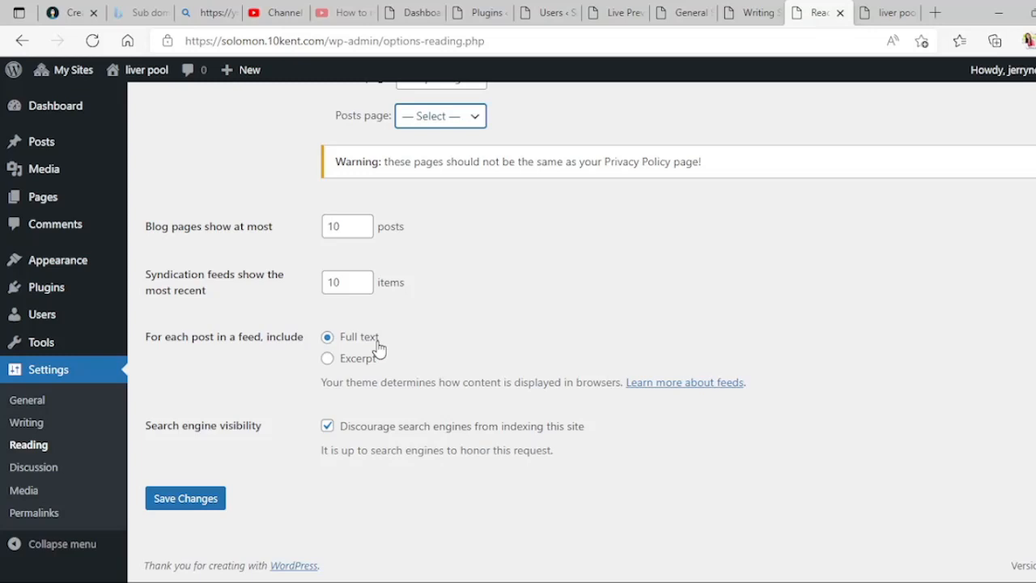
left_click(361, 366)
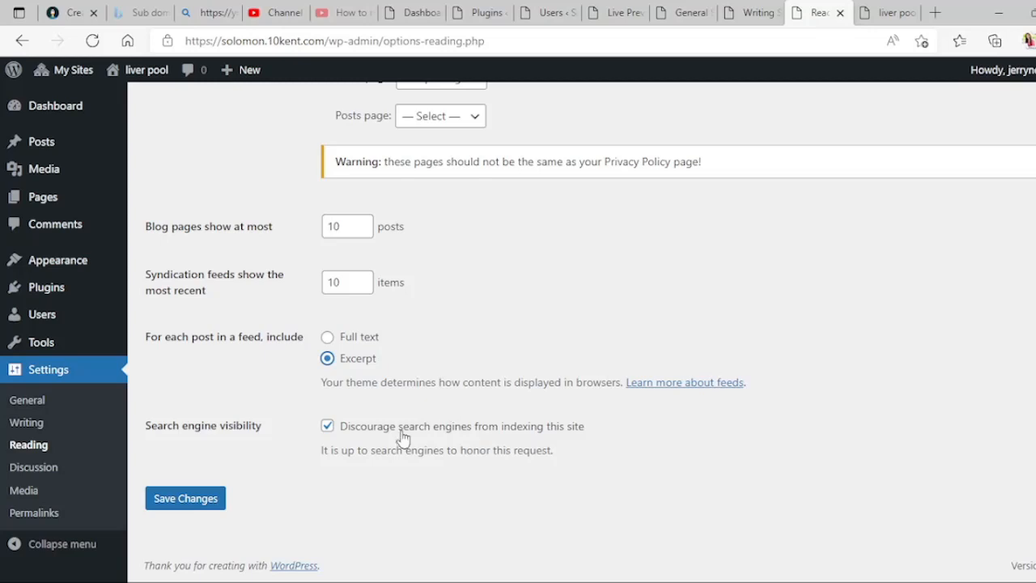
- Open the Discussion Settings and try switching the three Default post settings off and back on
left_click(21, 469)
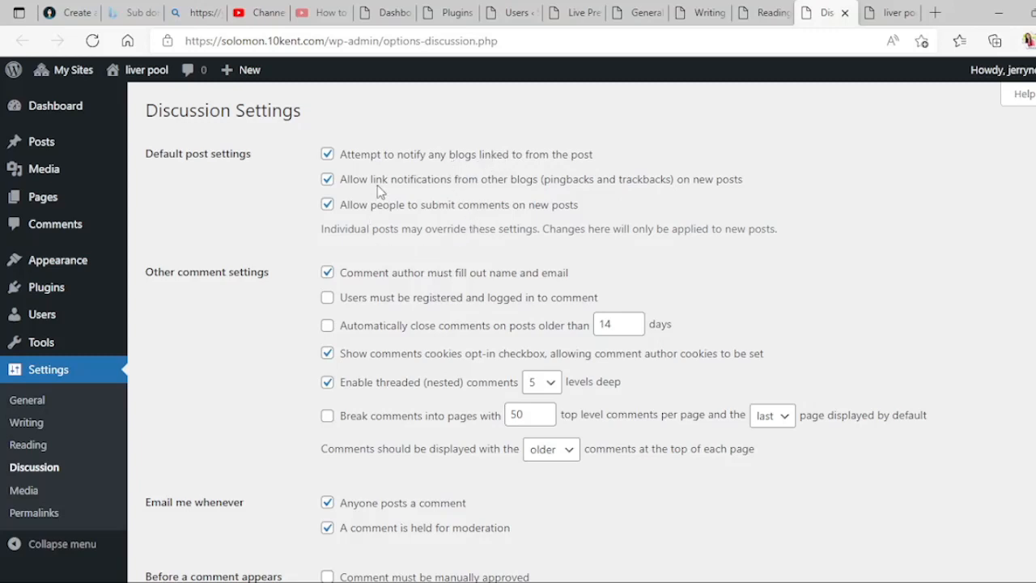
left_click(327, 153)
left_click(328, 179)
left_click(327, 205)
left_click(328, 205)
left_click(328, 179)
left_click(327, 154)
left_click(327, 205)
left_click(327, 205)
- Examine the comment, notification, moderation and avatar options in the Discussion Settings
left_click(551, 389)
scroll(581, 332, "down", 5)
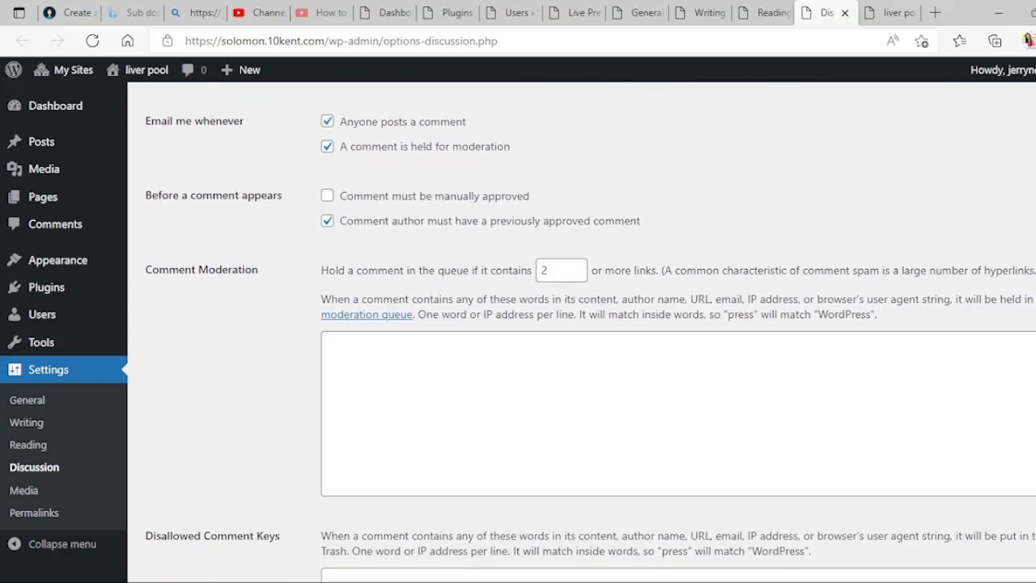
scroll(580, 332, "down", 7)
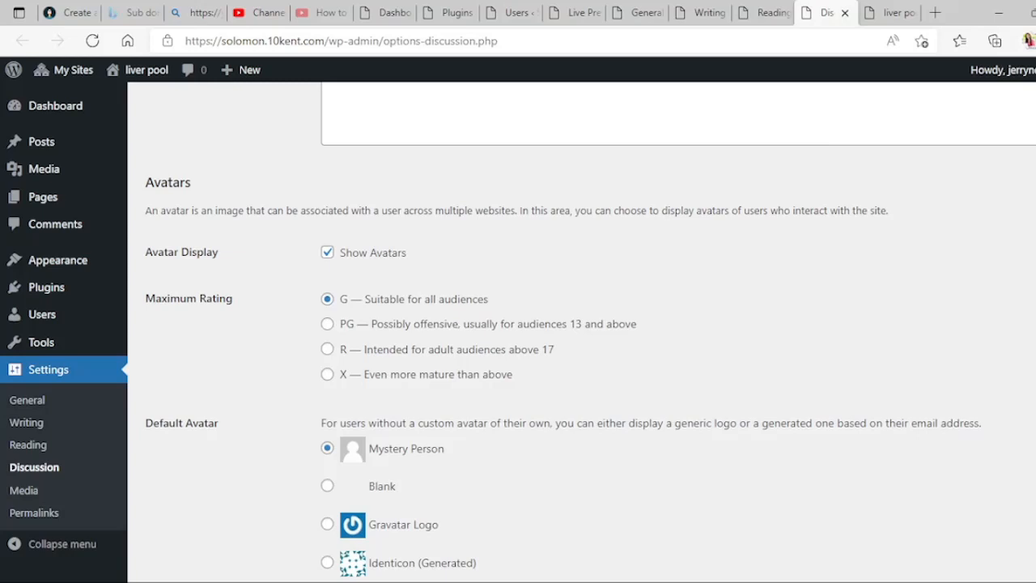
scroll(590, 362, "up", 1)
scroll(581, 332, "down", 3)
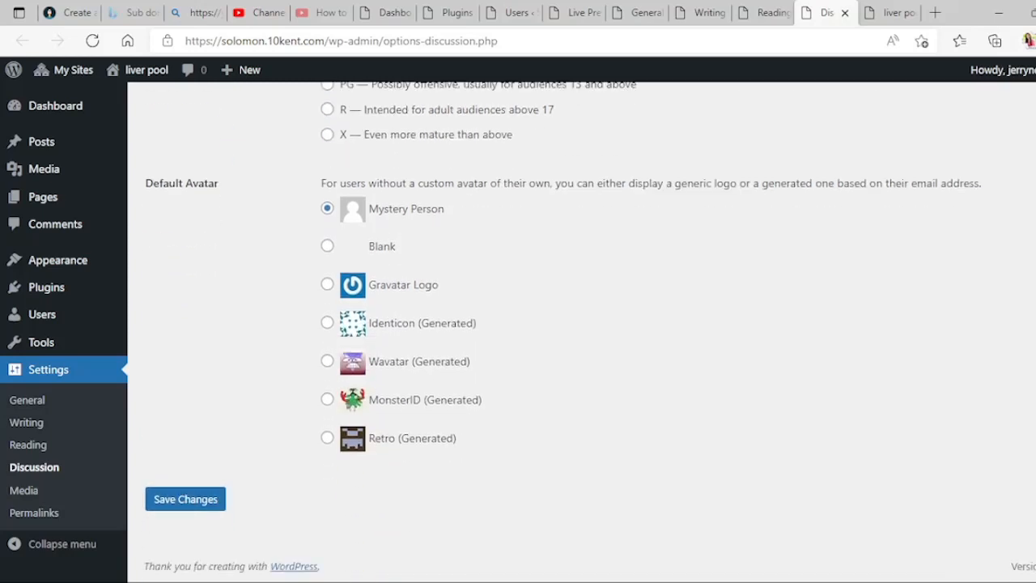
- Open the Media Settings in a new tab to view the image sizes, and open the Permalink Settings in another tab
middle_click(30, 495)
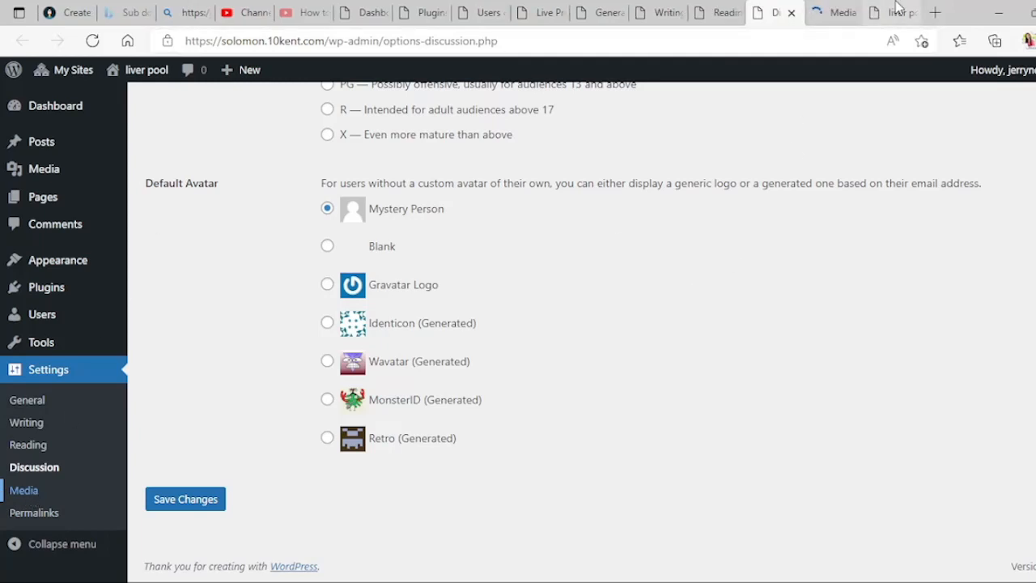
left_click(835, 14)
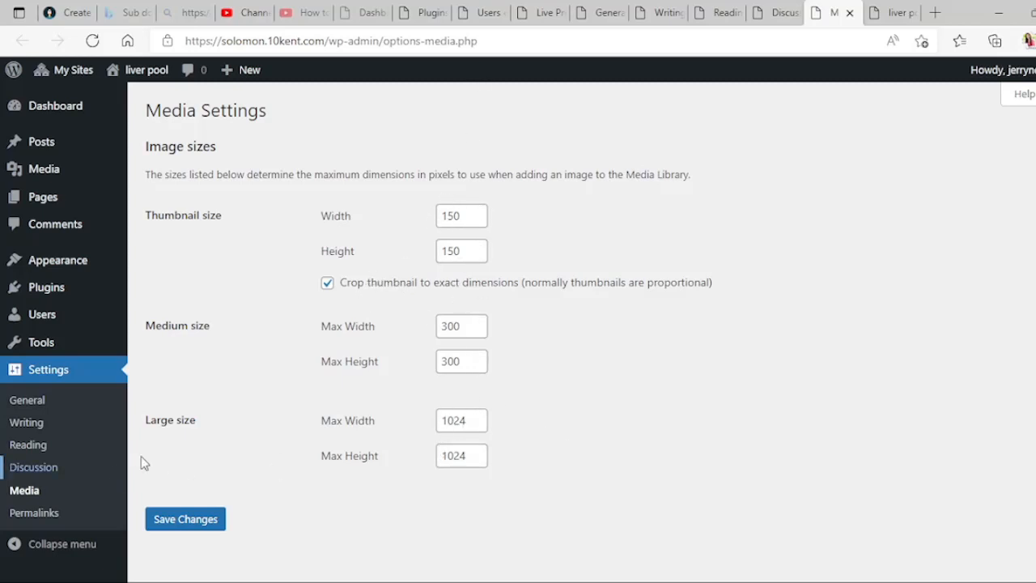
middle_click(49, 518)
left_click(829, 12)
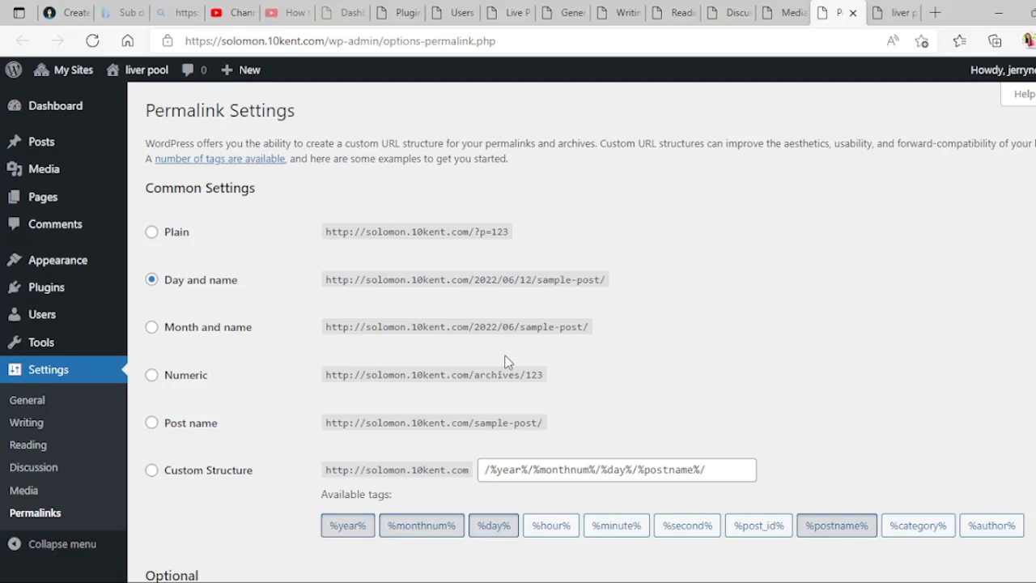
- Append "error 404" to the Permalink Settings page address as an illustration, without loading it
left_click(767, 39)
left_click(767, 37)
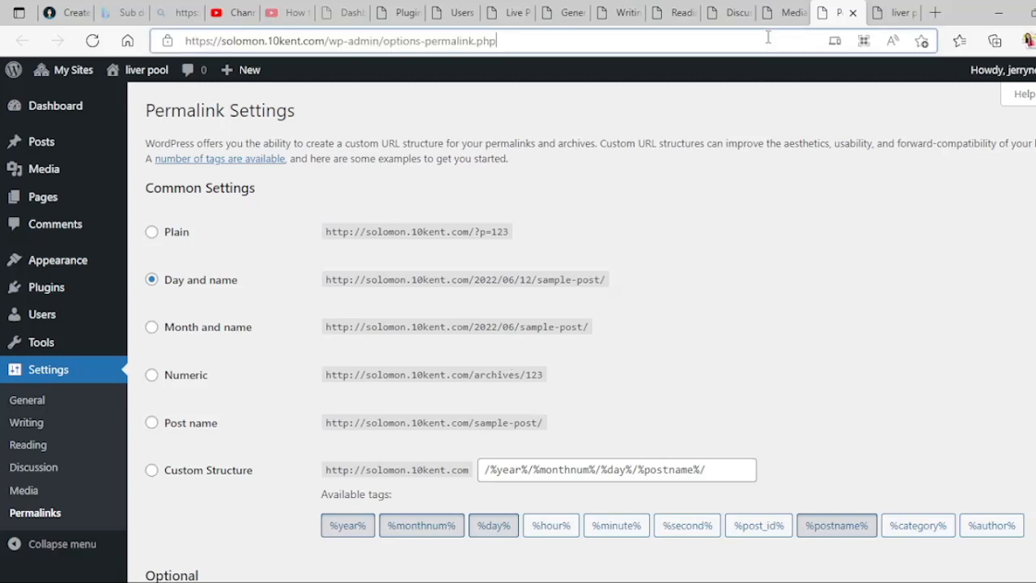
left_click(767, 37)
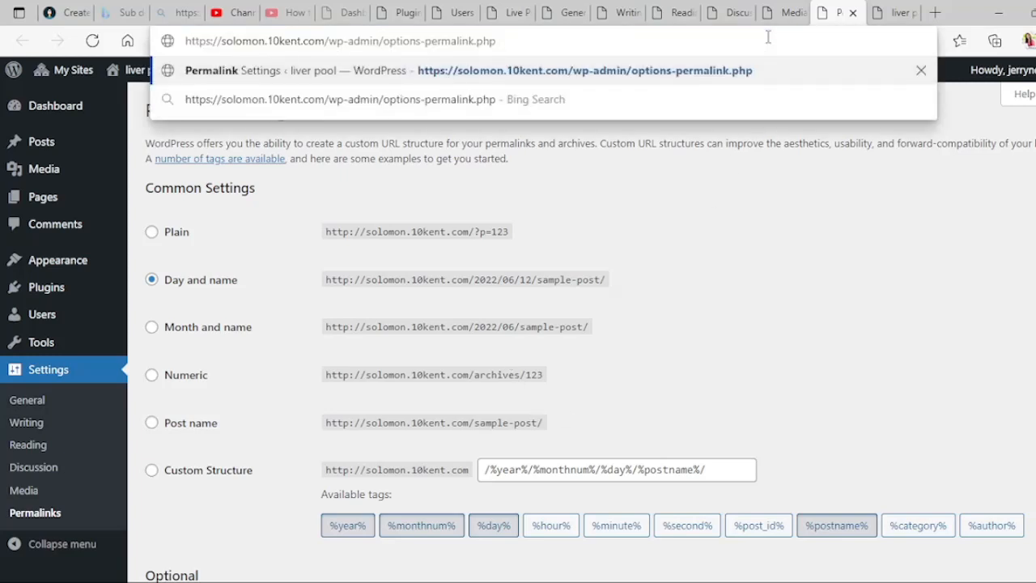
type("err")
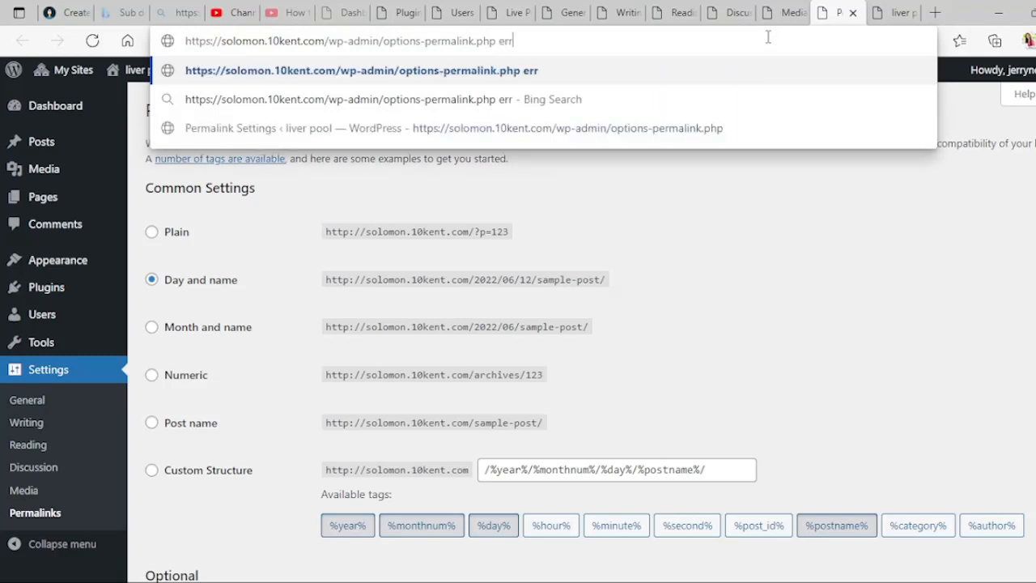
type("or 404")
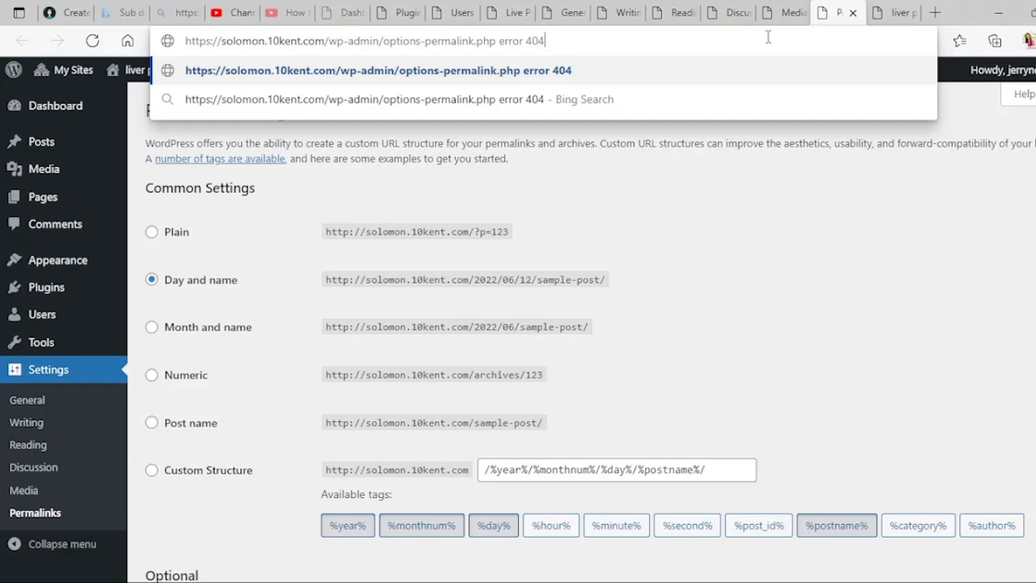
left_click(831, 249)
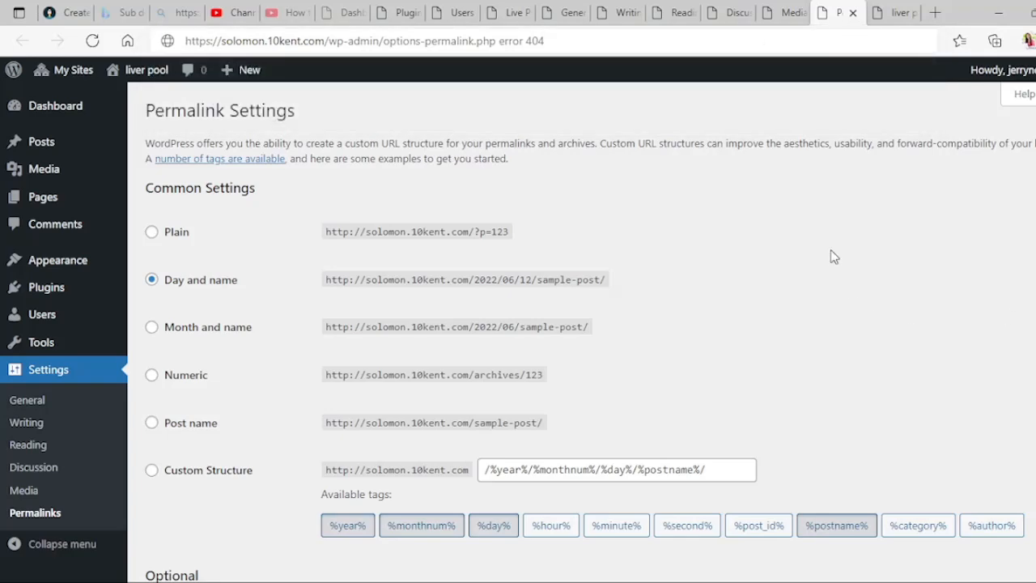
- Choose Post name as the permalink structure
scroll(481, 319, "down", 3)
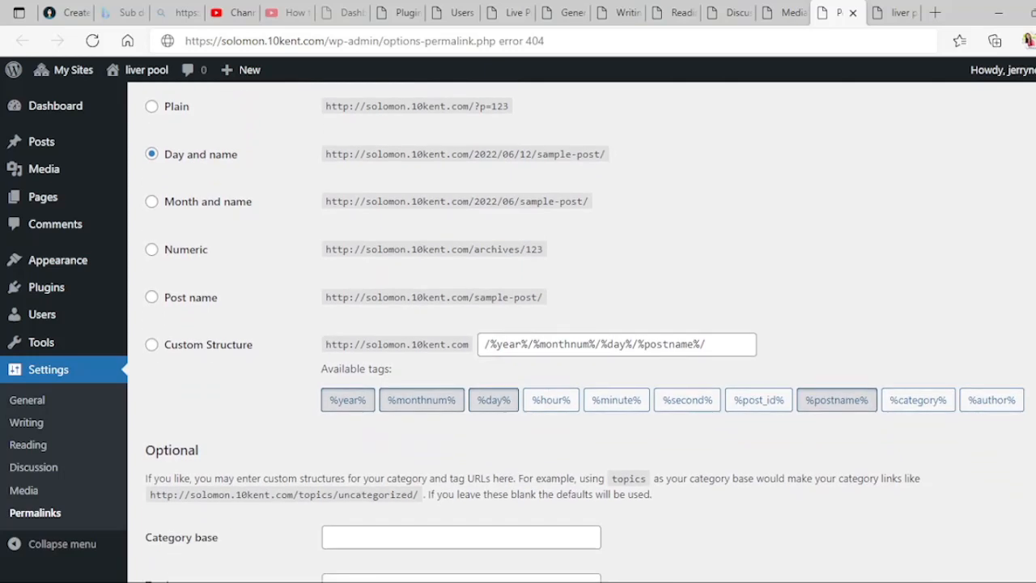
left_click(153, 297)
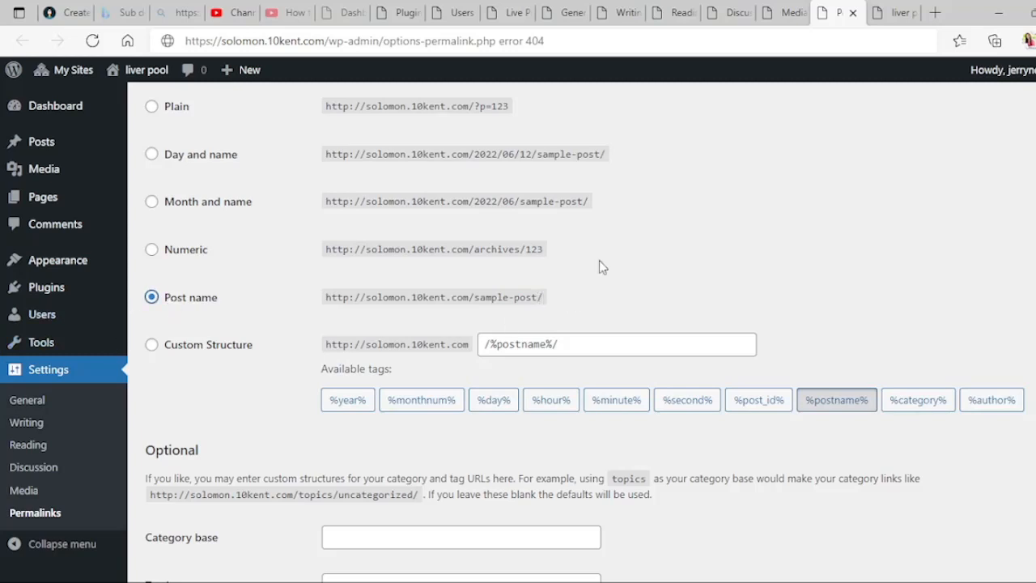
- Delete the added "error 404" text from the page address without loading it
left_click(564, 37)
left_click(563, 36)
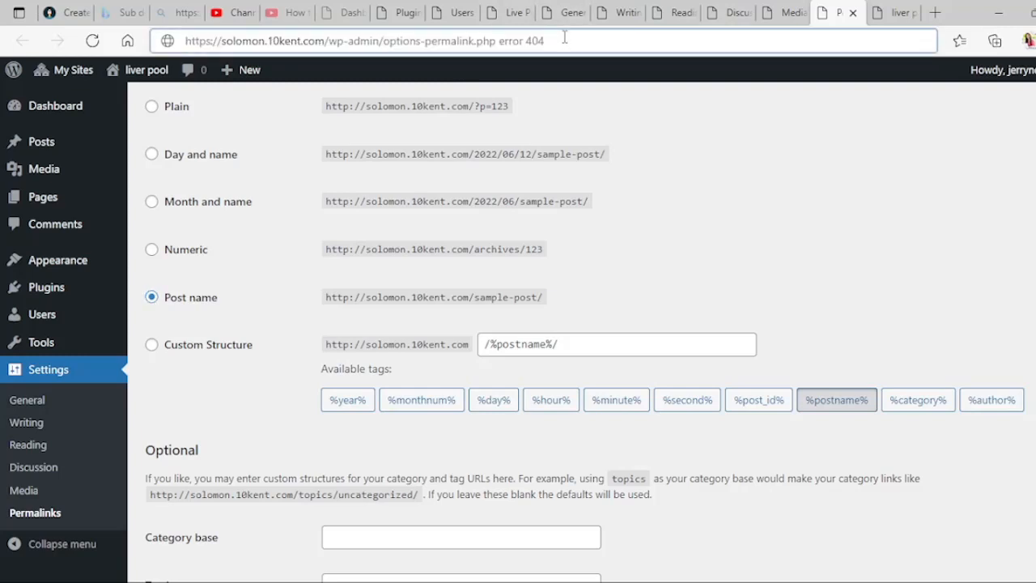
key("BackSpace")
key("BackSpace")
key("BackSpace")
key("BackSpace")
key("BackSpace")
key("BackSpace")
key("BackSpace")
key("BackSpace")
key("BackSpace")
key("BackSpace")
key("BackSpace")
key("BackSpace")
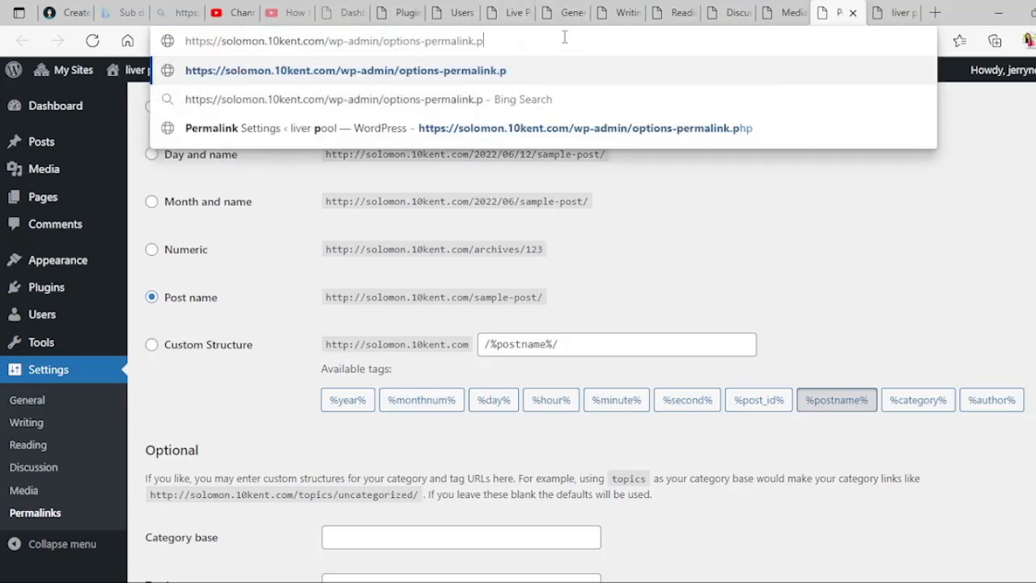
left_click(918, 263)
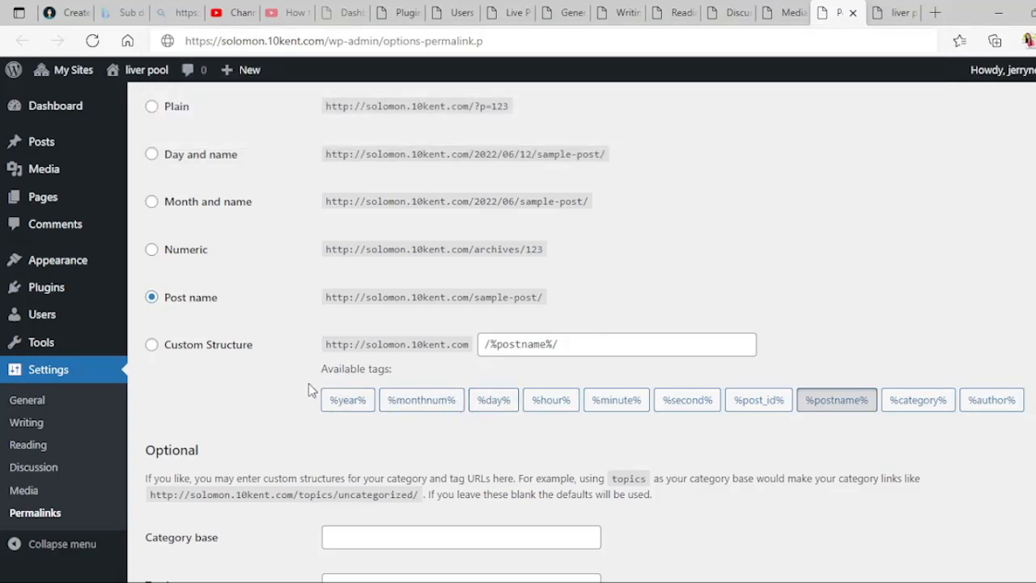
- Try a Custom Structure permalink, adding the year, monthnum, day, hour, minute, second, post_id and category tags, and removing year and monthnum again
left_click(152, 347)
left_click(350, 411)
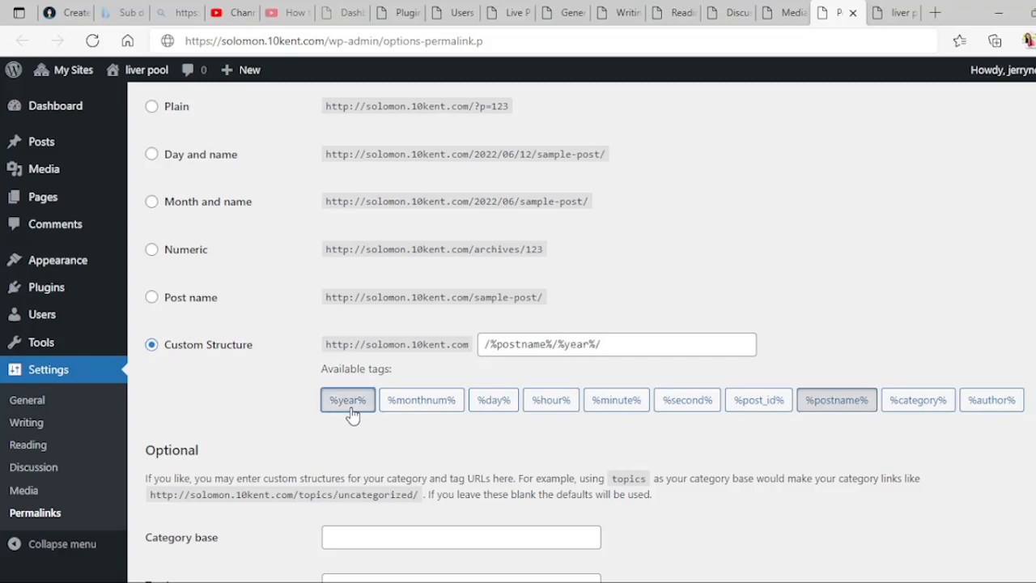
left_click(437, 404)
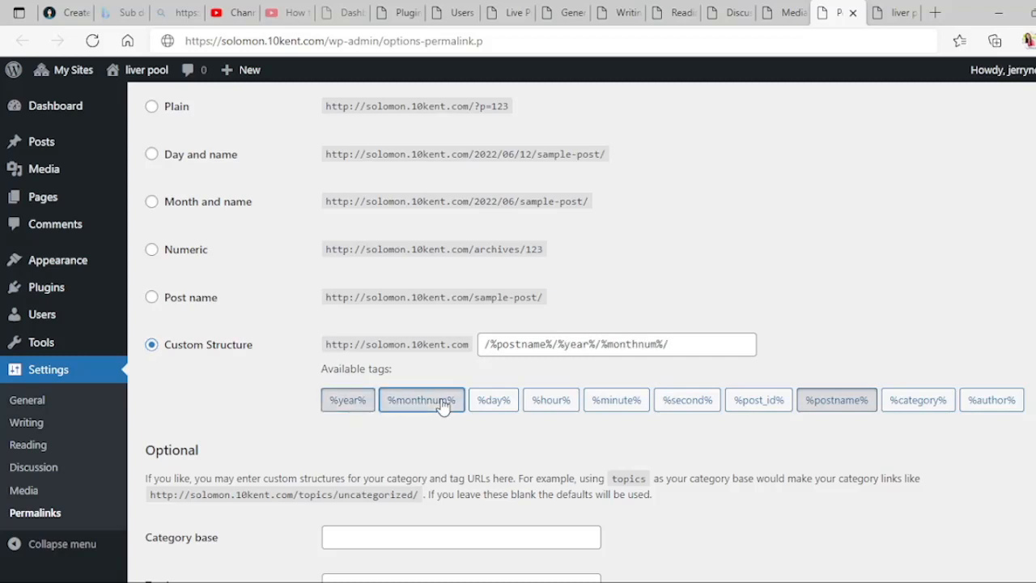
left_click(495, 405)
left_click(550, 402)
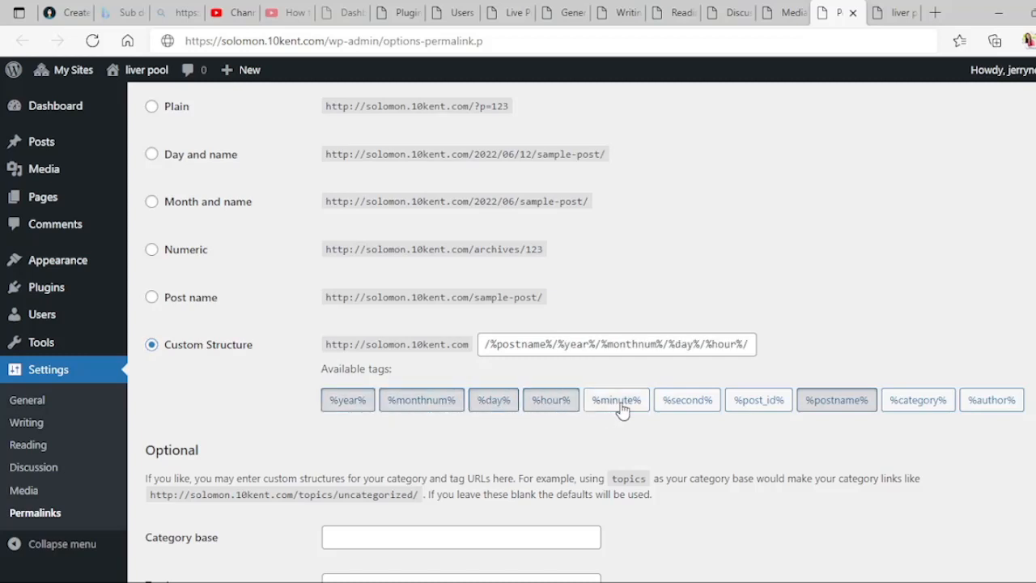
left_click(616, 401)
left_click(689, 401)
left_click(736, 403)
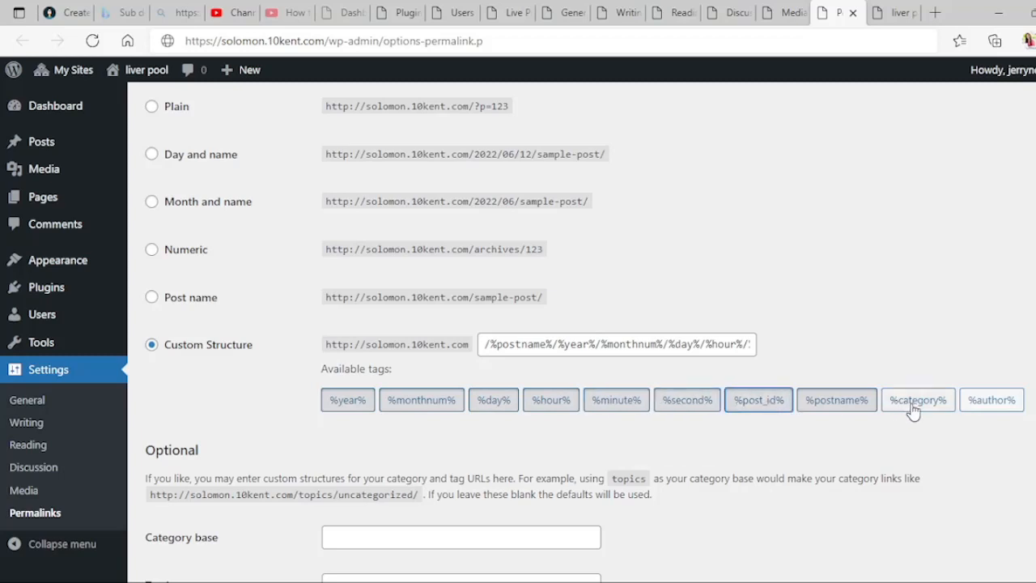
left_click(914, 405)
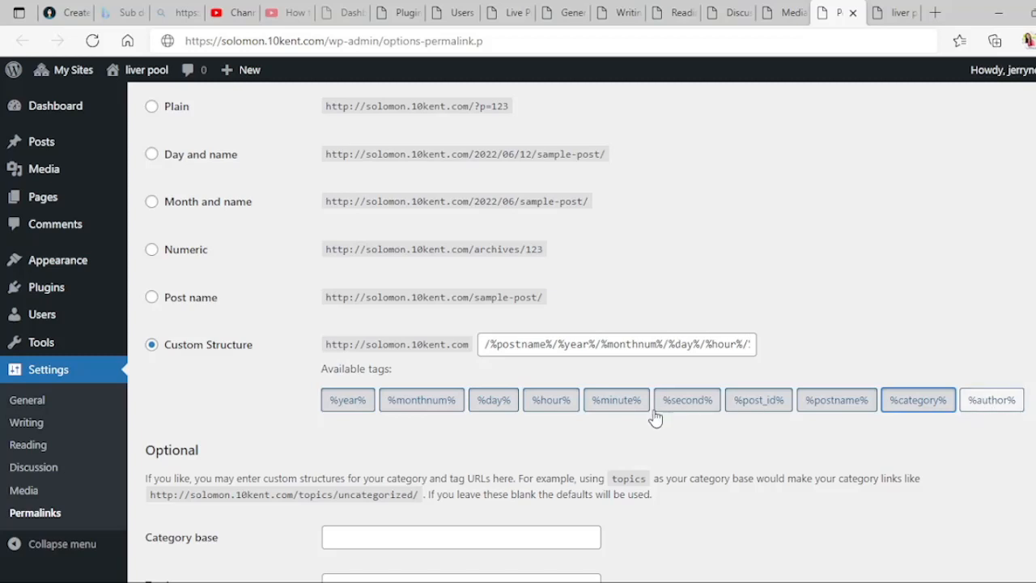
left_click(340, 411)
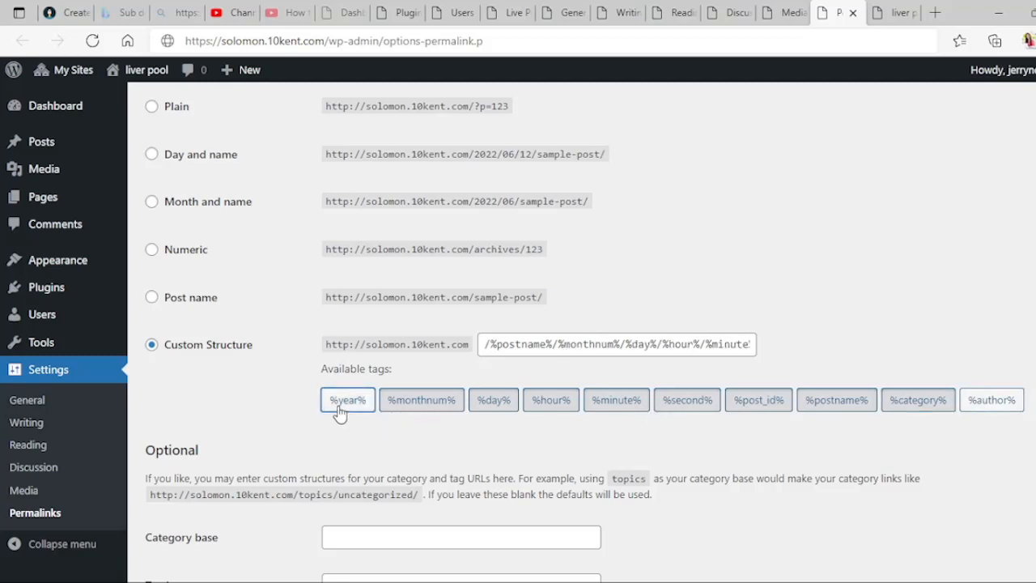
left_click(399, 404)
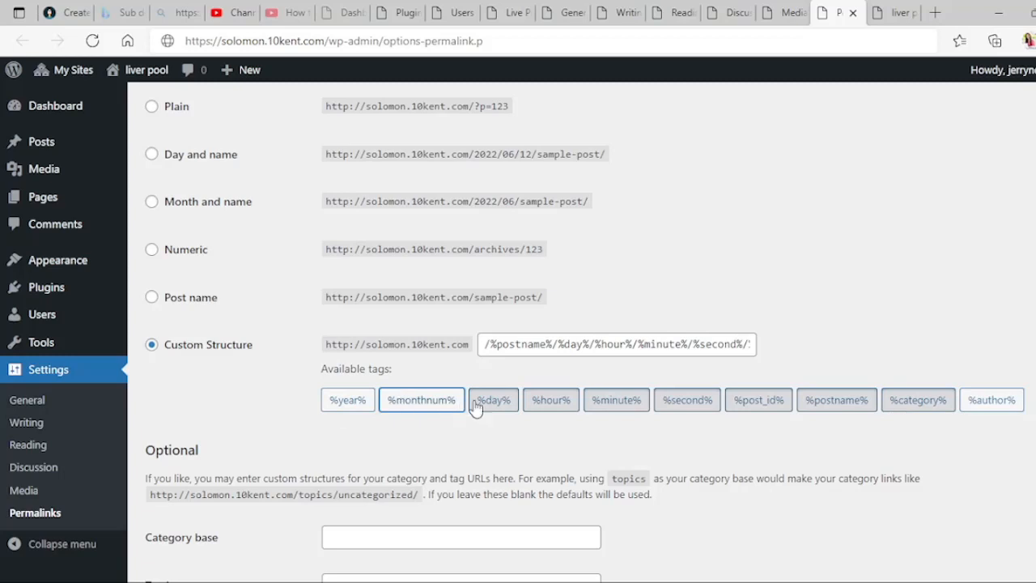
- Set the permalink structure back to Post name and open the optional Category base for editing
left_click(170, 300)
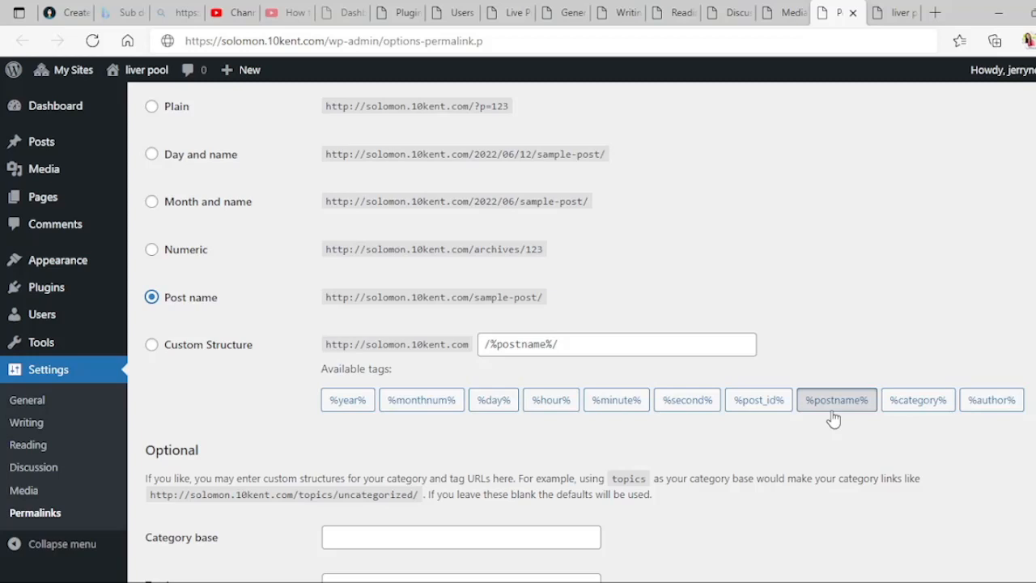
scroll(566, 324, "down", 2)
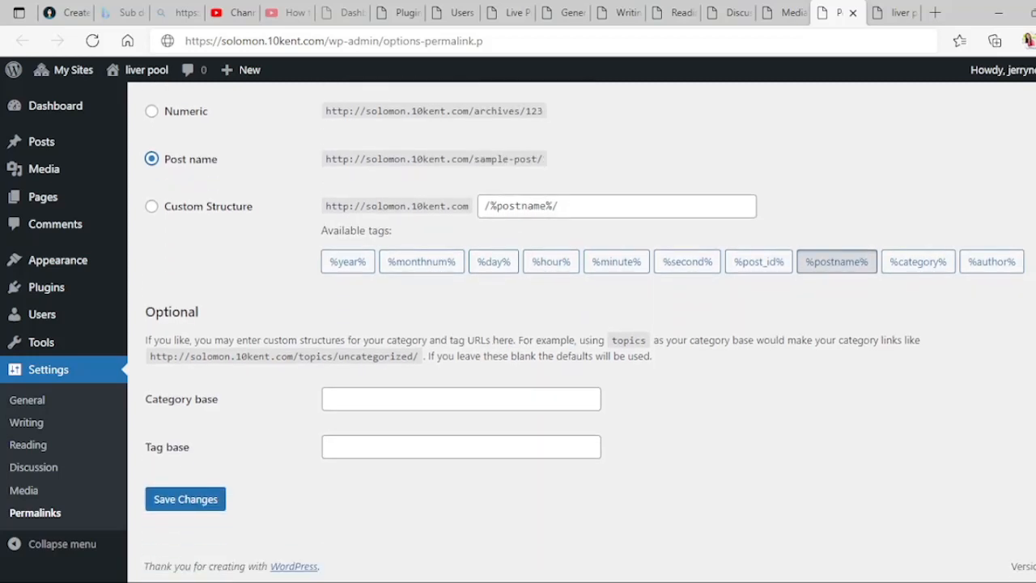
left_click(385, 396)
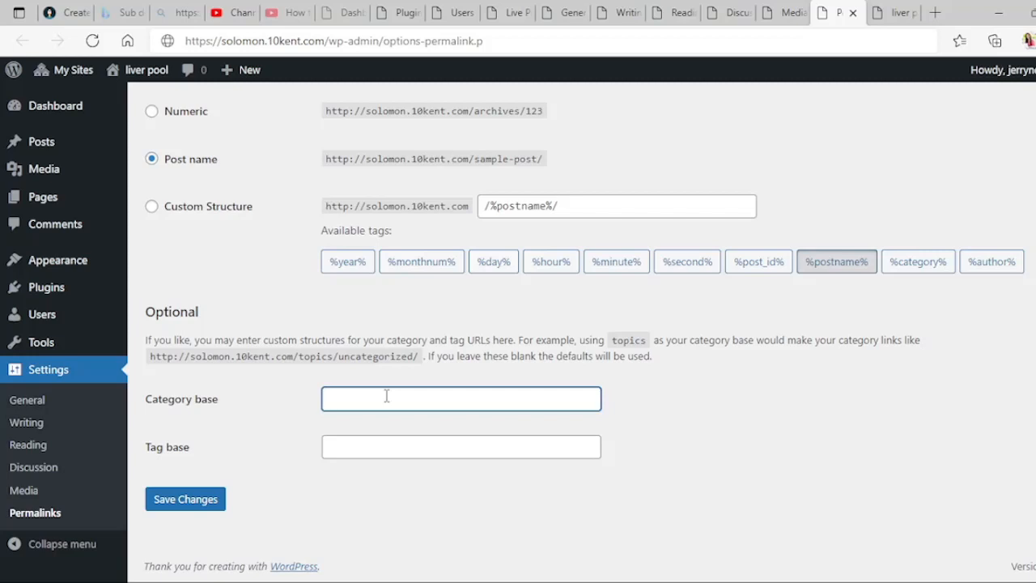